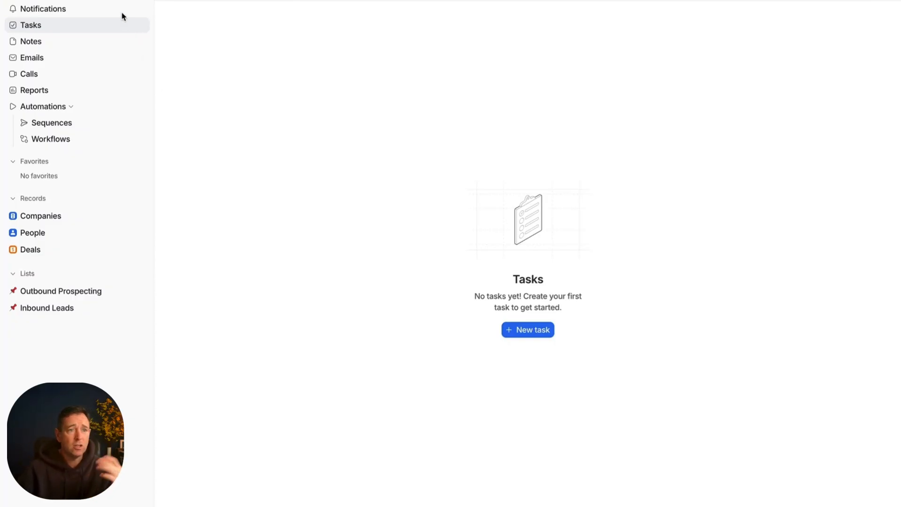
Step: Look through the notifications, notes, email drafts and call recordings areas, including the email composer
left_click(88, 11)
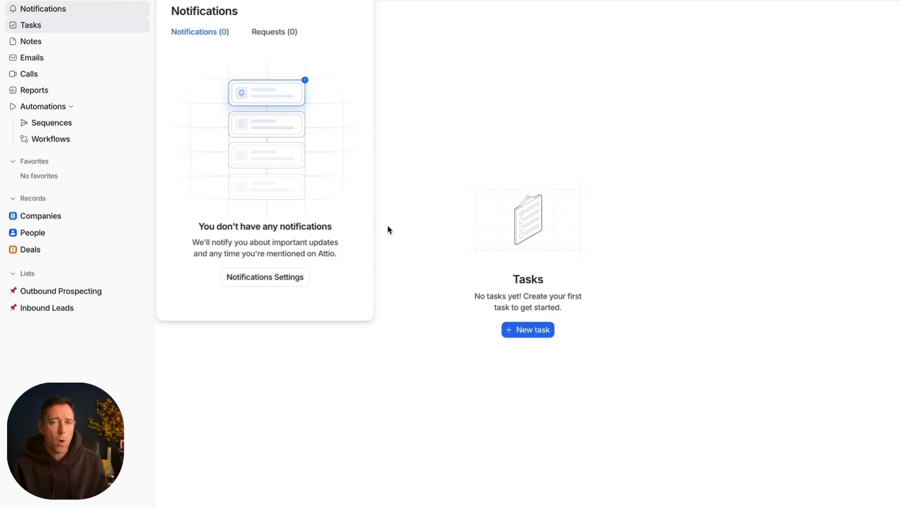
left_click(640, 192)
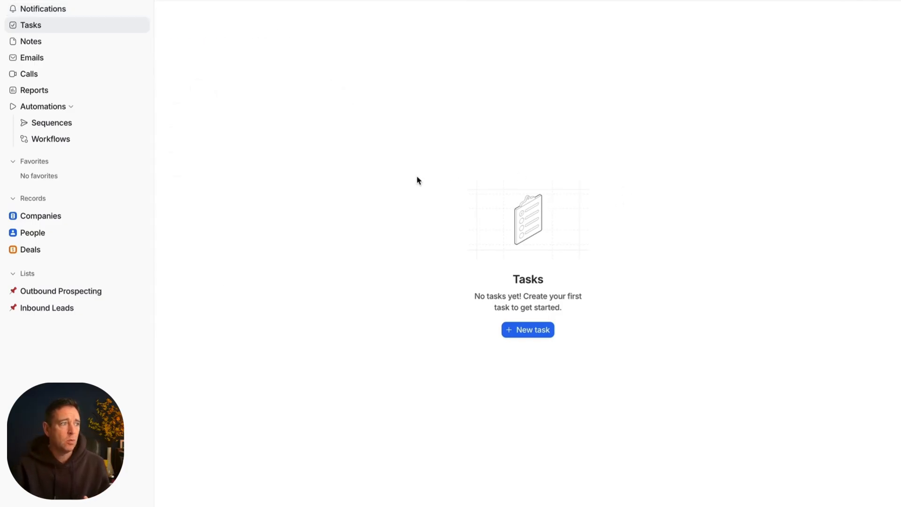
left_click(69, 43)
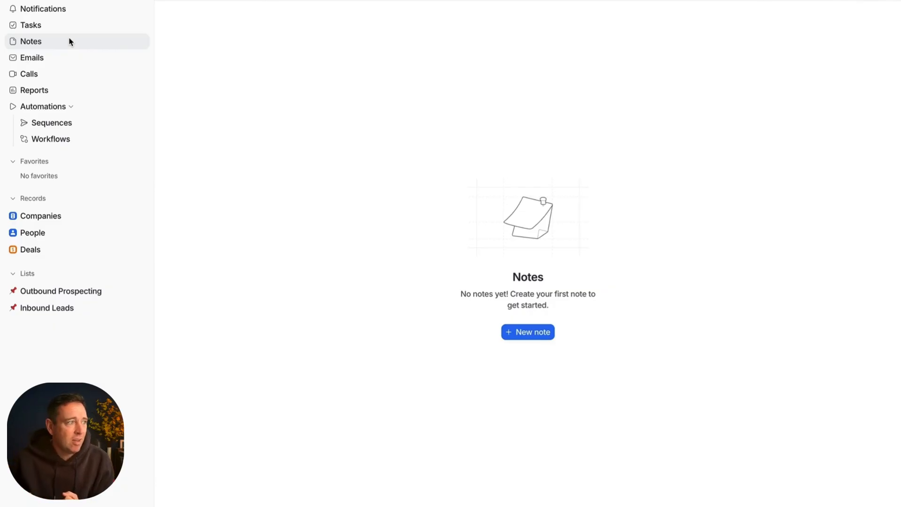
left_click(64, 59)
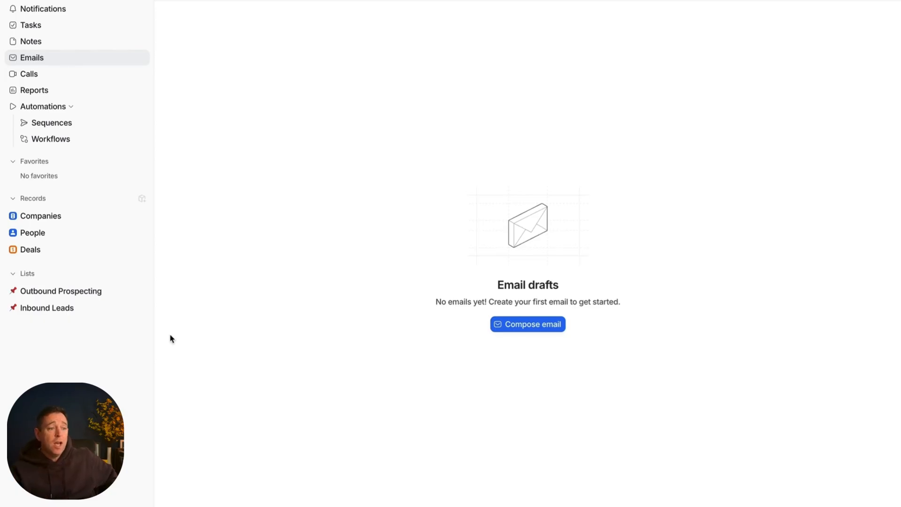
left_click(556, 322)
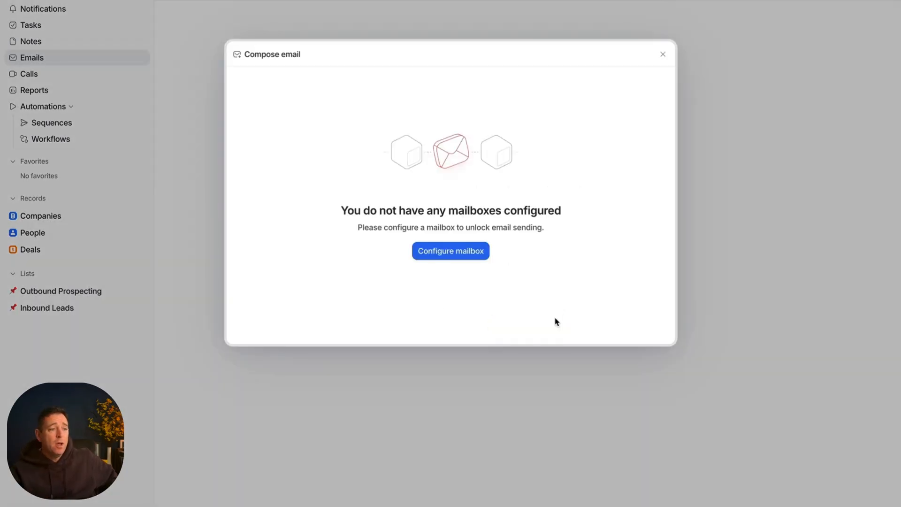
left_click(663, 55)
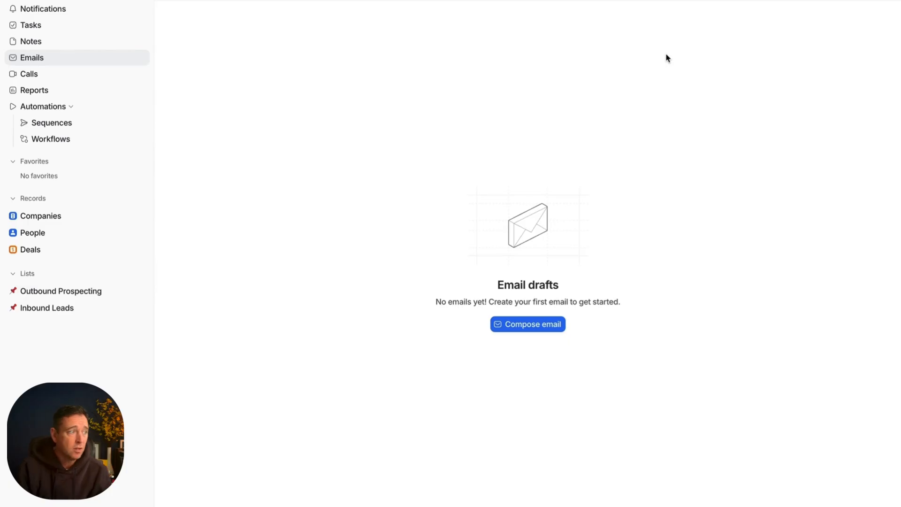
left_click(39, 75)
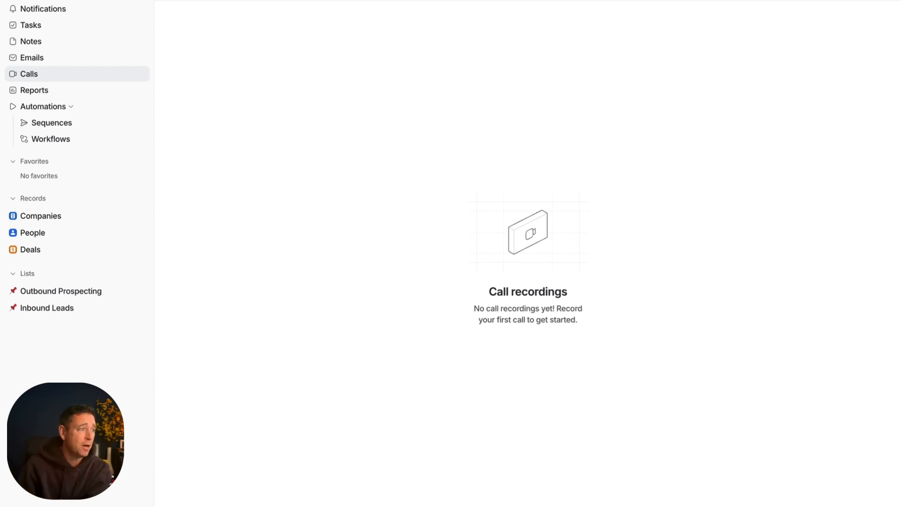
Step: Create a new reporting dashboard and view the report types offered for a new report in it
left_click(41, 89)
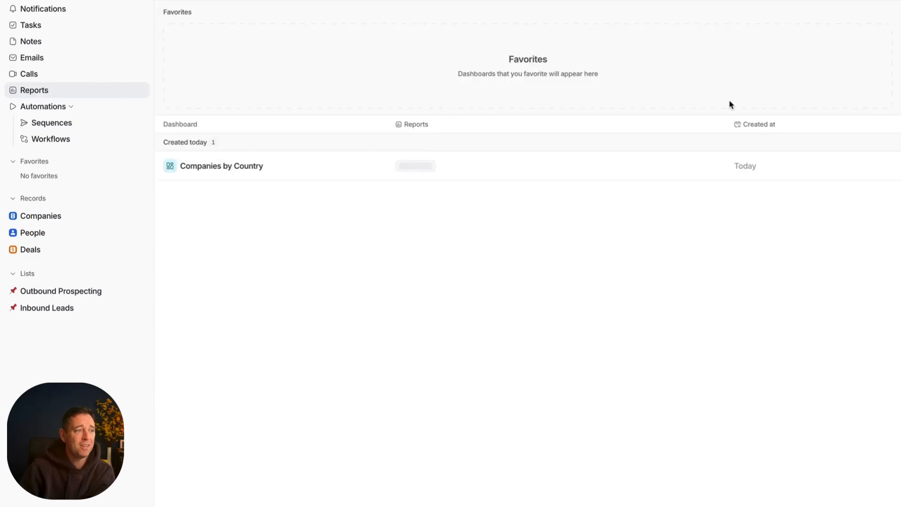
left_click(839, 1)
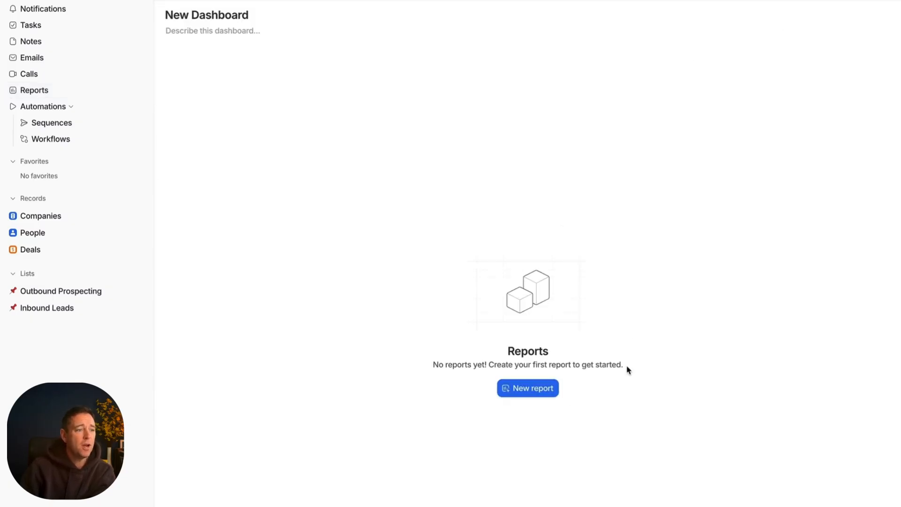
left_click(539, 392)
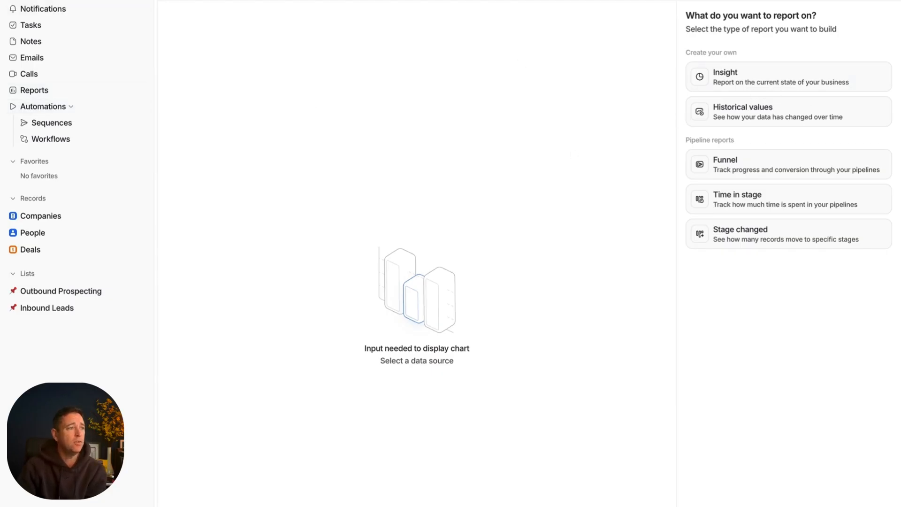
left_click(226, 2)
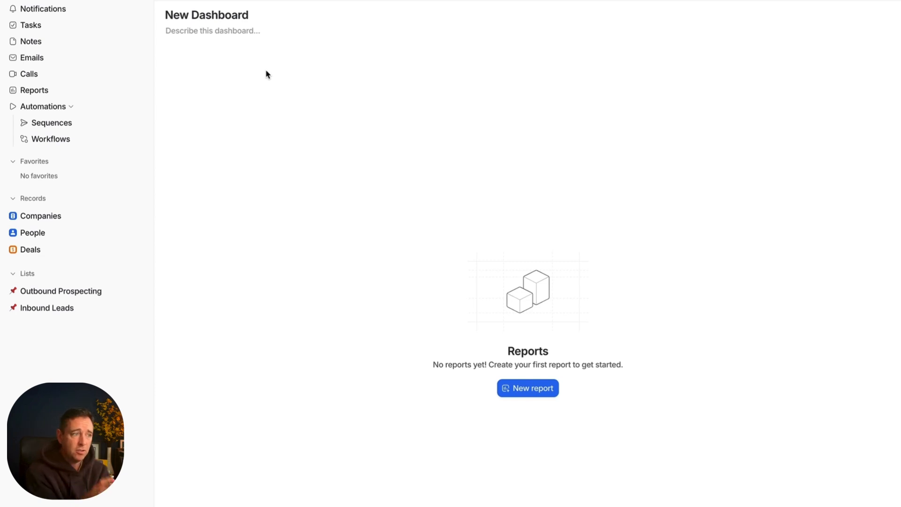
Step: Create a new email sequence under Automations
left_click(39, 110)
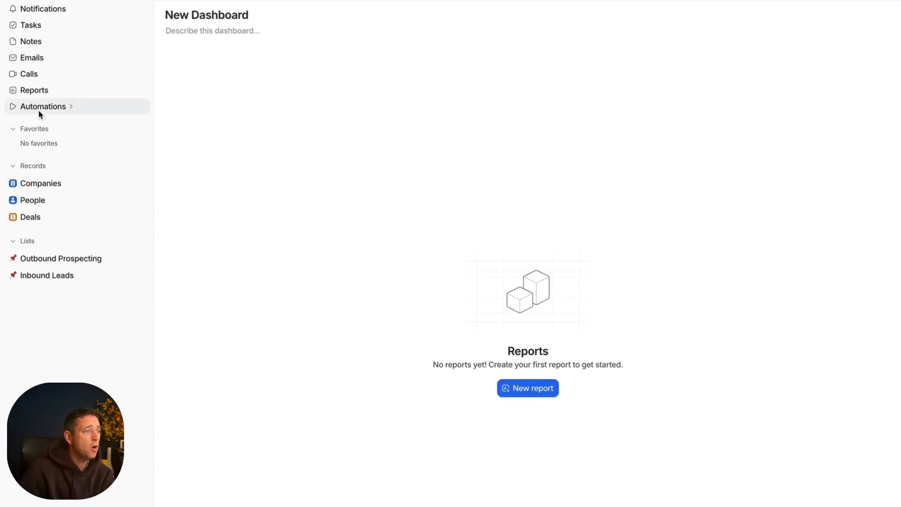
left_click(39, 112)
left_click(51, 127)
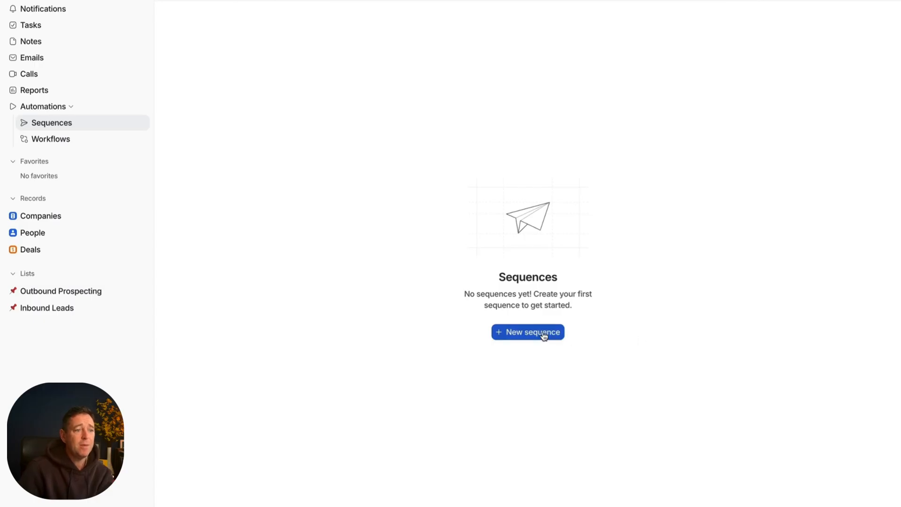
left_click(543, 333)
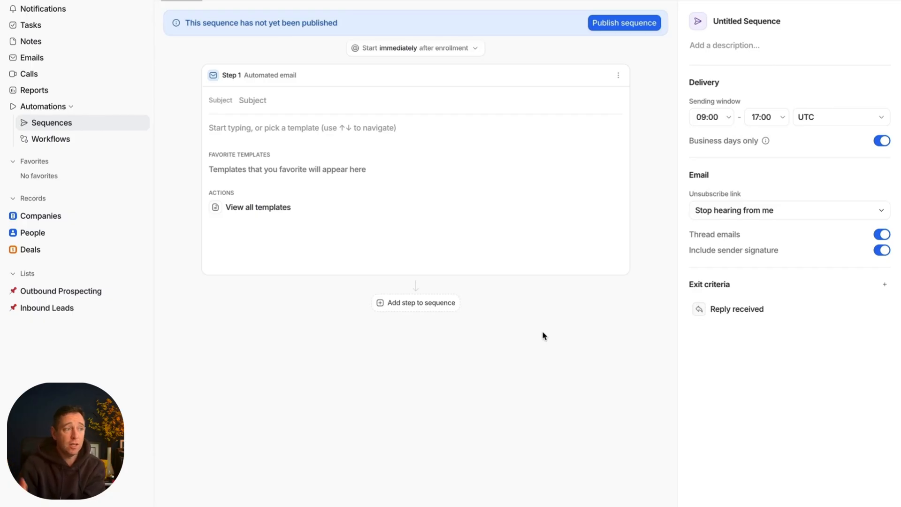
Step: Create a new workflow and filter its starting templates to the Sales-led use case
left_click(53, 136)
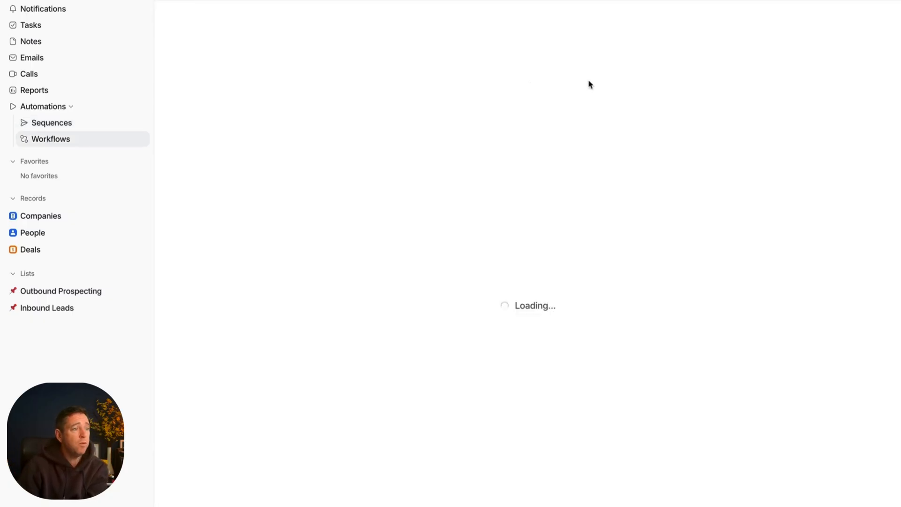
left_click(538, 338)
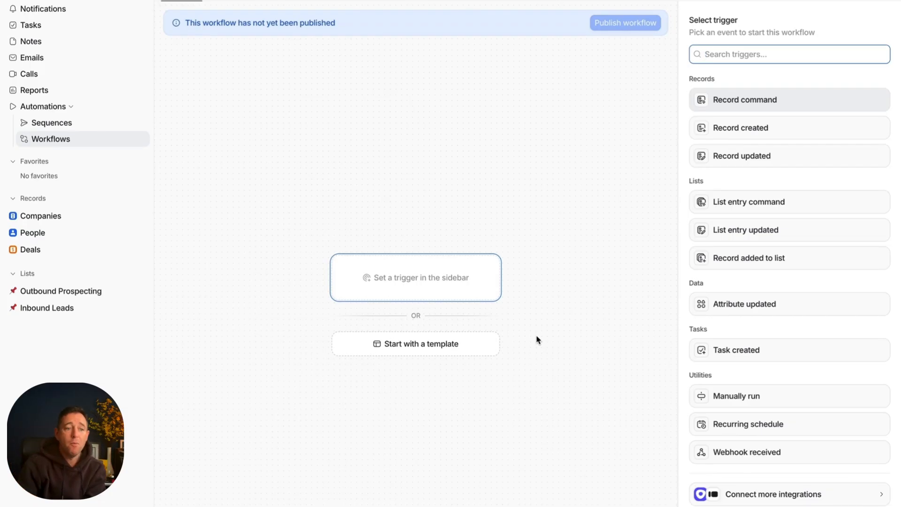
mouse_move(729, 404)
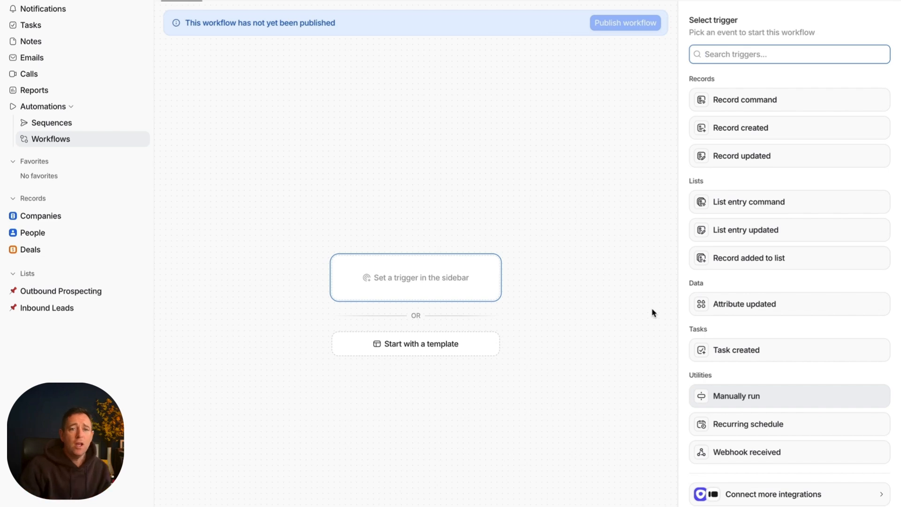
left_click(379, 346)
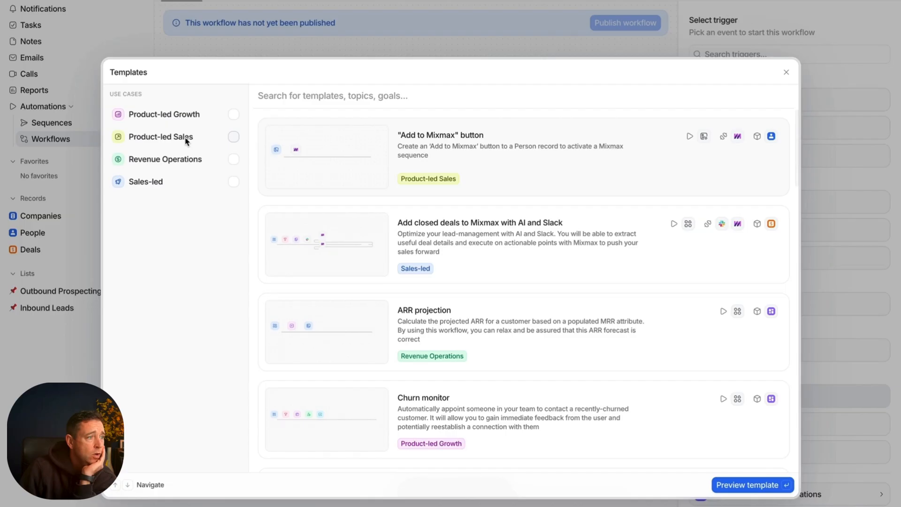
left_click(182, 183)
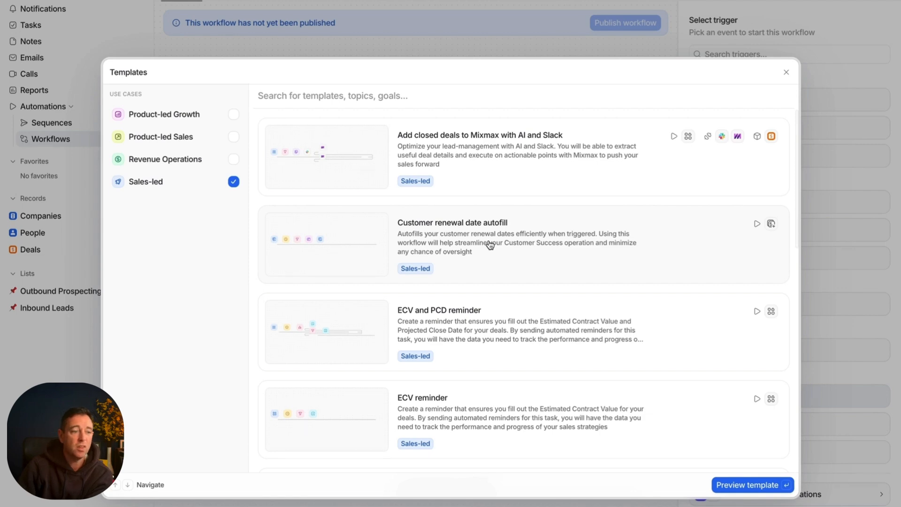
Step: Preview the "Pass won deals to Customer Success" template and use it for the new workflow
scroll(441, 270, "down", 5)
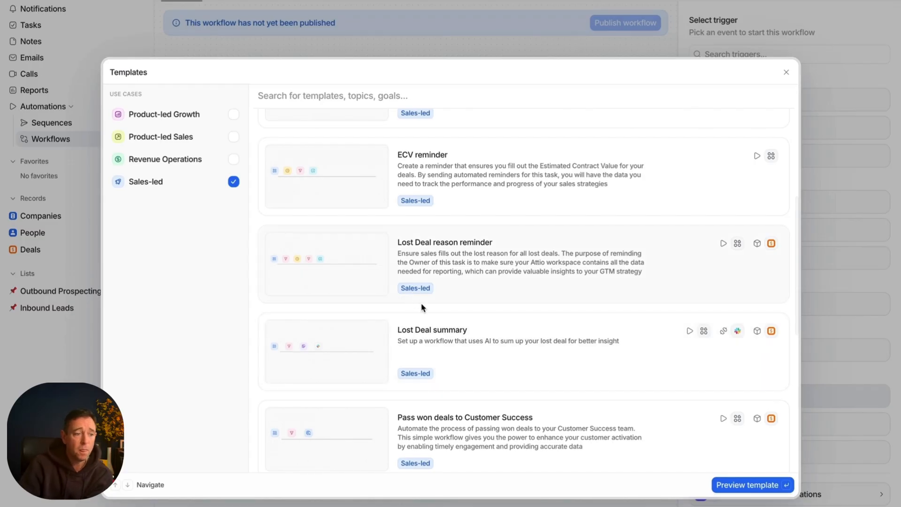
scroll(420, 303, "down", 3)
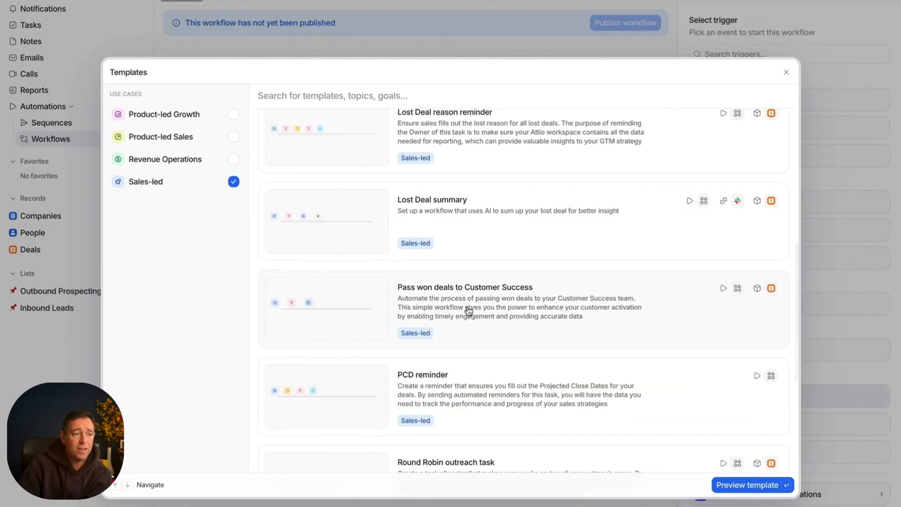
left_click(468, 311)
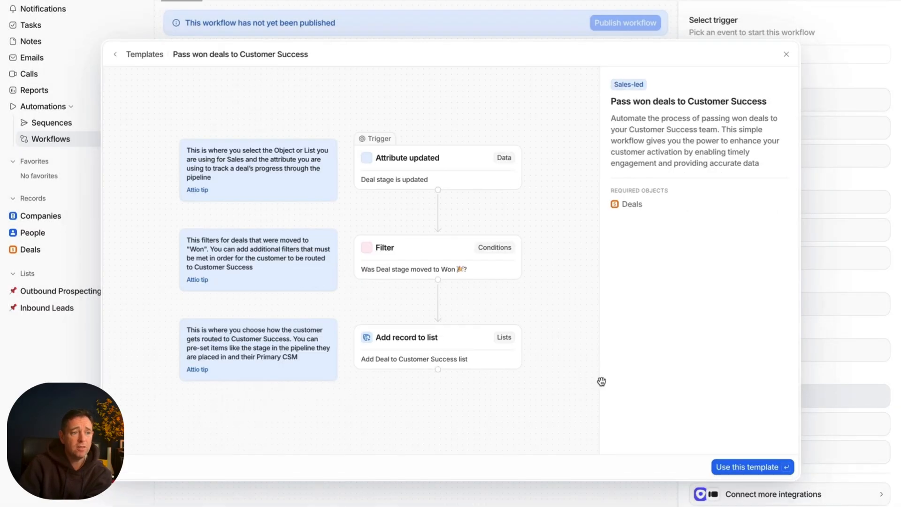
left_click(750, 464)
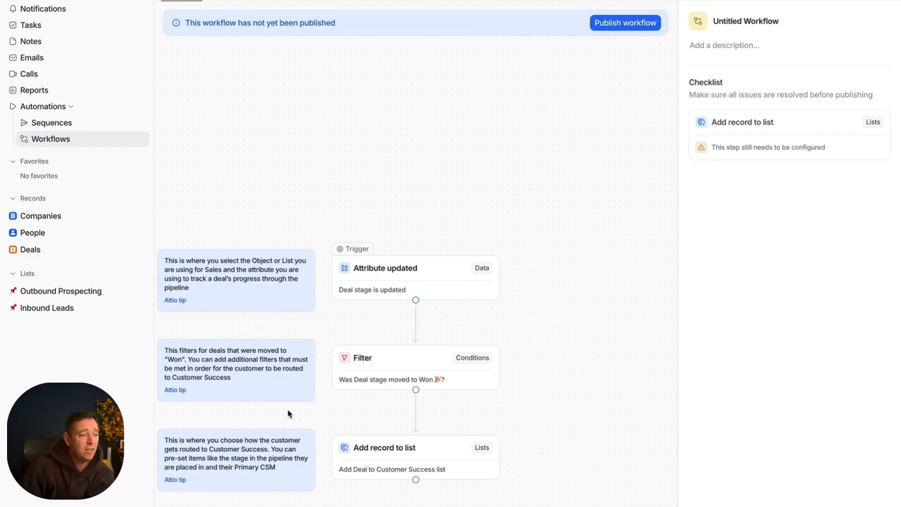
scroll(333, 417, "down", 3)
scroll(332, 416, "down", 1)
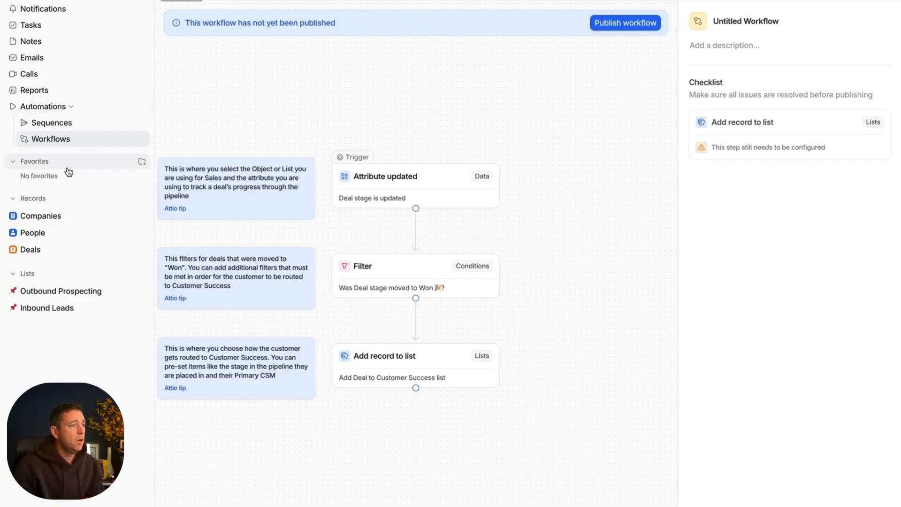
Step: Start a new company record in Companies with the domain moveatpace.com
left_click(70, 223)
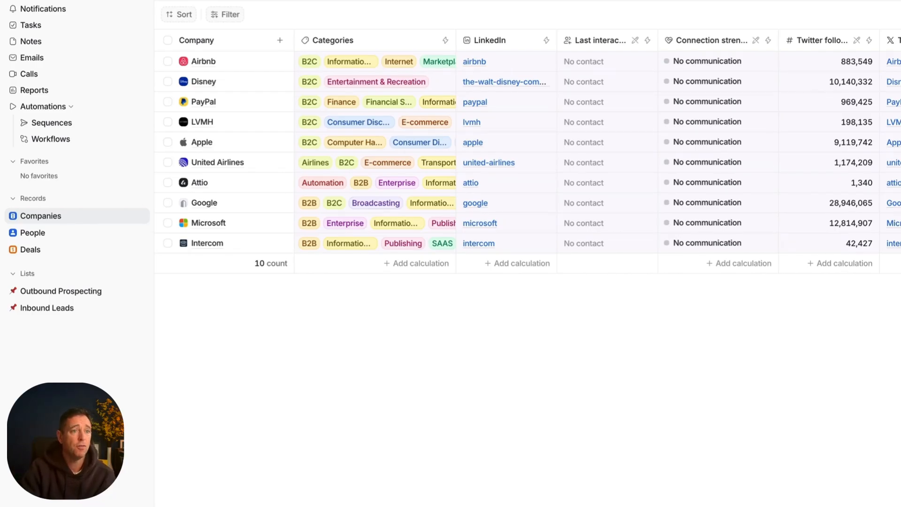
left_click(839, 0)
left_click(323, 146)
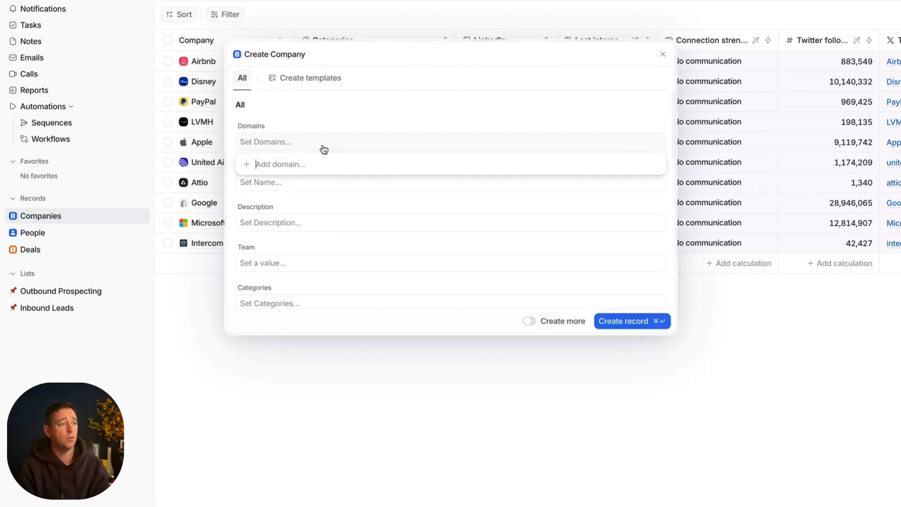
type("moveatp")
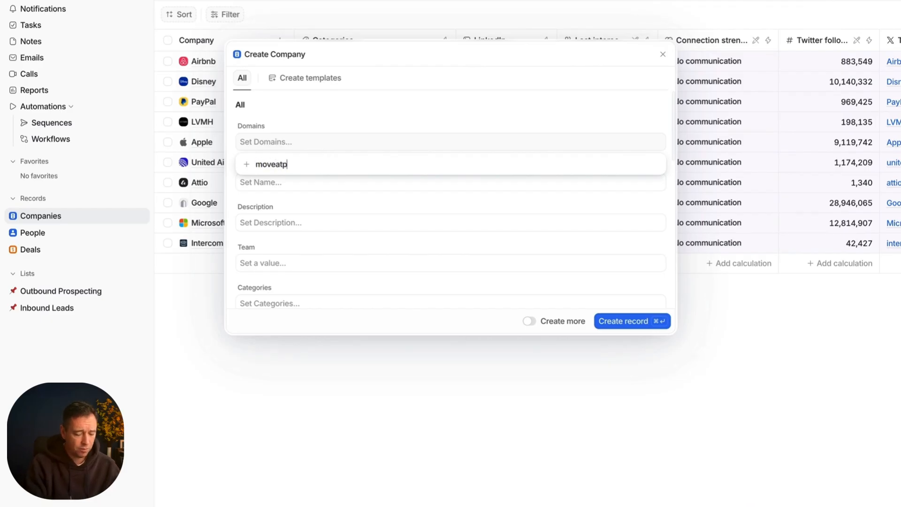
type("ace.com")
key("Return")
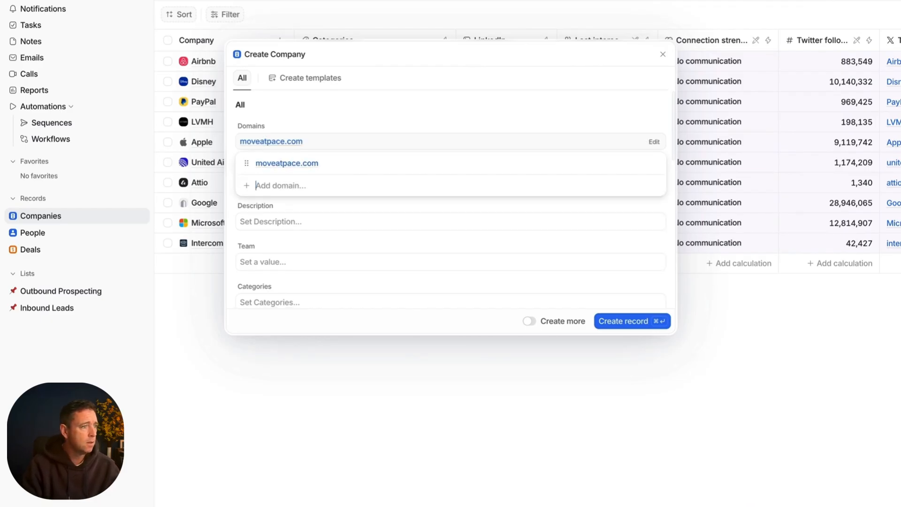
left_click(331, 111)
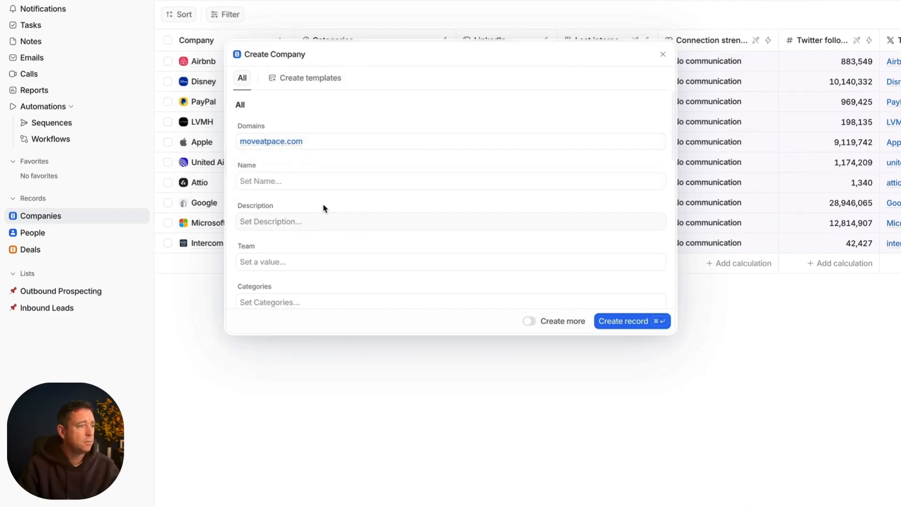
Step: Set the new company record's name to "Move at Pace"
left_click(296, 183)
type("Move at a")
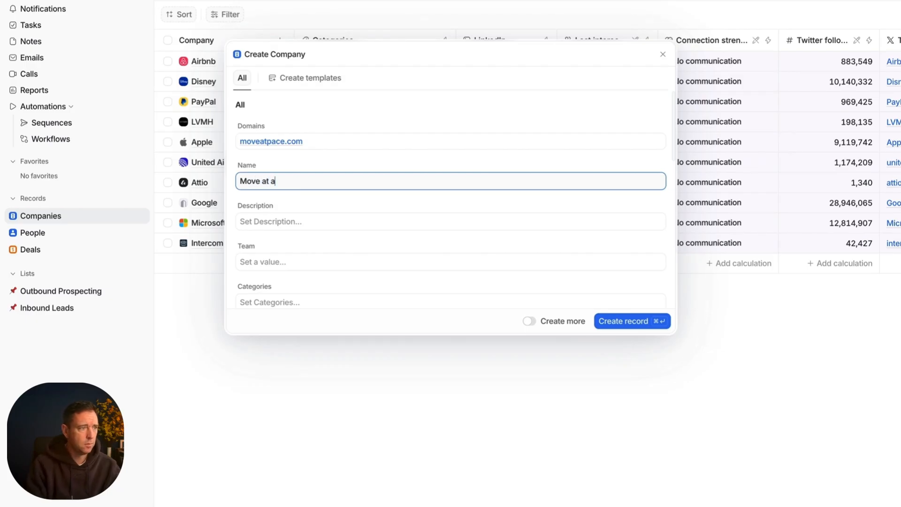
key("BackSpace")
type("Pace")
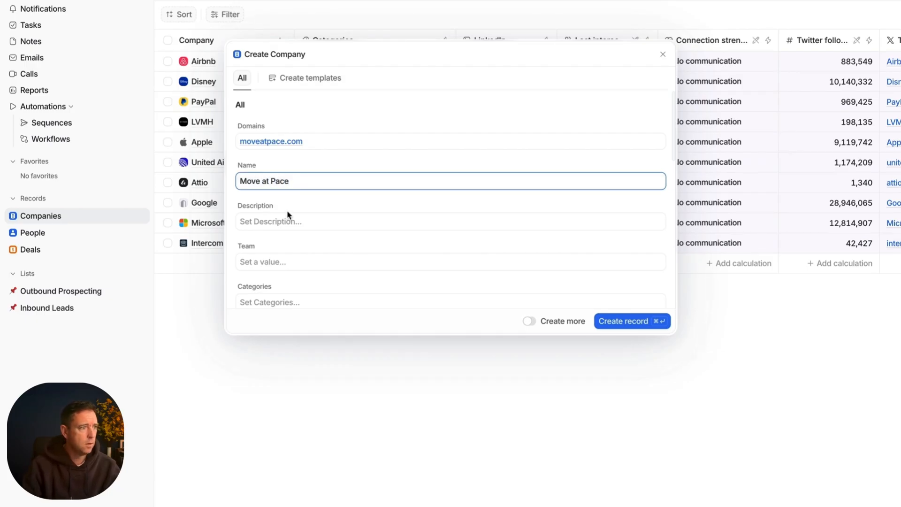
Step: Set the new company's description to "Best advisory for agencies who want to scale"
left_click(286, 227)
type("Be")
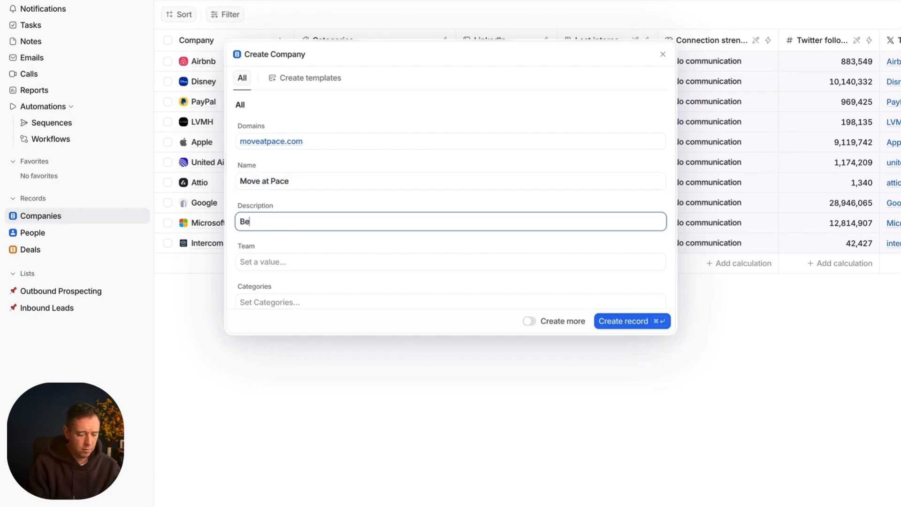
type("st advisory ")
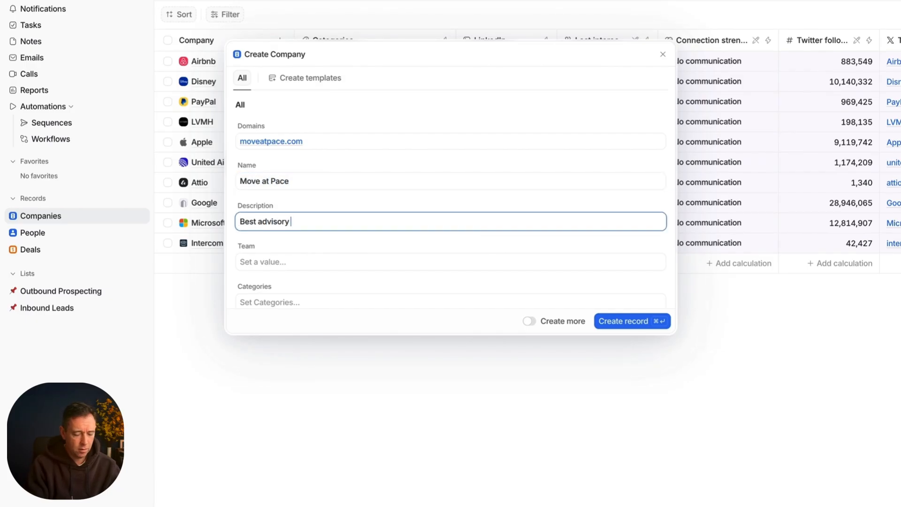
type("for agencies w")
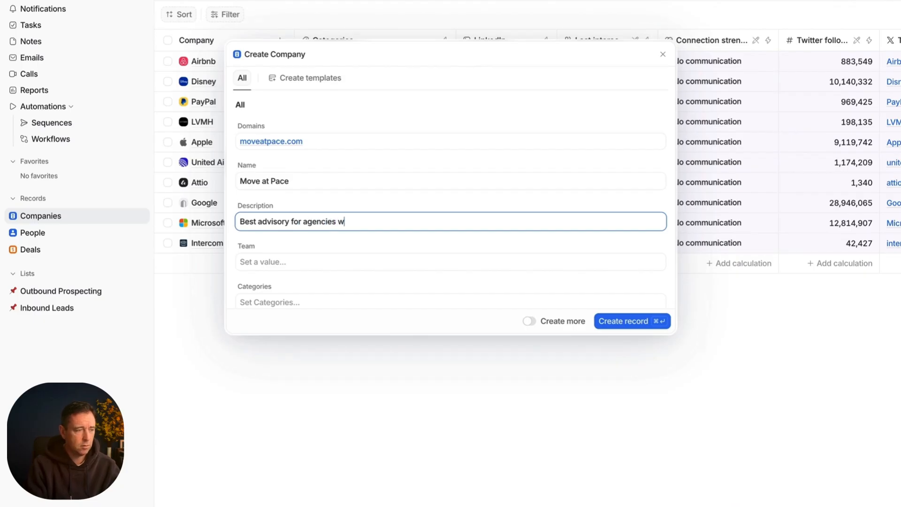
type("ho want to ")
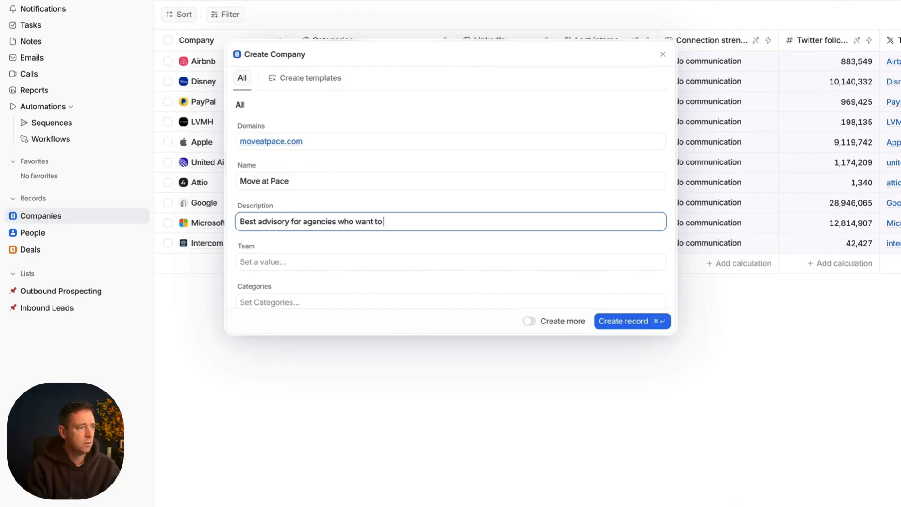
type("scale")
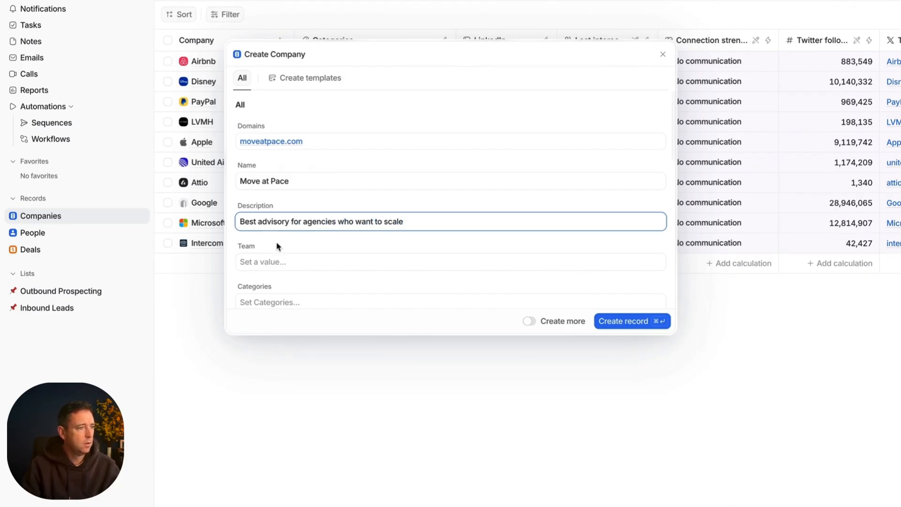
Step: Assign the "Corporate & Business" category to the new company, leaving its team empty
left_click(284, 273)
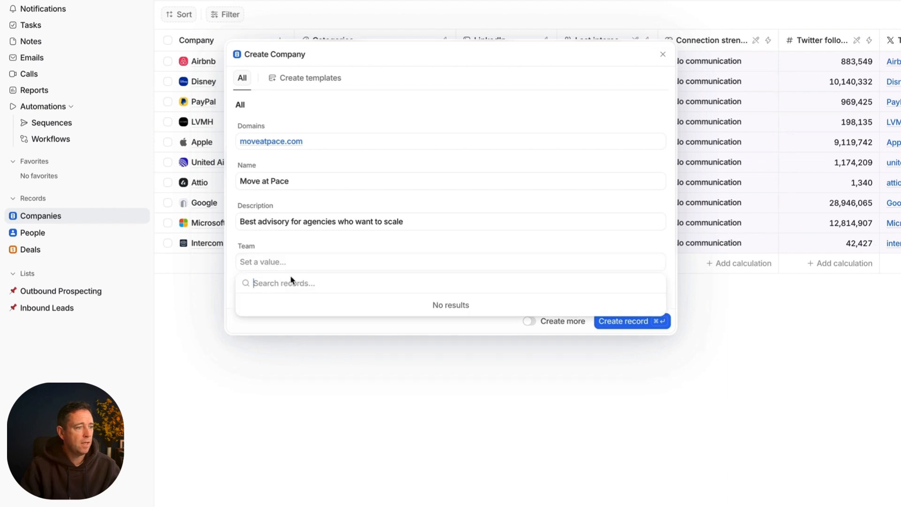
left_click(314, 245)
left_click(301, 301)
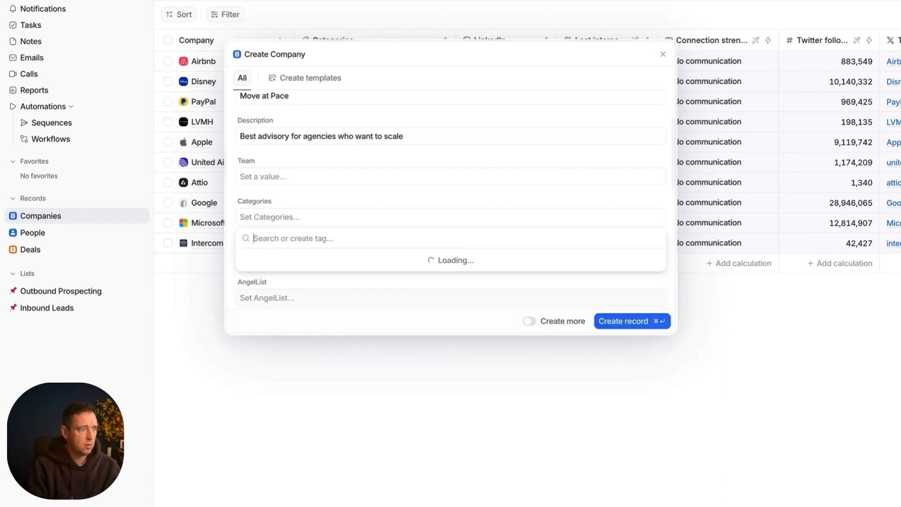
type("business")
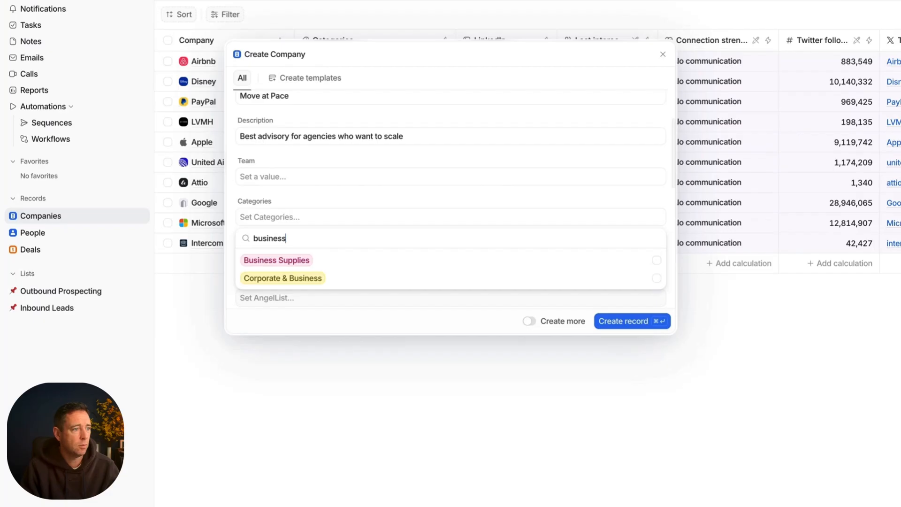
left_click(308, 279)
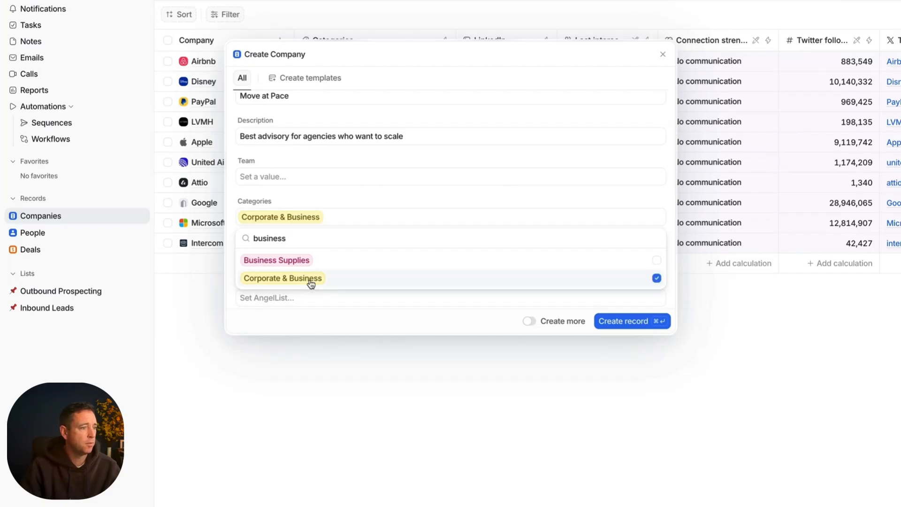
left_click(410, 193)
Step: Look through the remaining optional company fields and create the Move at Pace record without filling them in
scroll(410, 193, "down", 5)
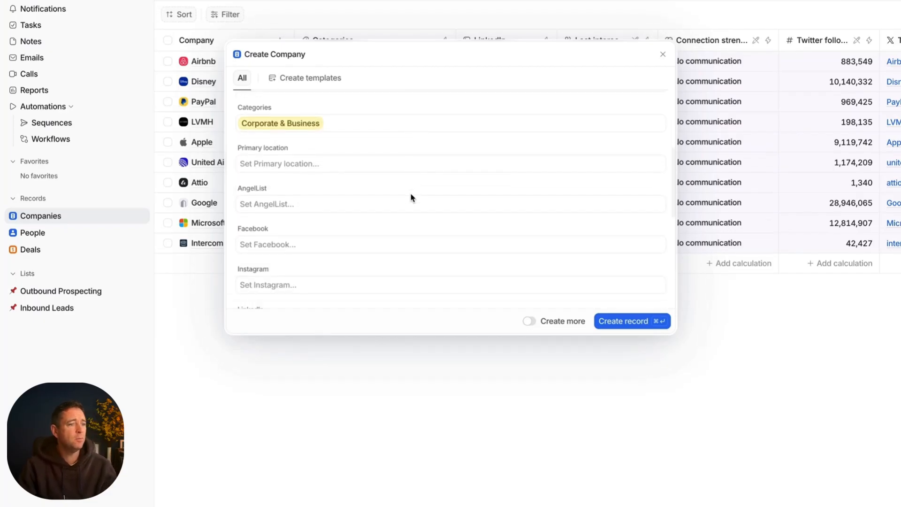
scroll(411, 197, "down", 2)
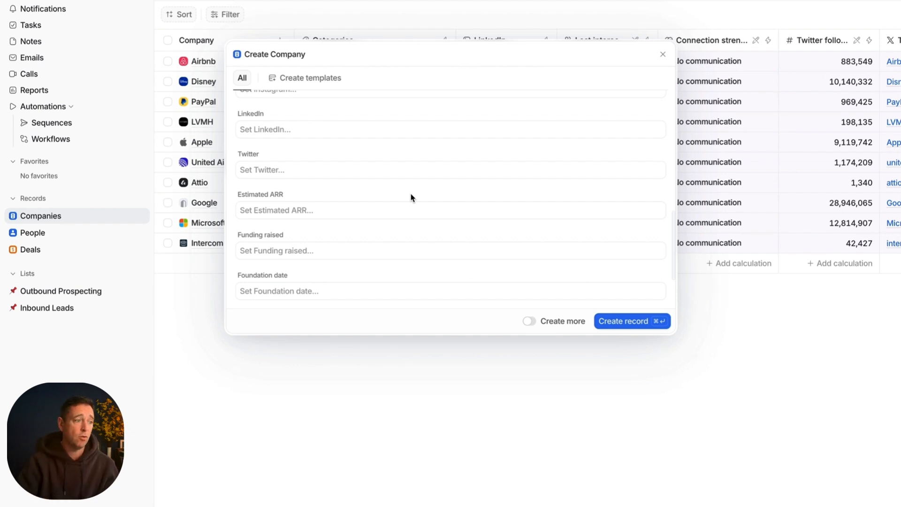
scroll(412, 197, "down", 3)
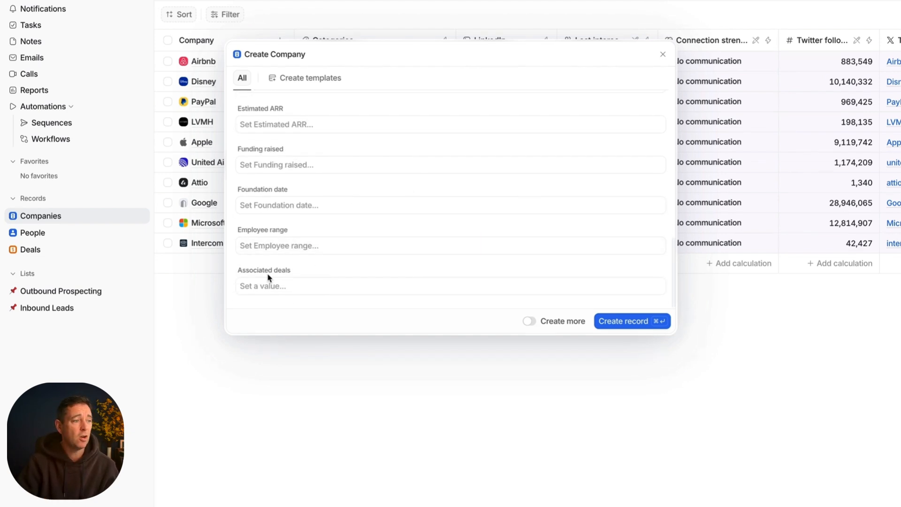
left_click(634, 323)
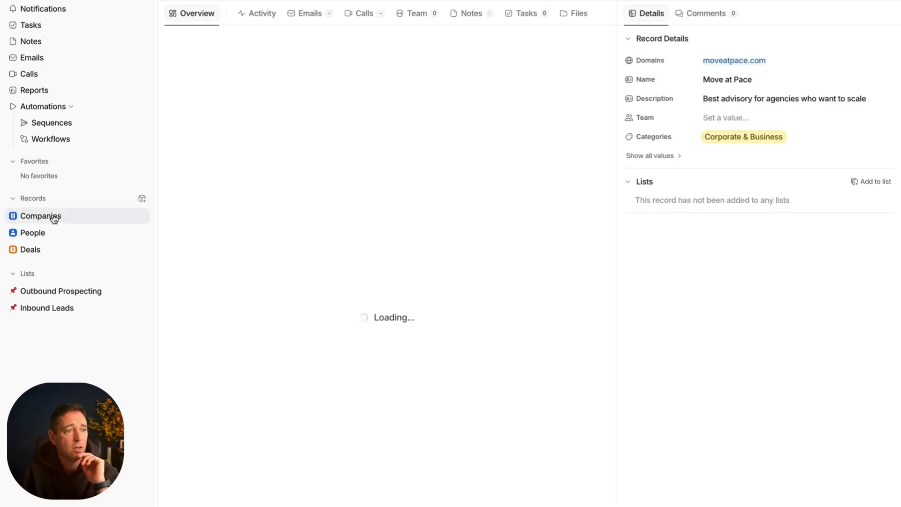
Step: Return to the Companies table and examine the Move at Pace row across its columns, from Categories and LinkedIn to Domains and Description
left_click(69, 217)
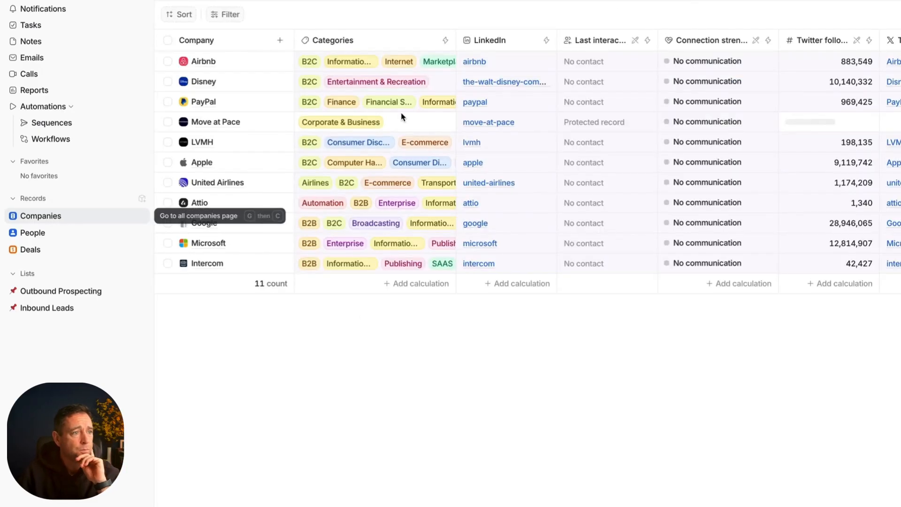
scroll(554, 101, "right", 2)
scroll(554, 102, "left", 2)
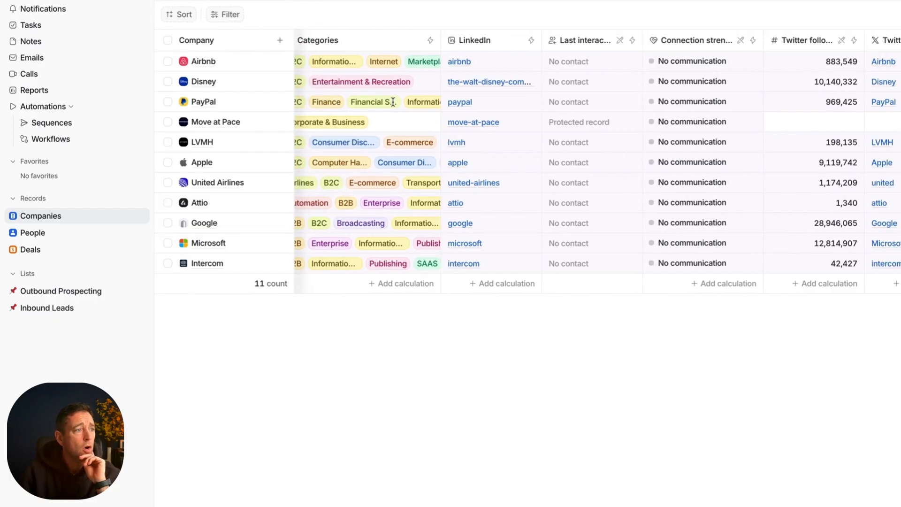
scroll(462, 124, "right", 1)
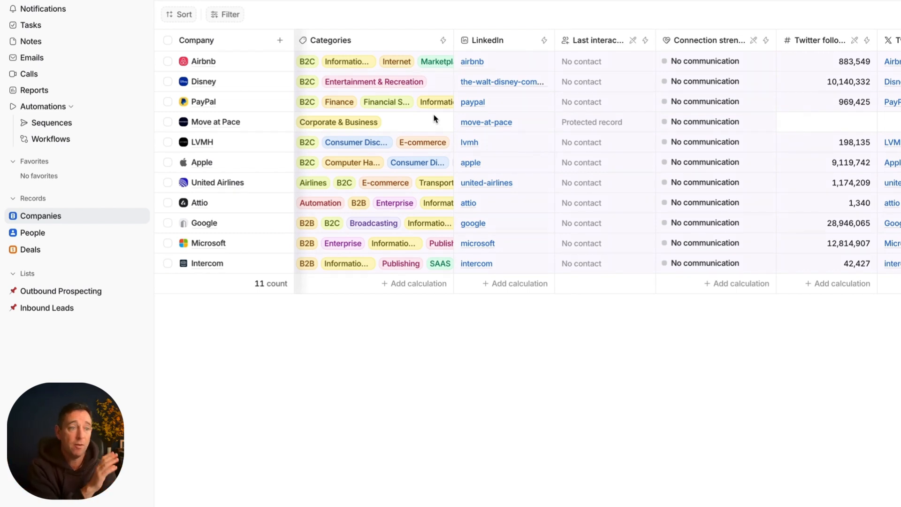
scroll(526, 99, "right", 2)
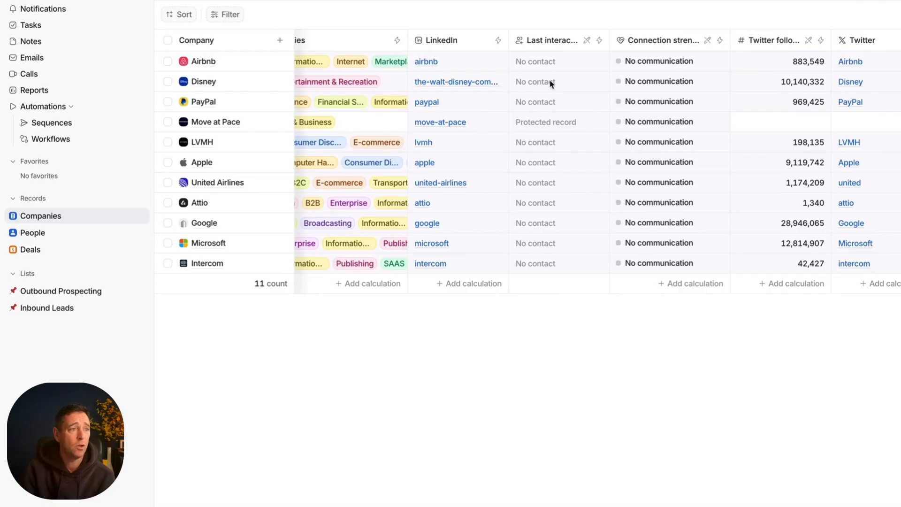
scroll(567, 91, "right", 1)
scroll(567, 92, "right", 2)
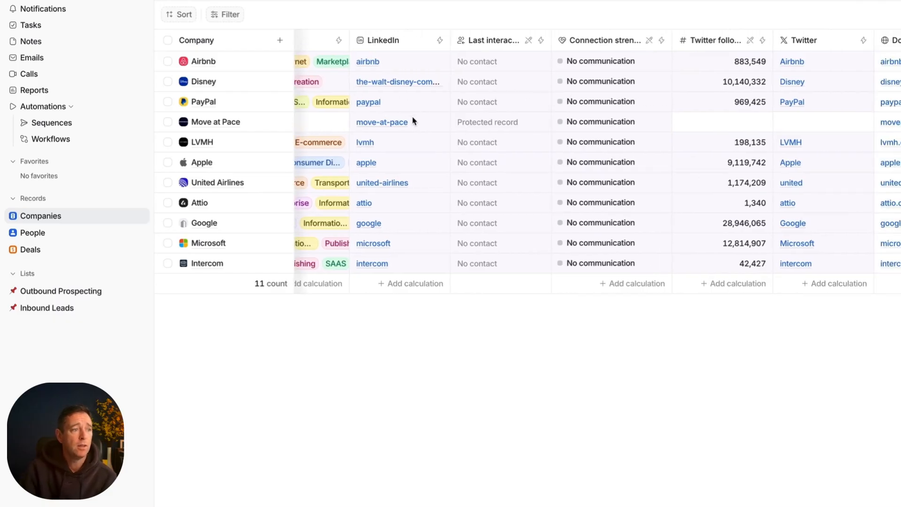
left_click(383, 125)
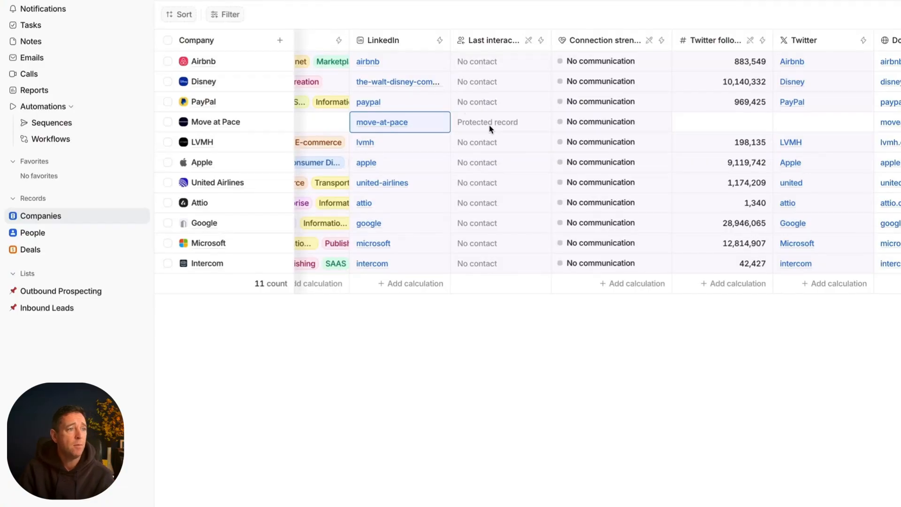
scroll(490, 110, "right", 2)
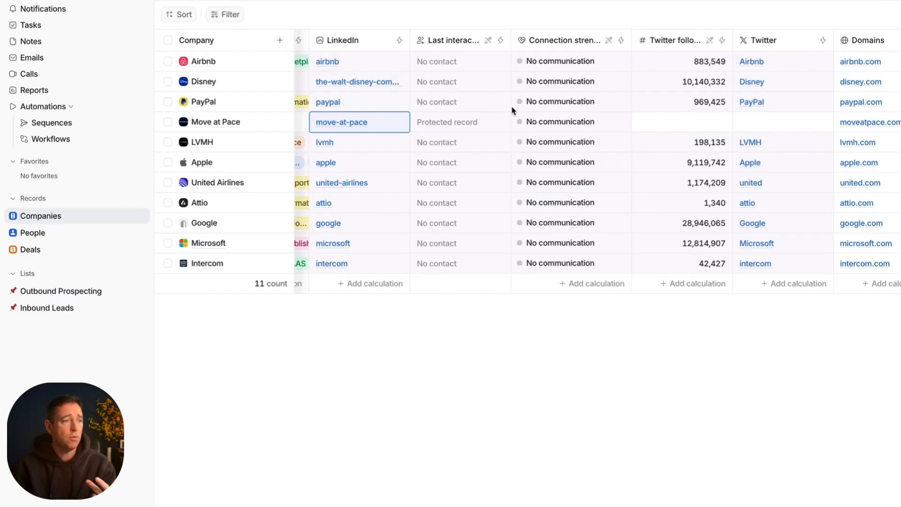
scroll(509, 112, "left", 6)
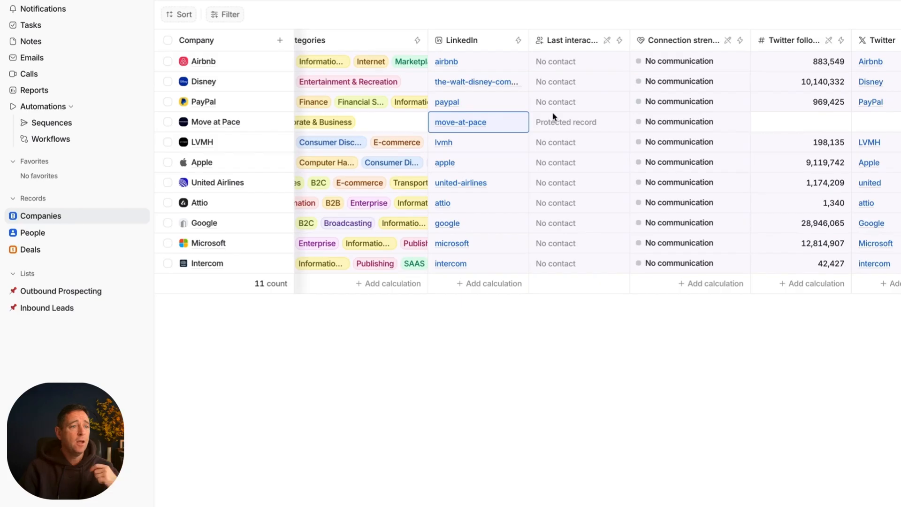
scroll(694, 129, "right", 3)
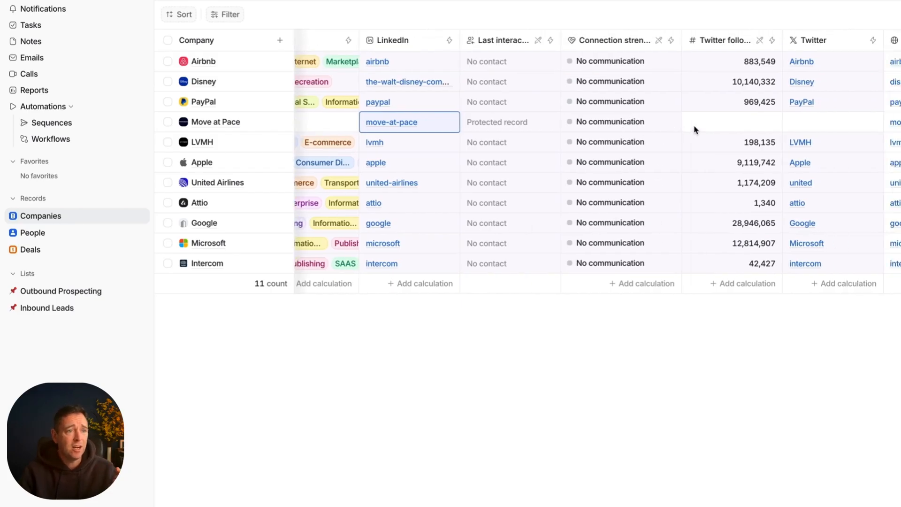
scroll(695, 129, "right", 9)
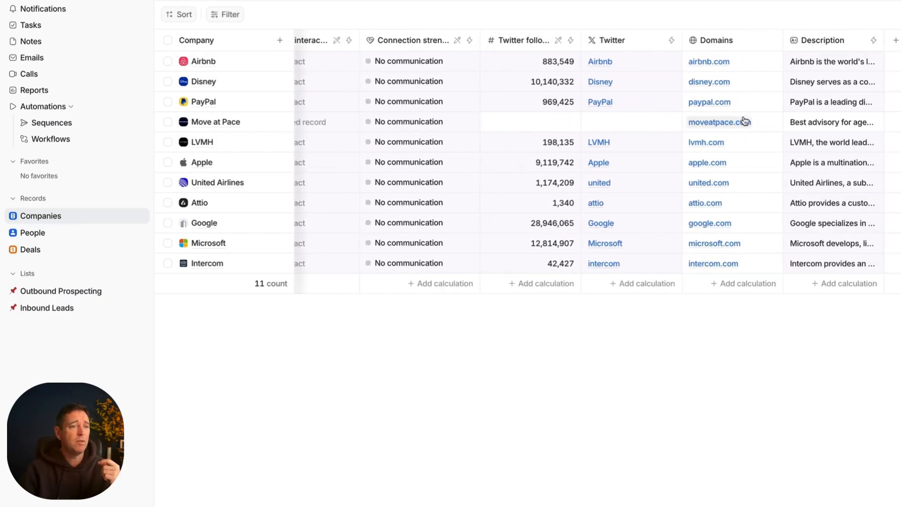
scroll(743, 121, "right", 5)
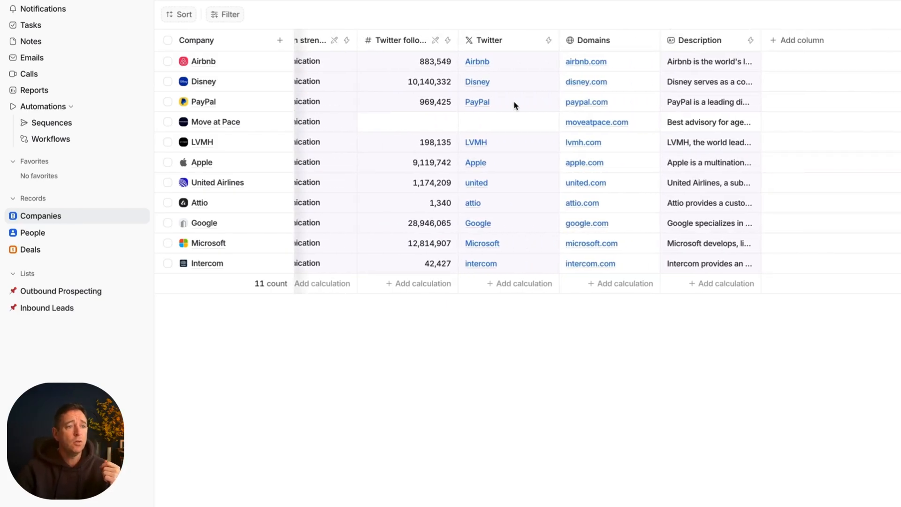
scroll(587, 117, "left", 18)
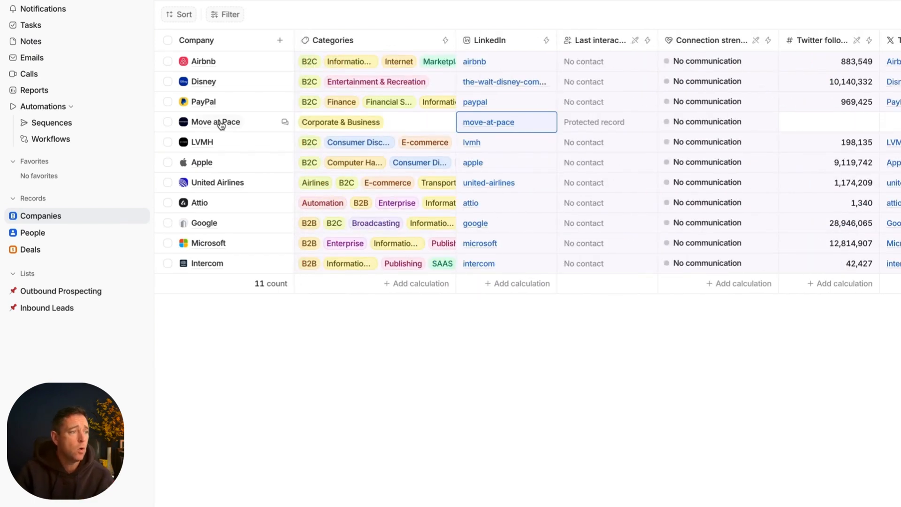
Step: Open the Move at Pace company record and start creating a new person for its team
left_click(220, 125)
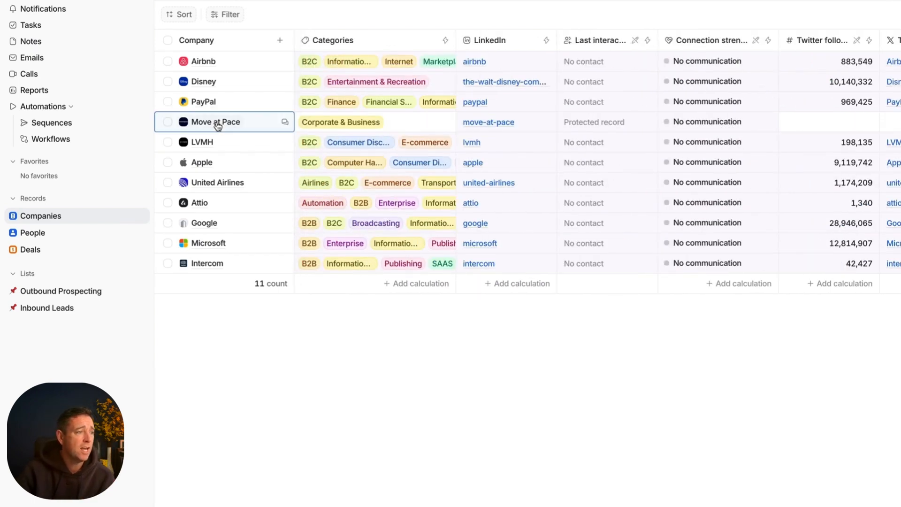
left_click(270, 124)
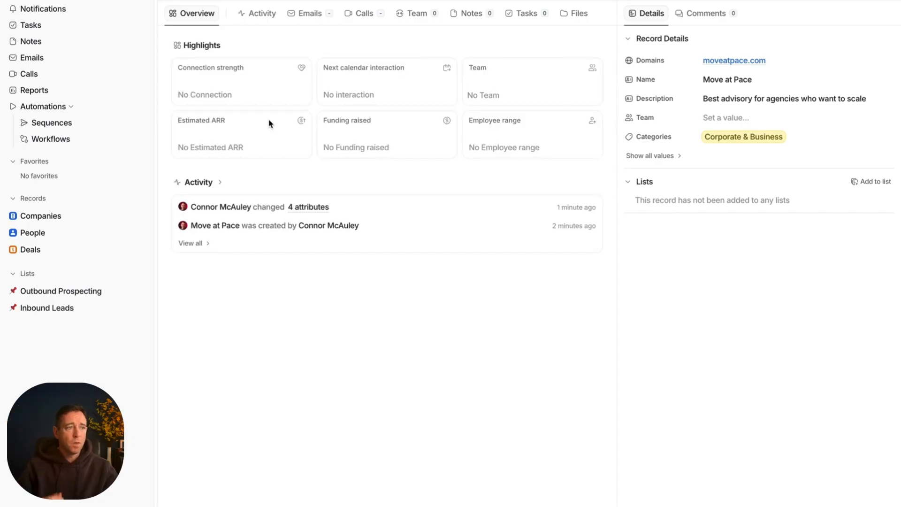
left_click(433, 20)
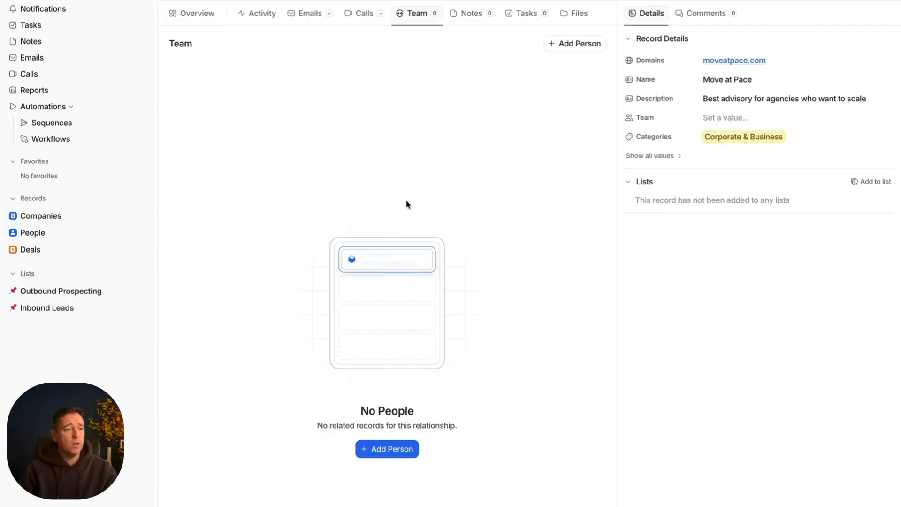
left_click(398, 449)
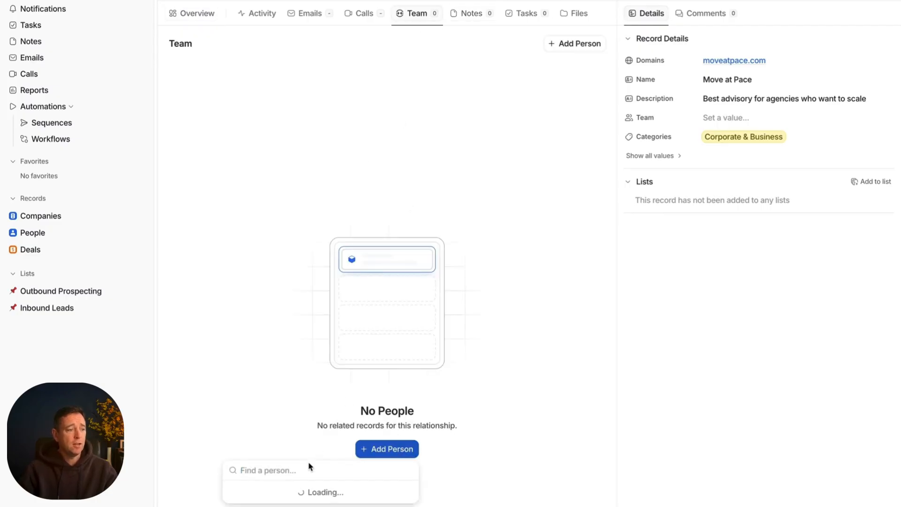
left_click(276, 493)
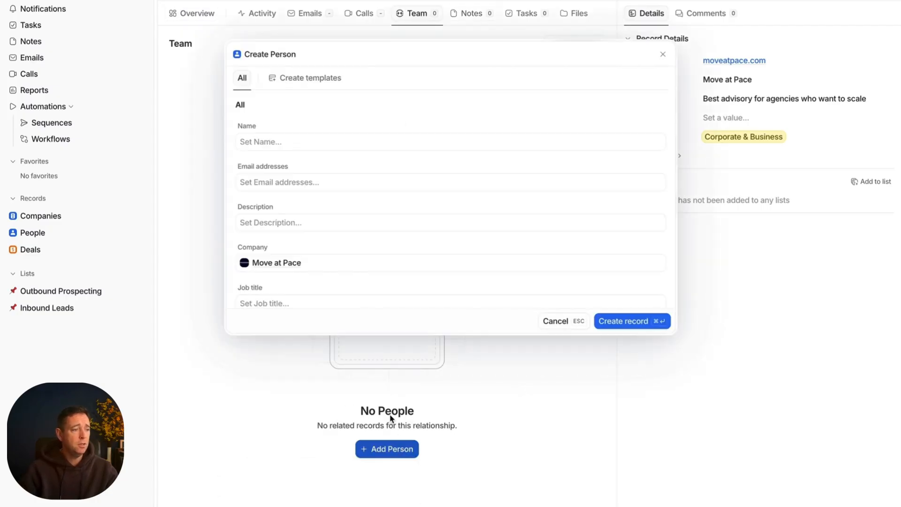
Step: Enter the new person's first and last name
left_click(300, 142)
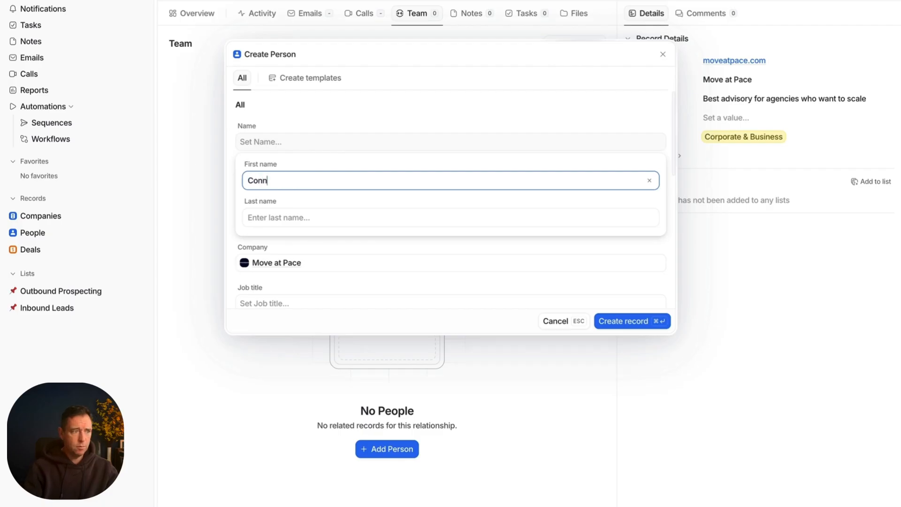
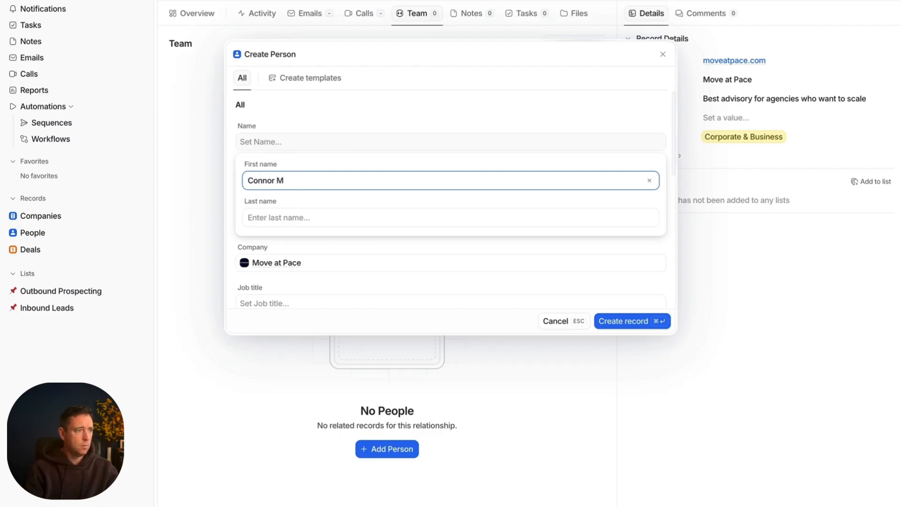
key("Tab")
key("Tab")
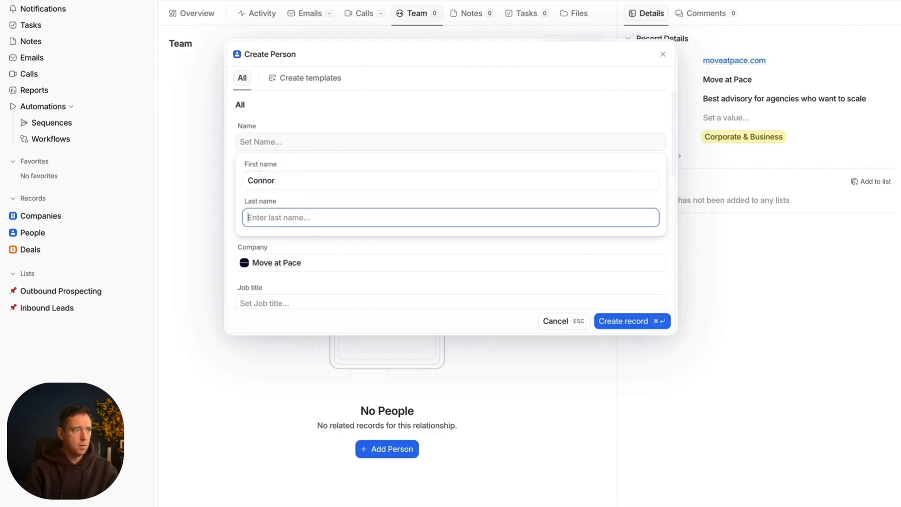
key("Return")
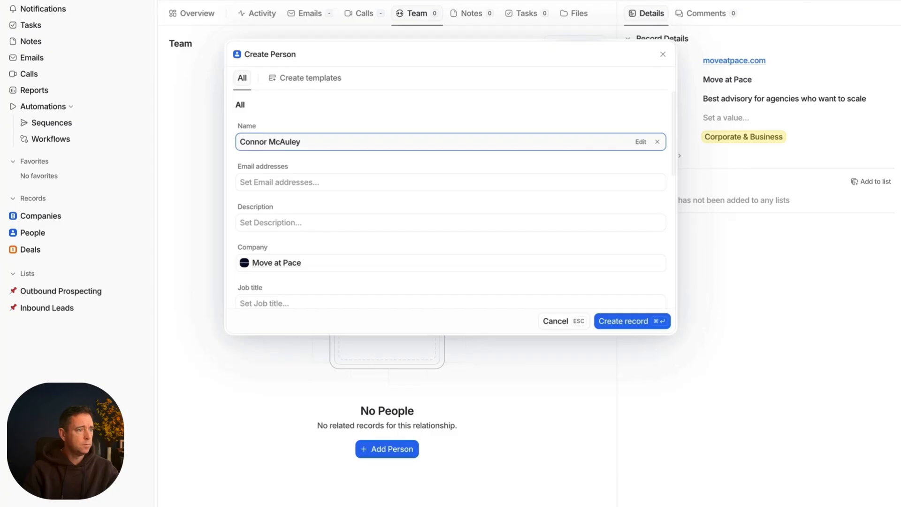
Step: Fill in the new person's email address, set the job title to Founder, and create the record
left_click(254, 180)
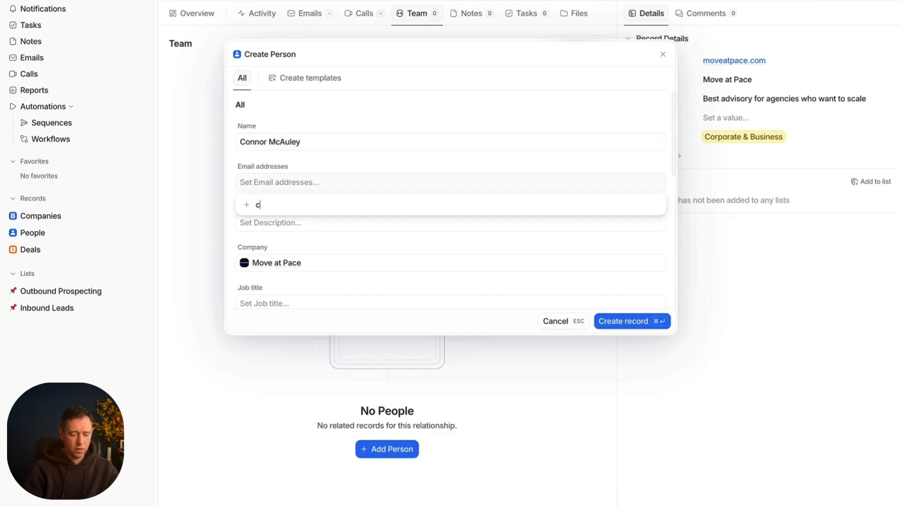
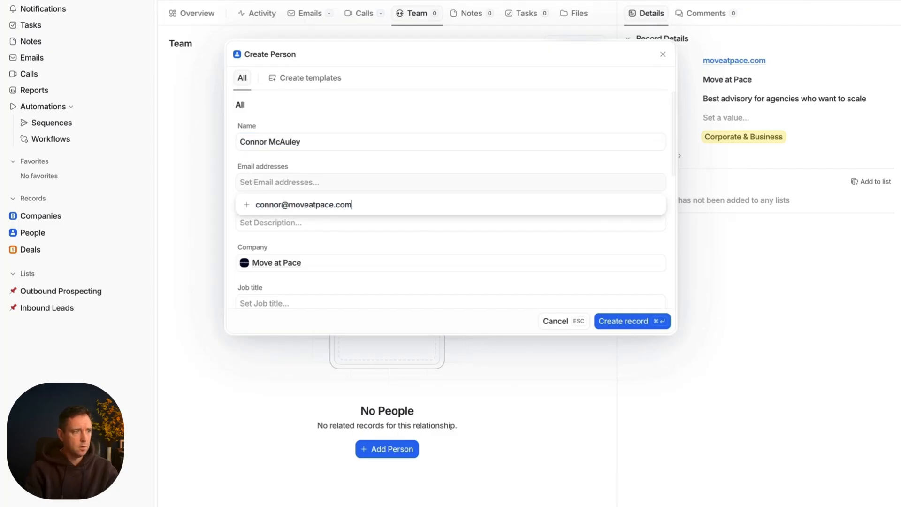
left_click(257, 222)
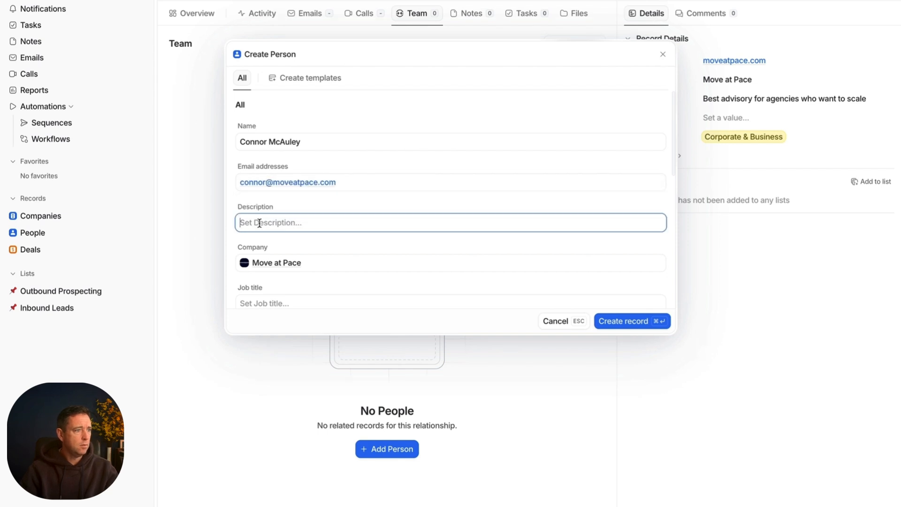
left_click(288, 303)
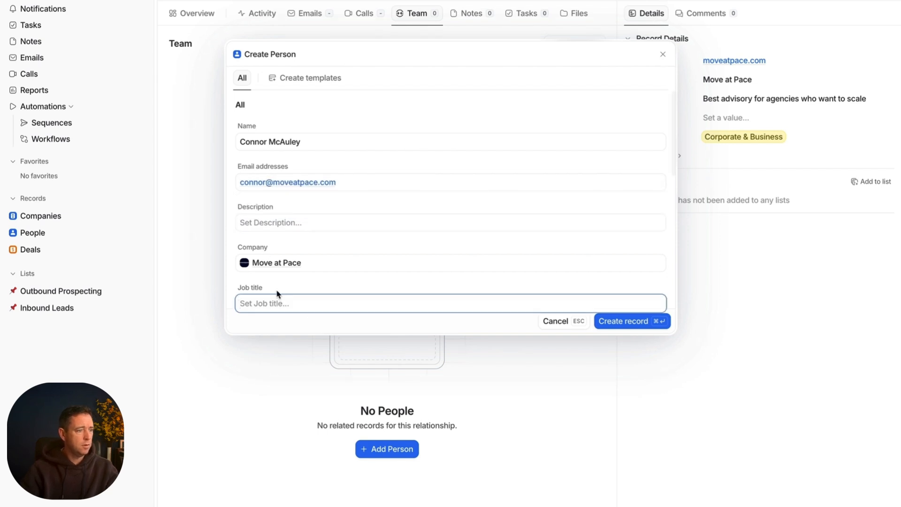
type("Founder")
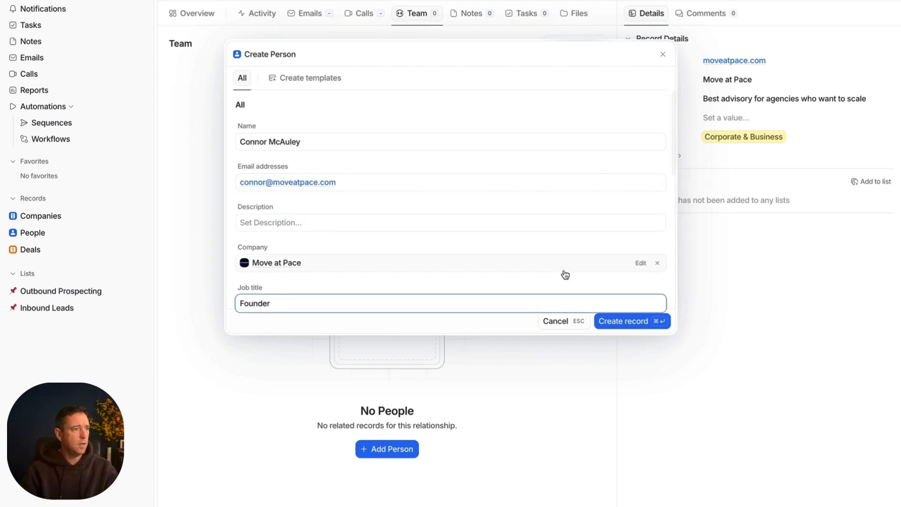
left_click(623, 321)
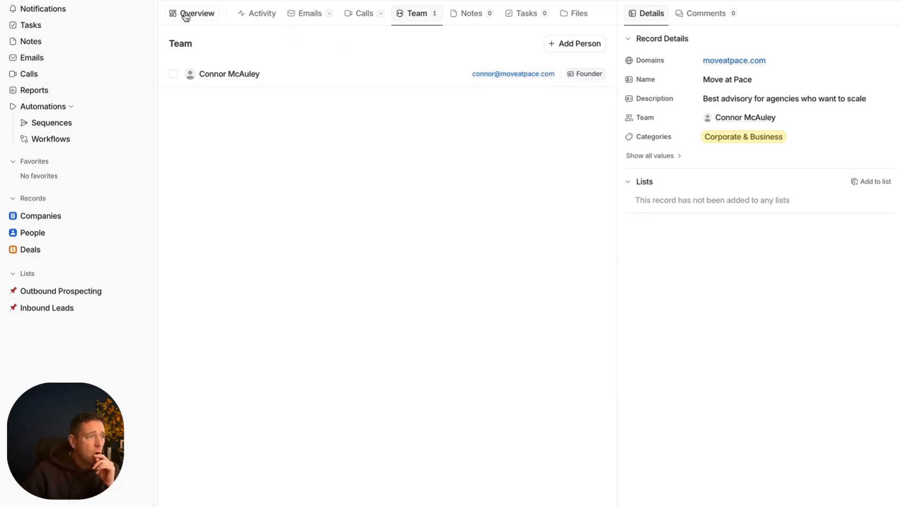
Step: Review the Move at Pace record's overview highlights and its activity history
left_click(202, 16)
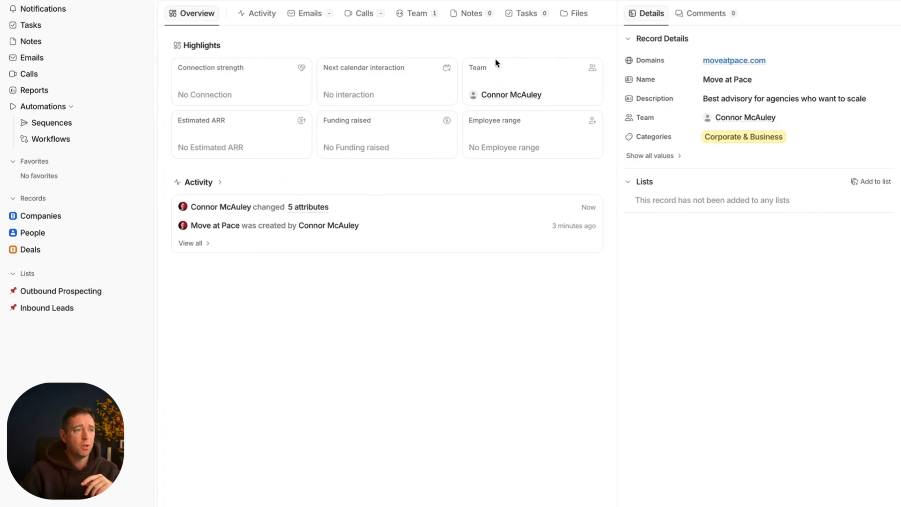
left_click(259, 17)
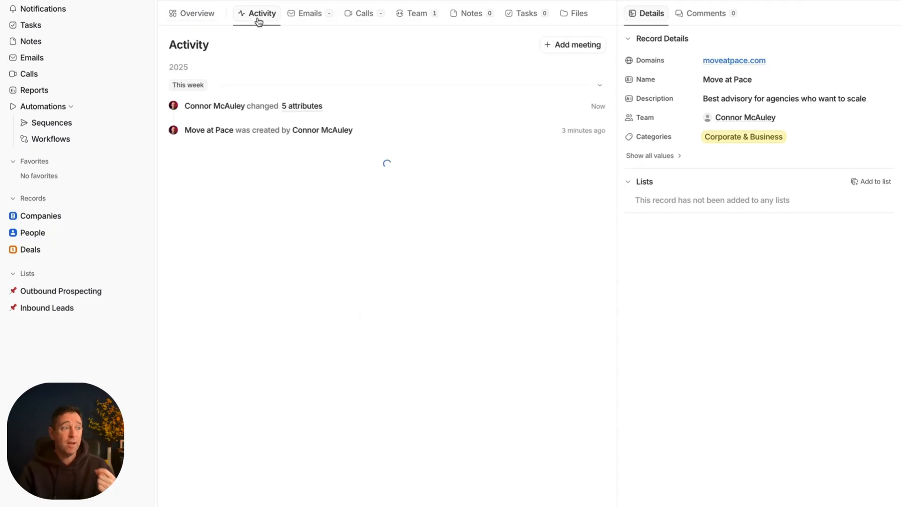
left_click(584, 45)
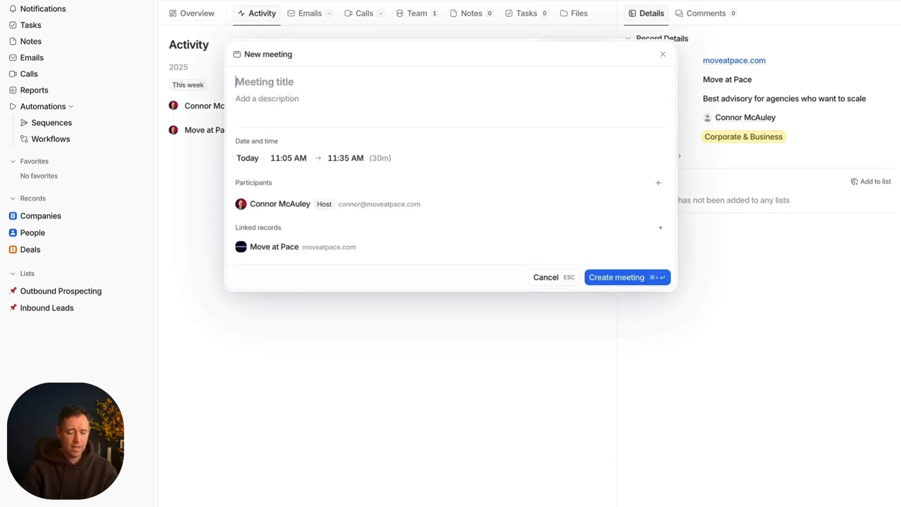
type("Meeting Connor")
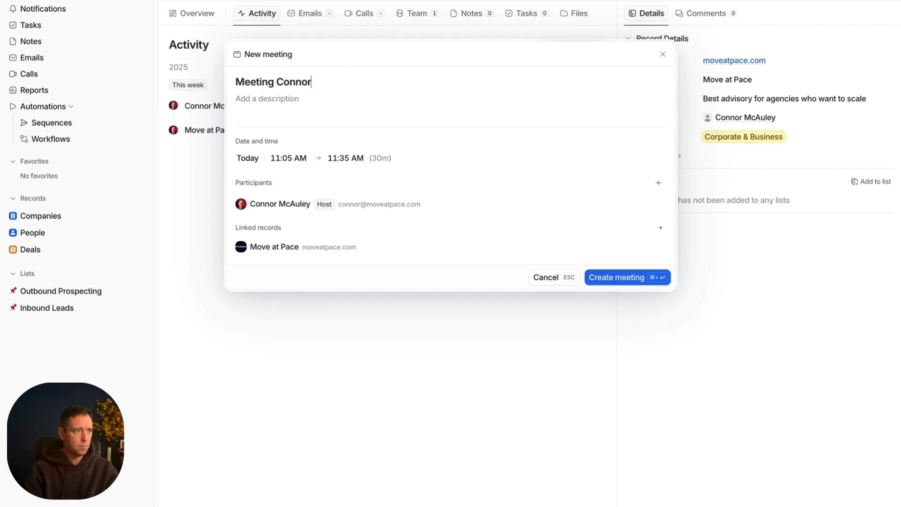
left_click(625, 277)
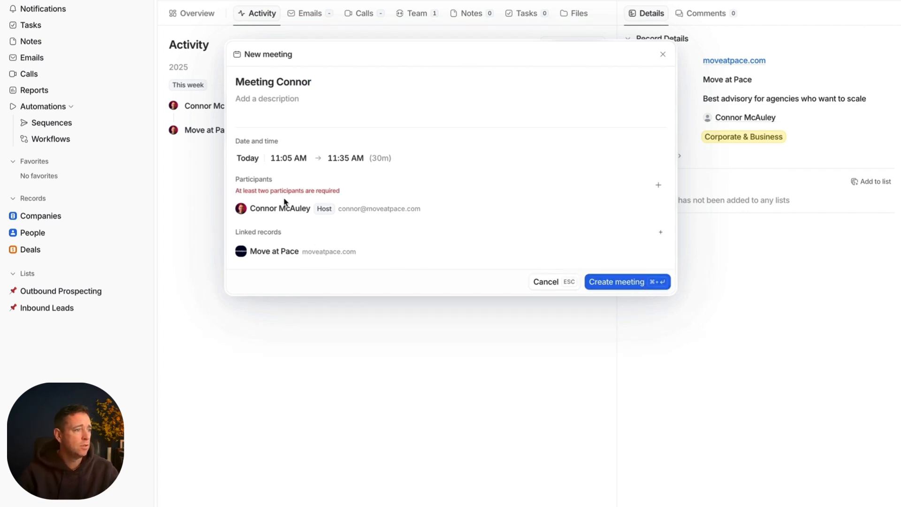
left_click(658, 186)
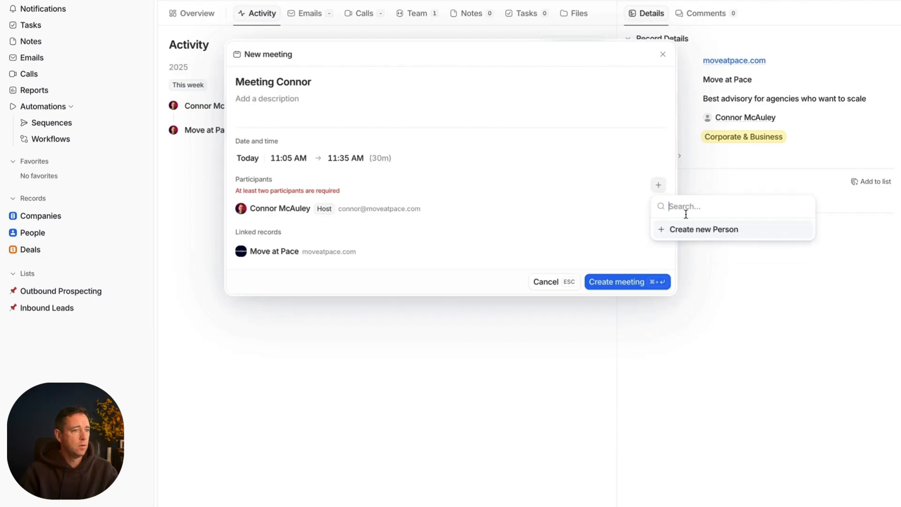
type("connor")
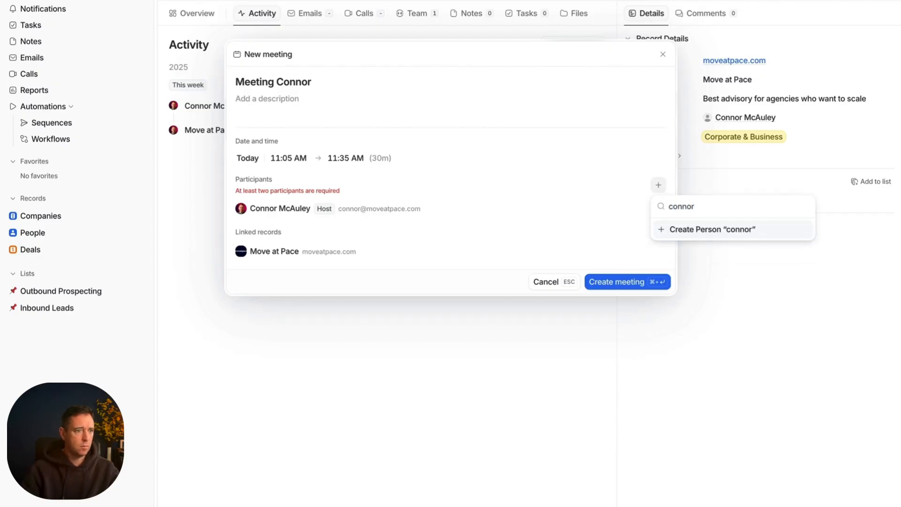
key("Return")
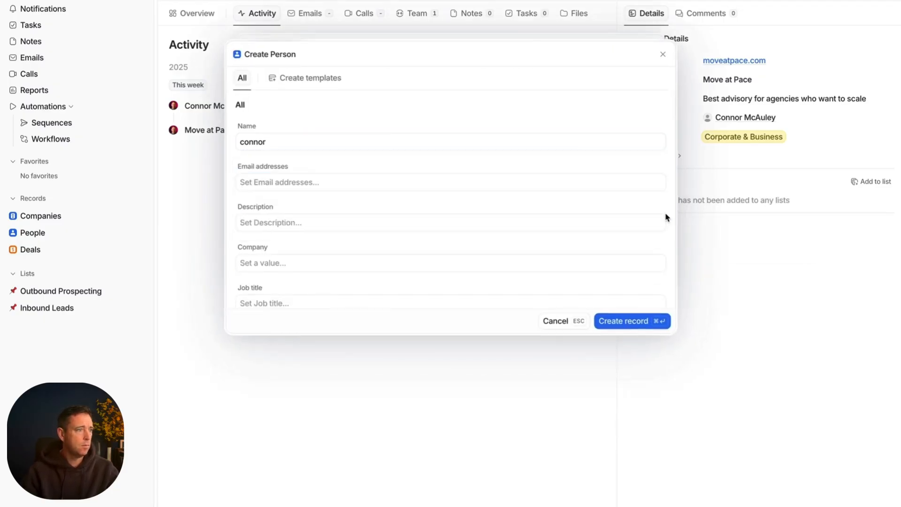
key("Escape")
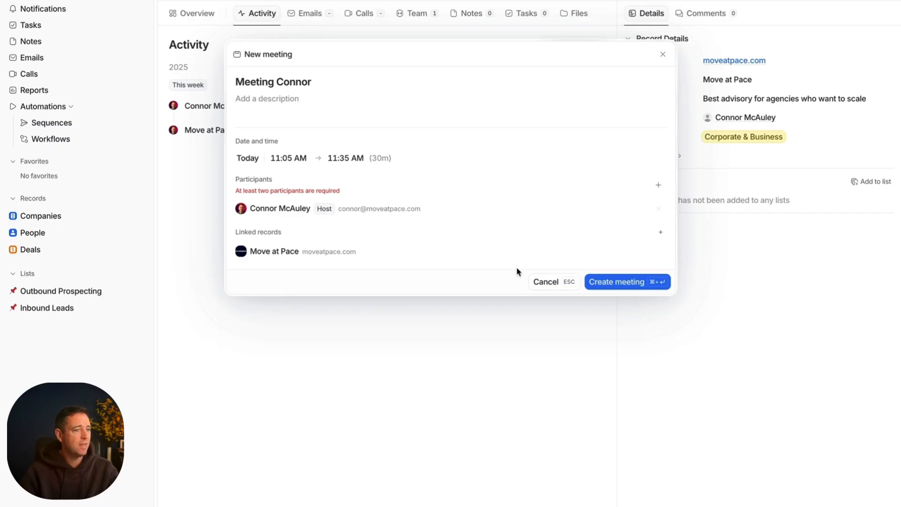
left_click(540, 285)
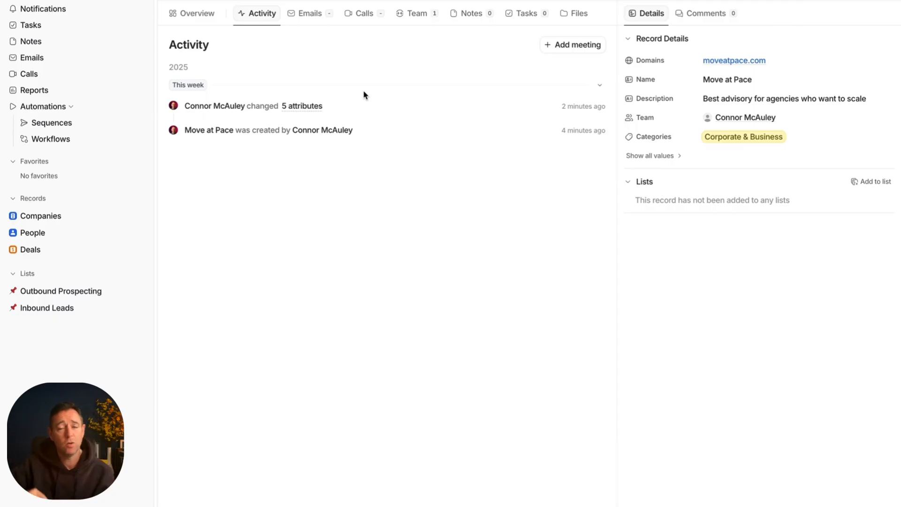
Step: Look through the Emails, Calls, Team and Notes sections of the Move at Pace record
left_click(318, 16)
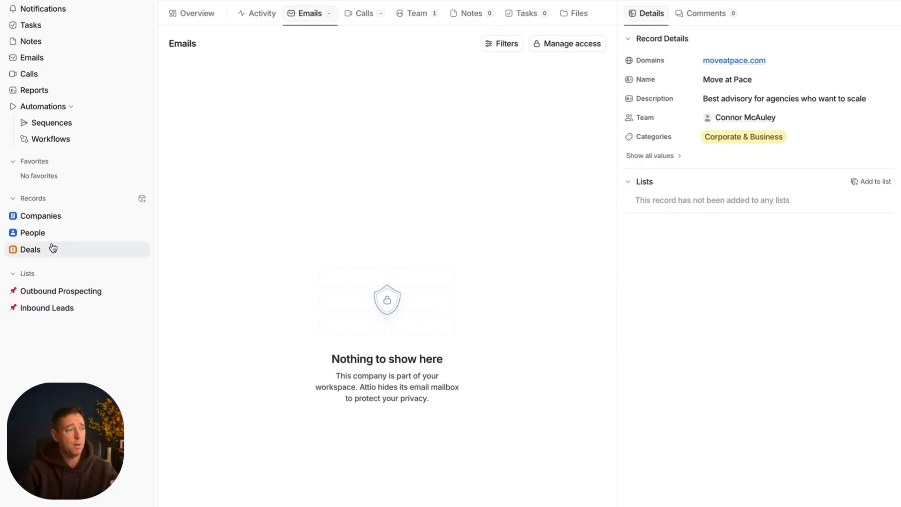
left_click(367, 19)
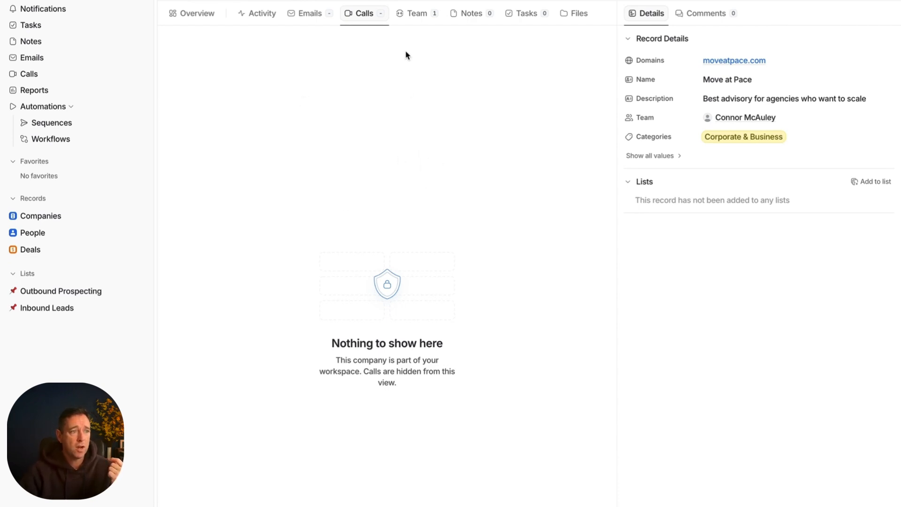
left_click(419, 18)
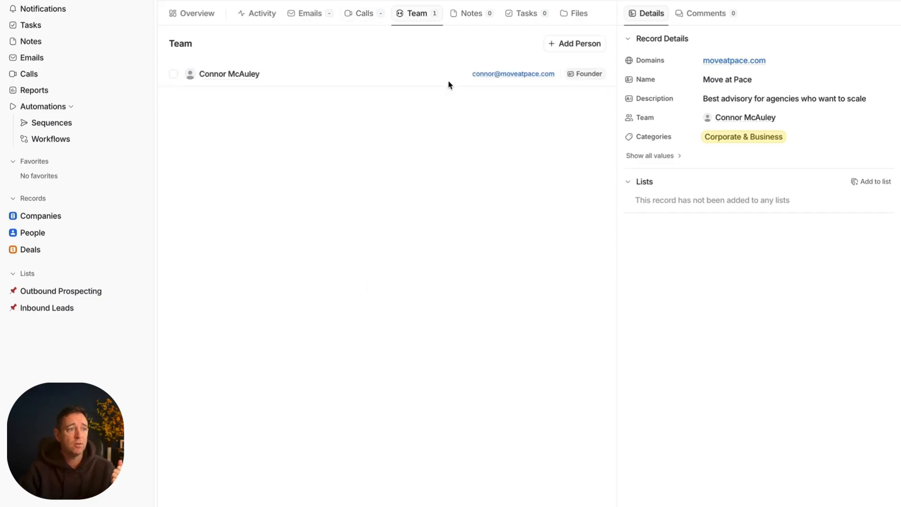
left_click(485, 15)
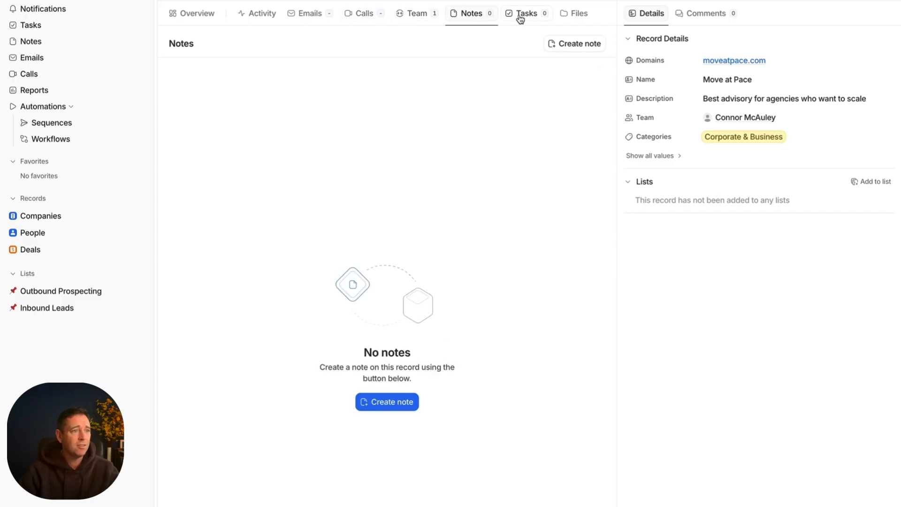
Step: Start a task on the company record that mentions the workspace user and reads "- Follow up on lead as discussed on linkedin"
left_click(526, 21)
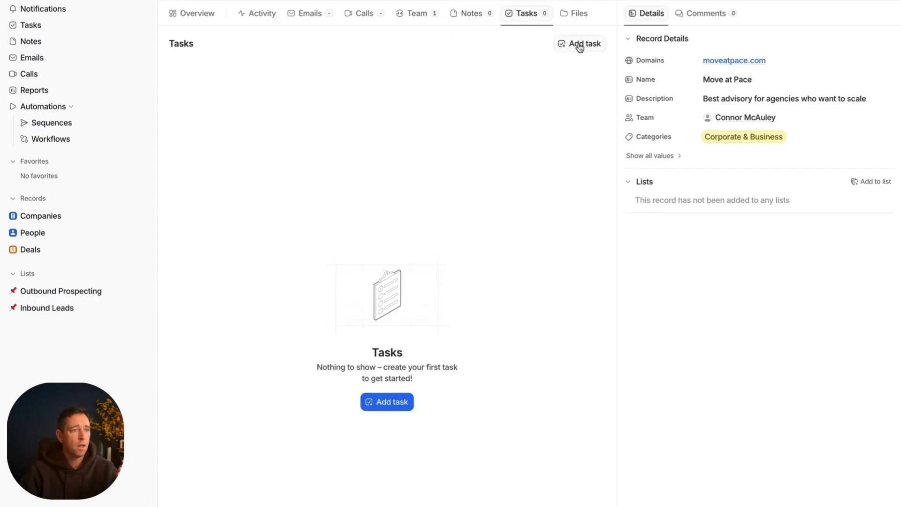
left_click(578, 44)
type("@conno")
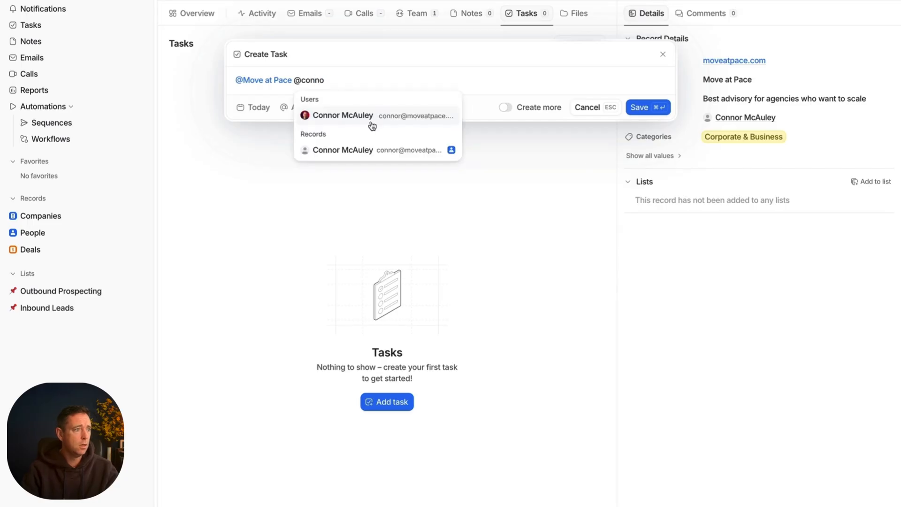
type("r")
key("Return")
type("- Follow")
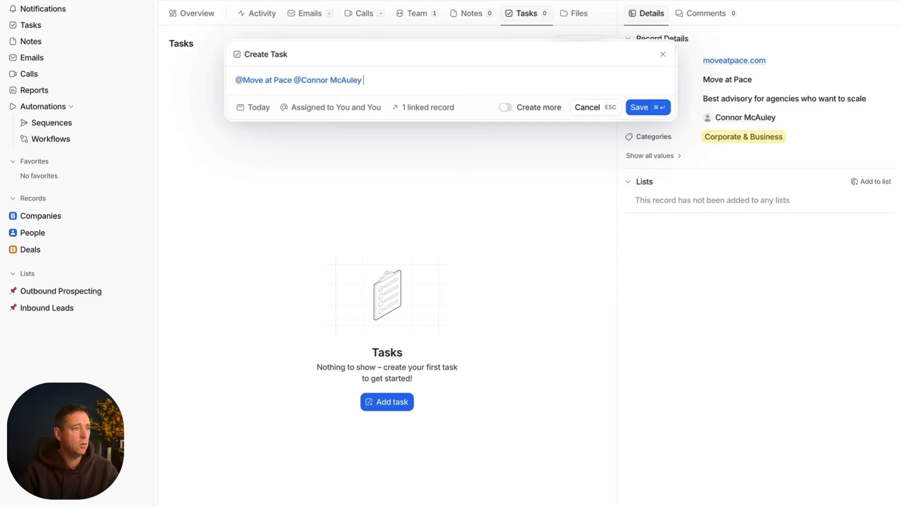
type(" up on lead")
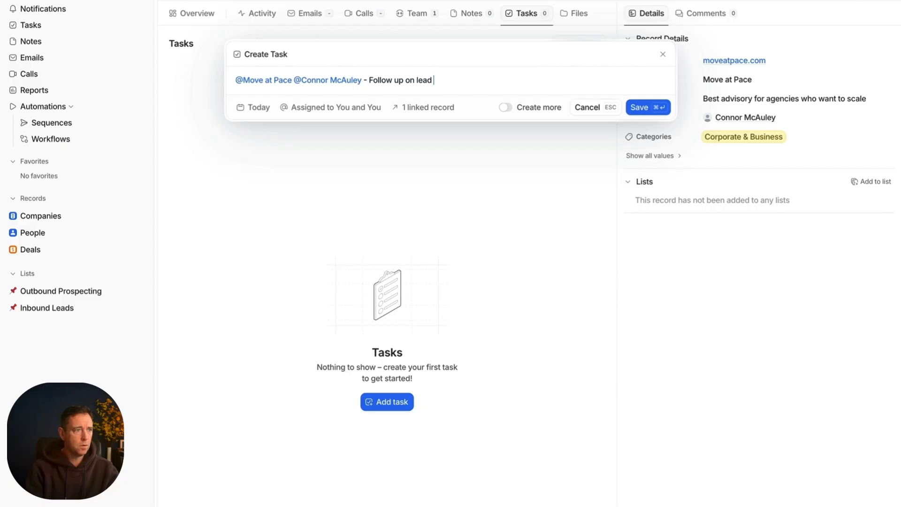
type(" as dis")
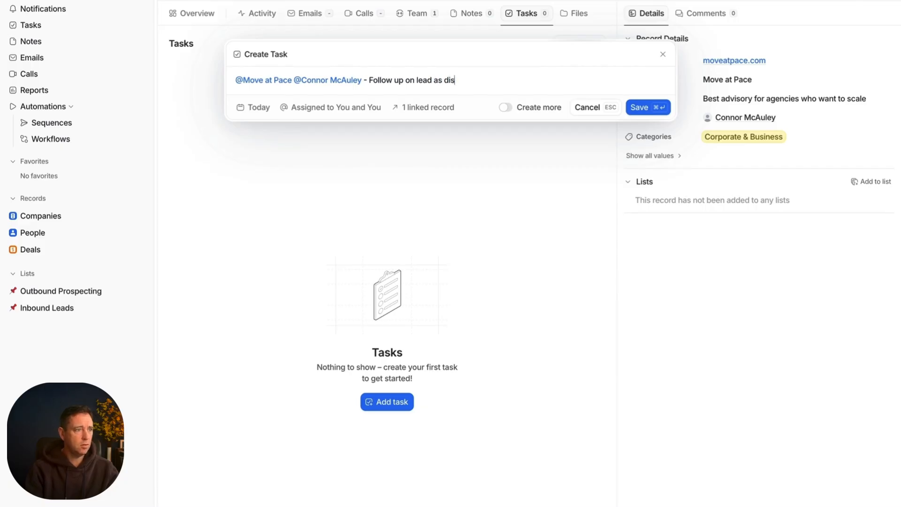
type("cussed on")
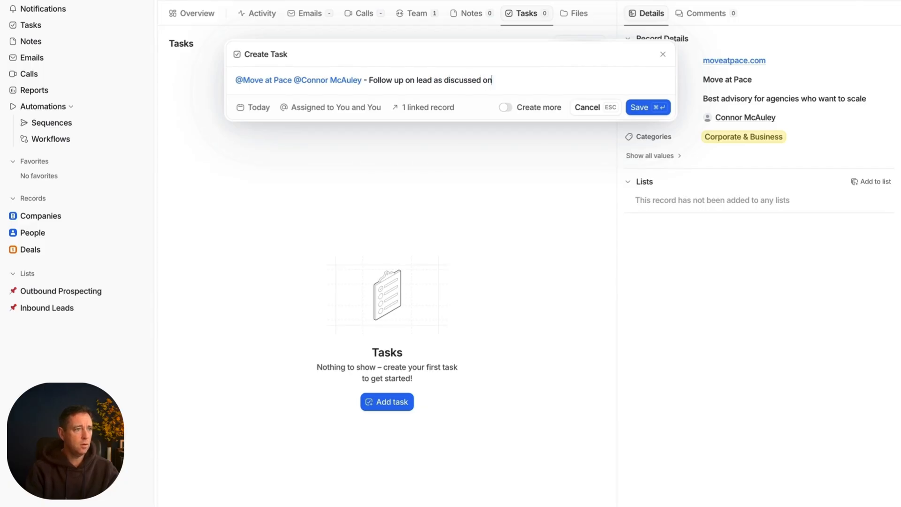
type(" linkedin")
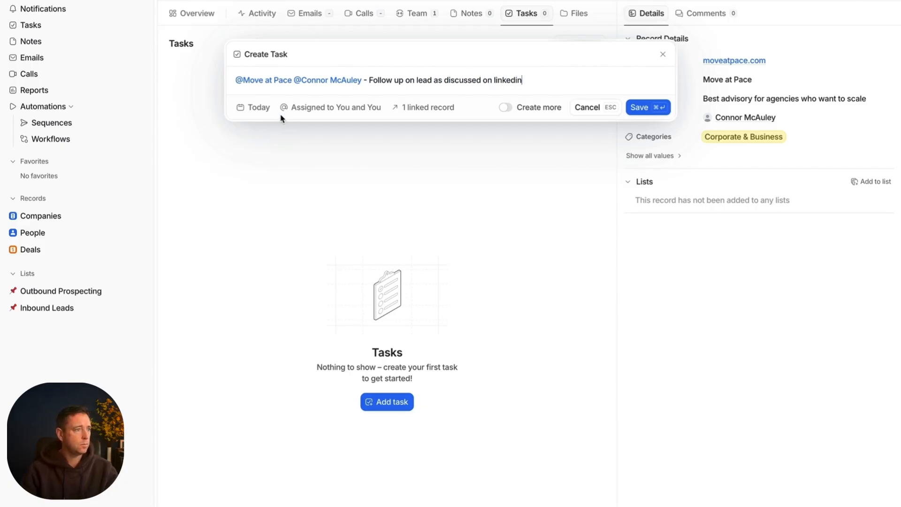
Step: Set the task's due date to November 3, 2025 and save the task
left_click(250, 112)
left_click(261, 157)
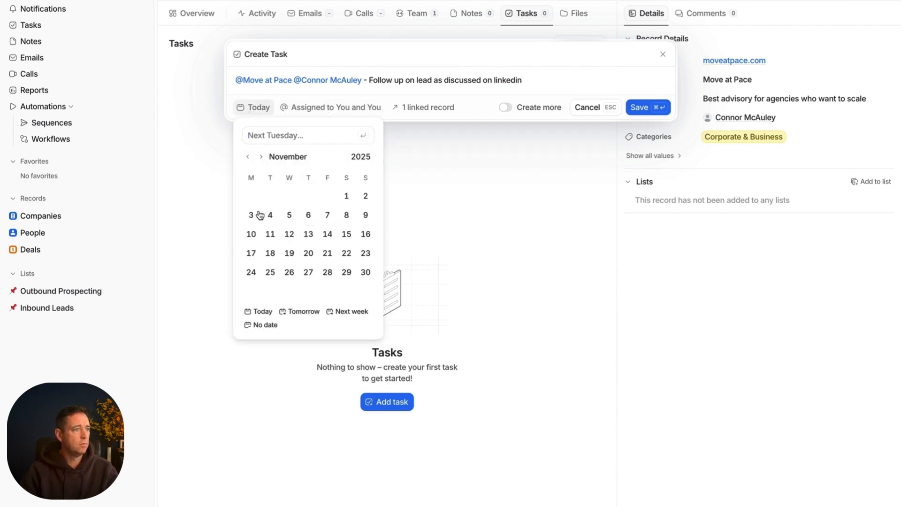
left_click(251, 215)
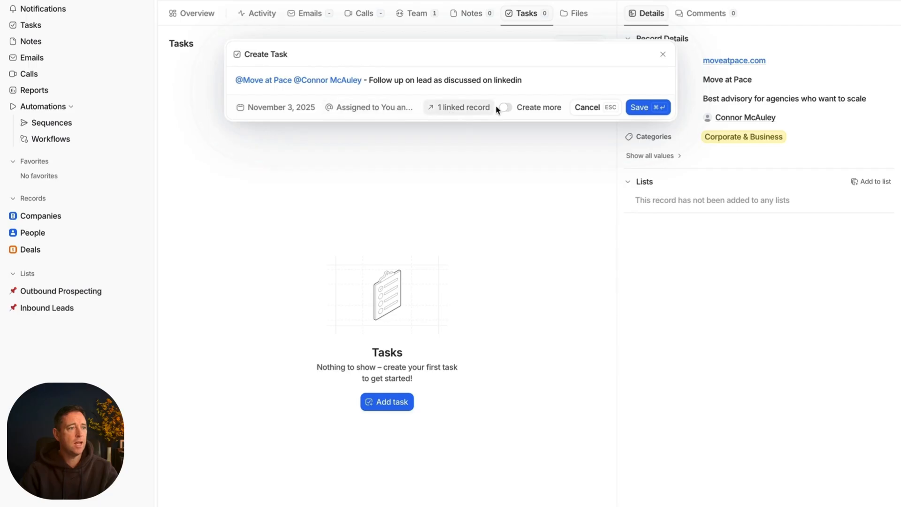
left_click(295, 108)
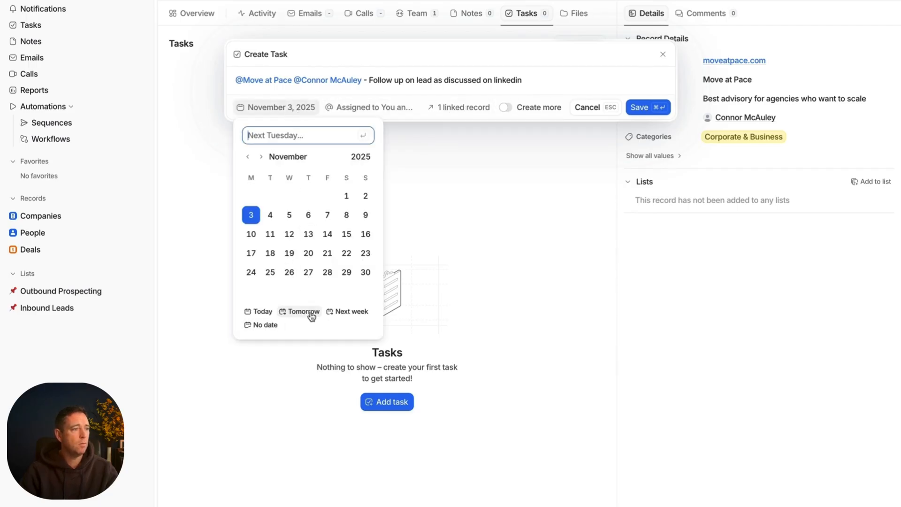
left_click(582, 74)
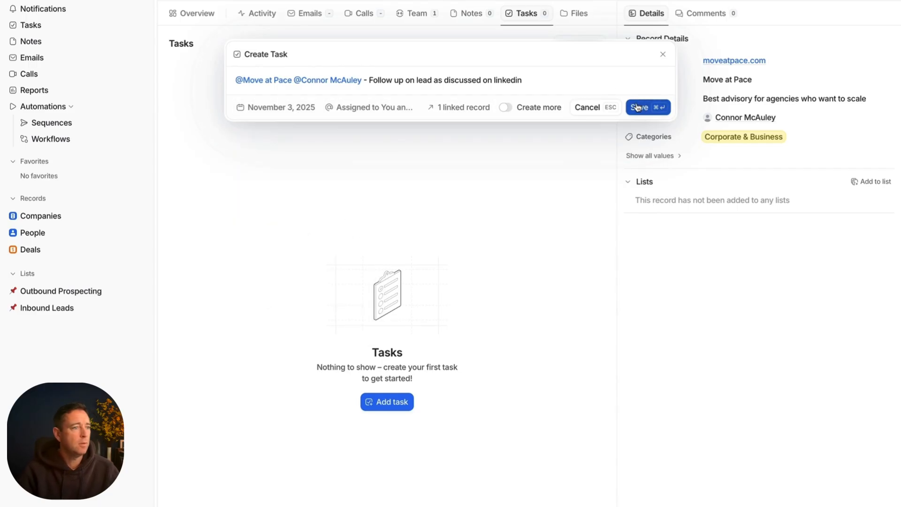
left_click(638, 108)
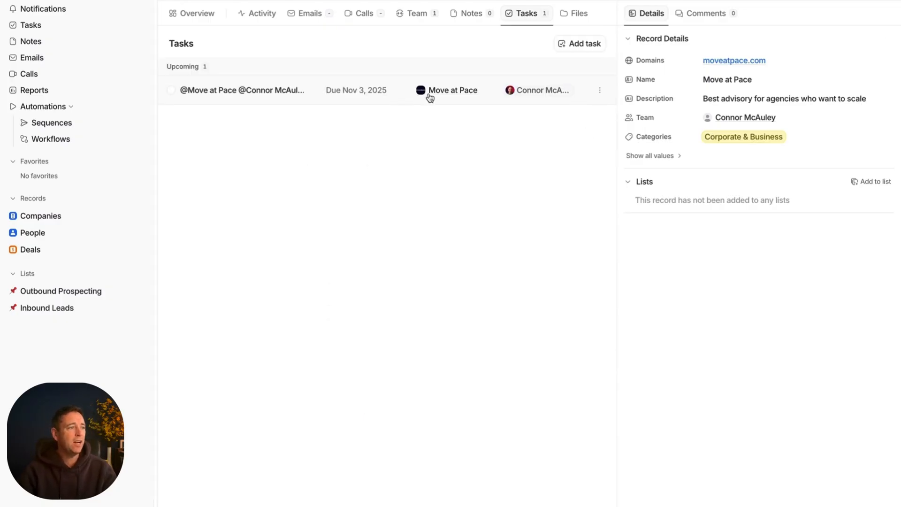
Step: View the workspace's Tasks, the Deals board and the People table
left_click(60, 26)
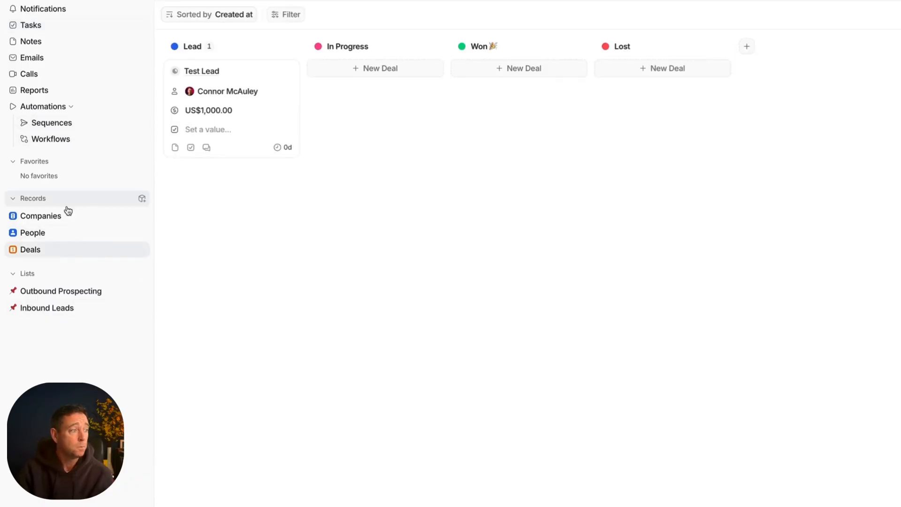
left_click(63, 232)
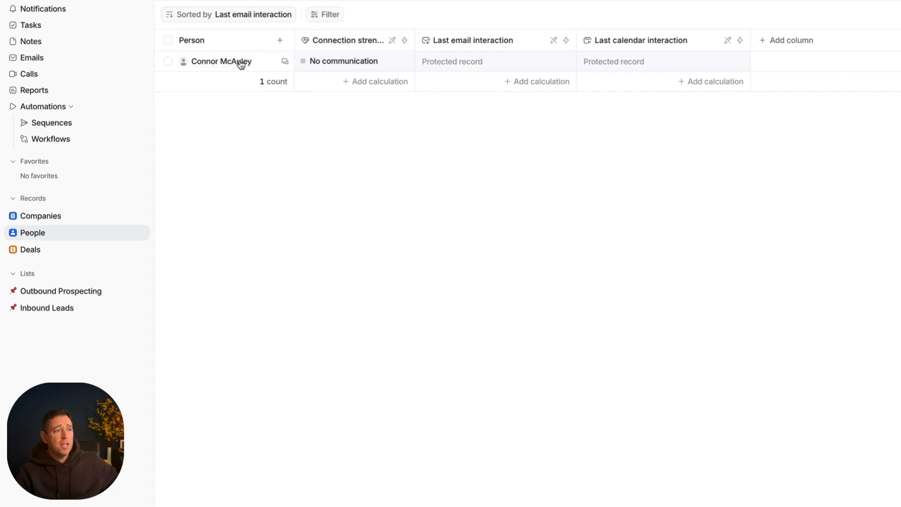
Step: Preview the person's record in the People table and check its protected last email interaction
mouse_move(245, 64)
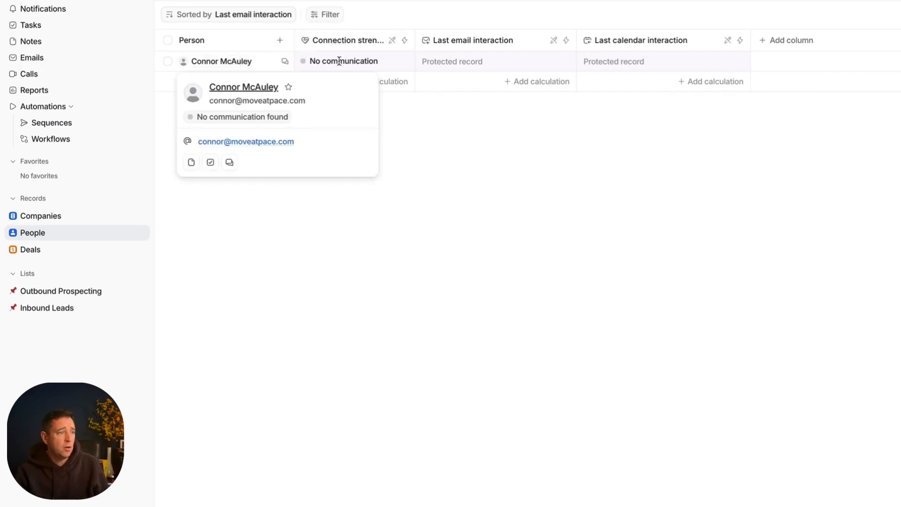
left_click(565, 65)
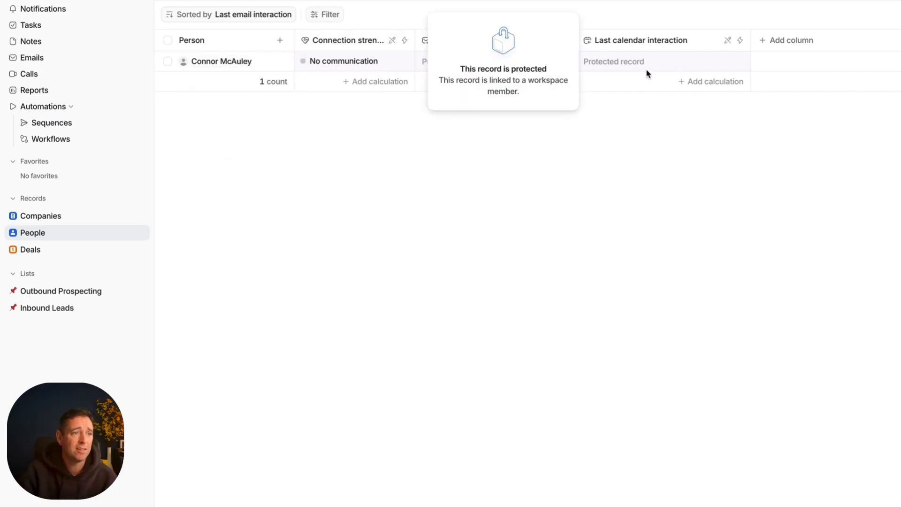
left_click(530, 156)
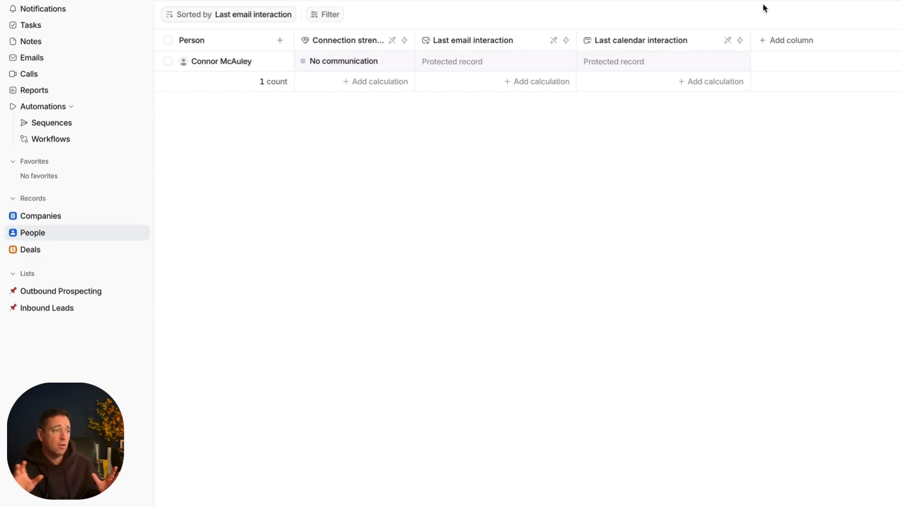
Step: Open the Deals board and look at the settings of the Lead stage
left_click(105, 256)
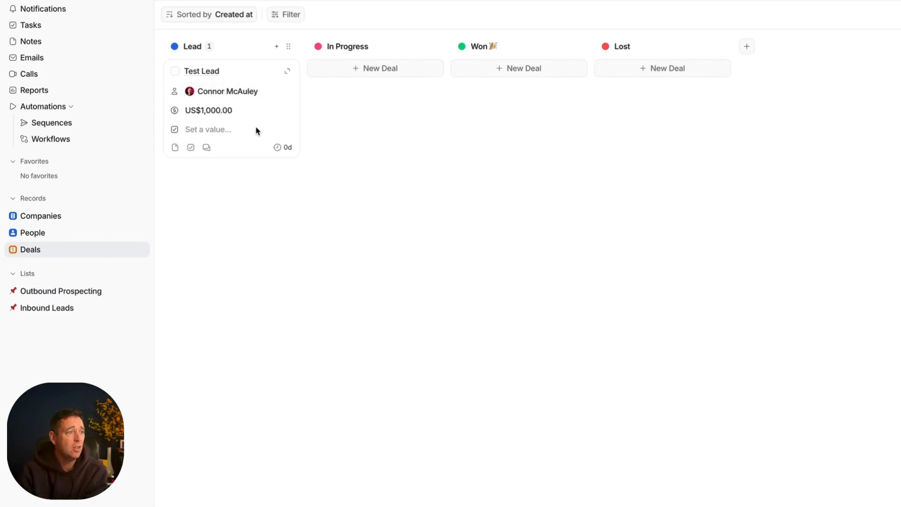
left_click(286, 46)
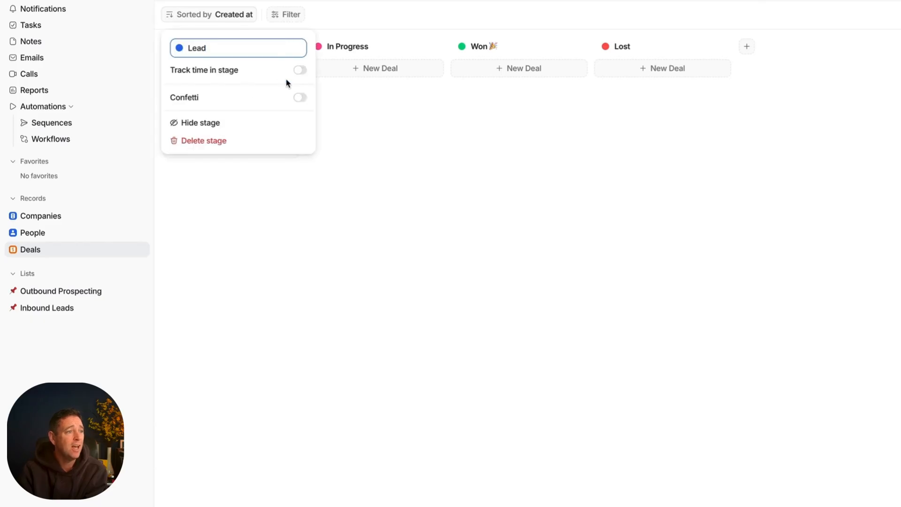
left_click(352, 121)
double_click(353, 121)
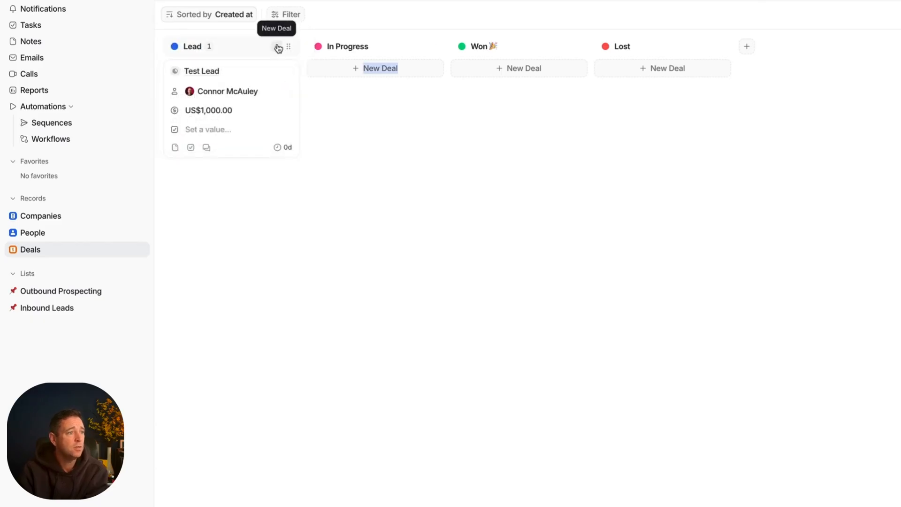
Step: Add the Deal name attribute as an extra row on the Deals board cards
left_click(275, 1)
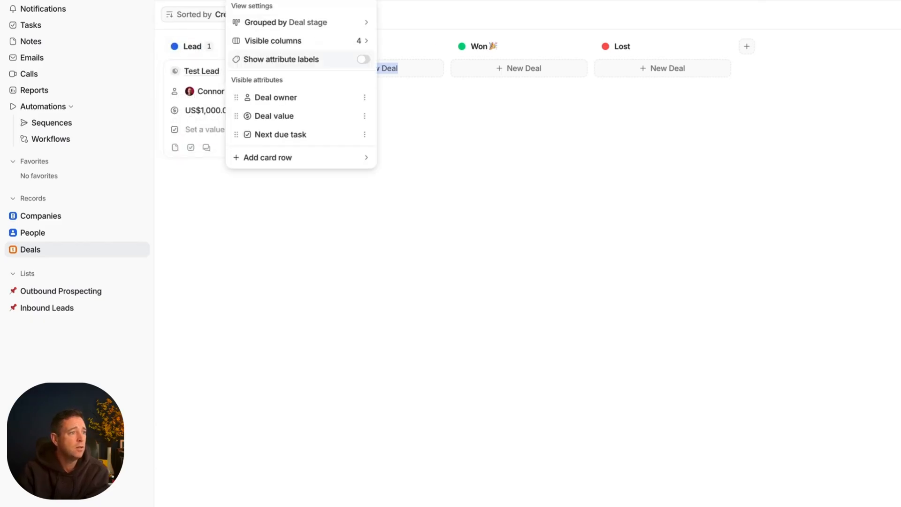
left_click(271, 158)
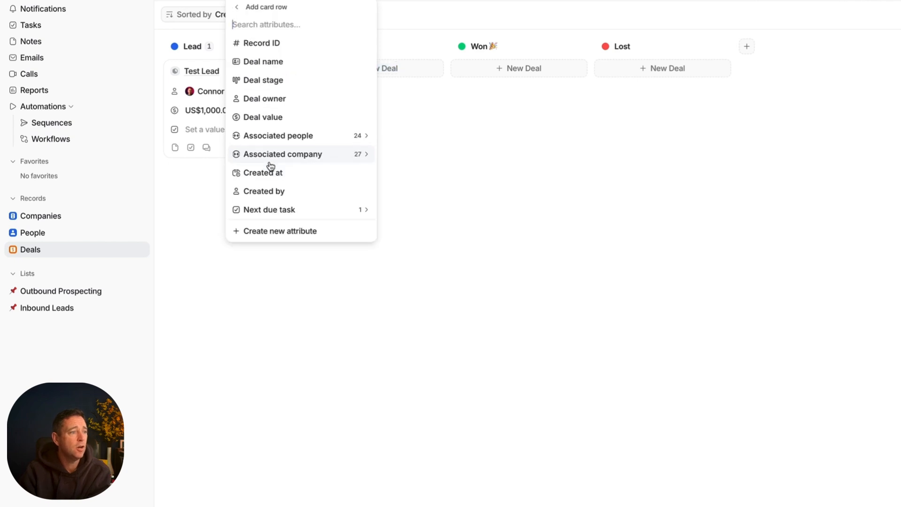
left_click(275, 66)
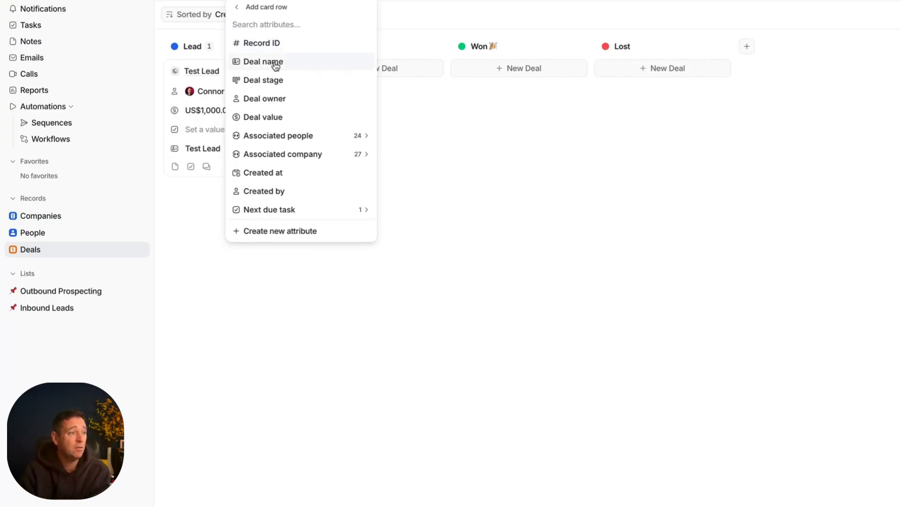
left_click(210, 147)
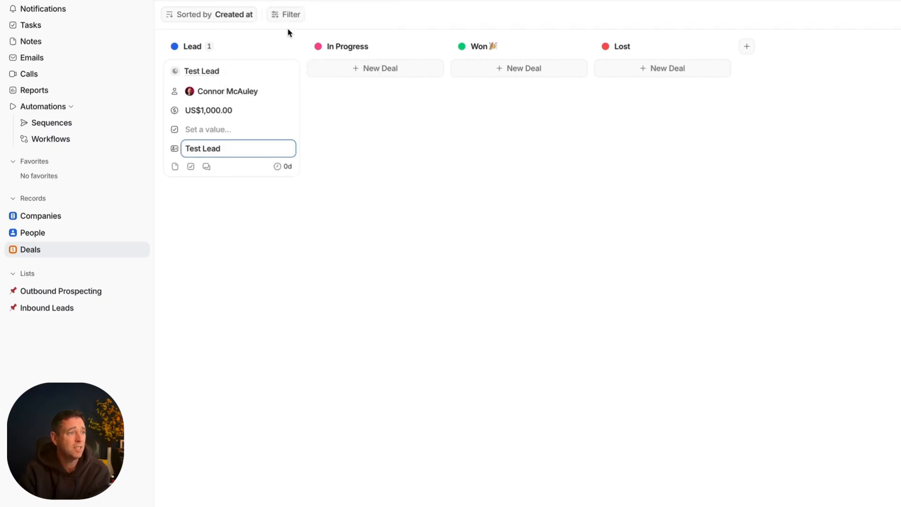
Step: Open the Test Lead deal record, rename the deal "Design of Website & Brand", and return to the board
left_click(216, 74)
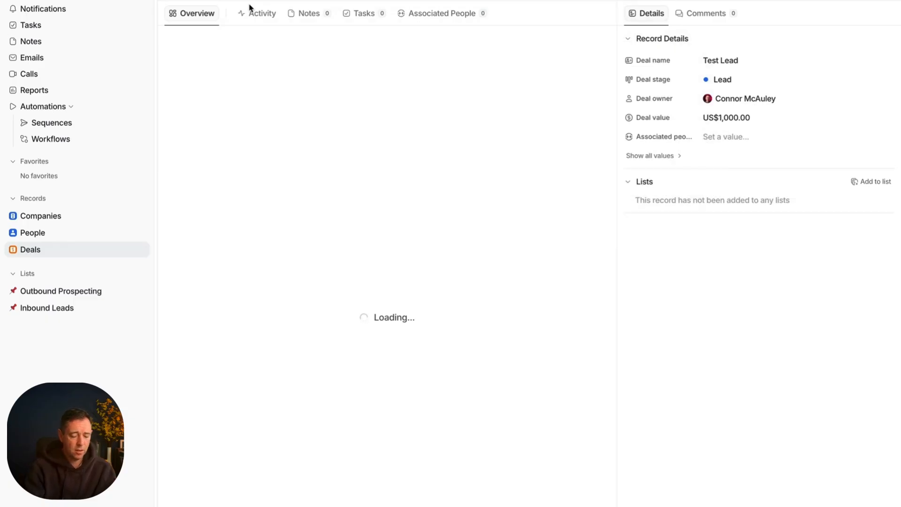
type("lite")
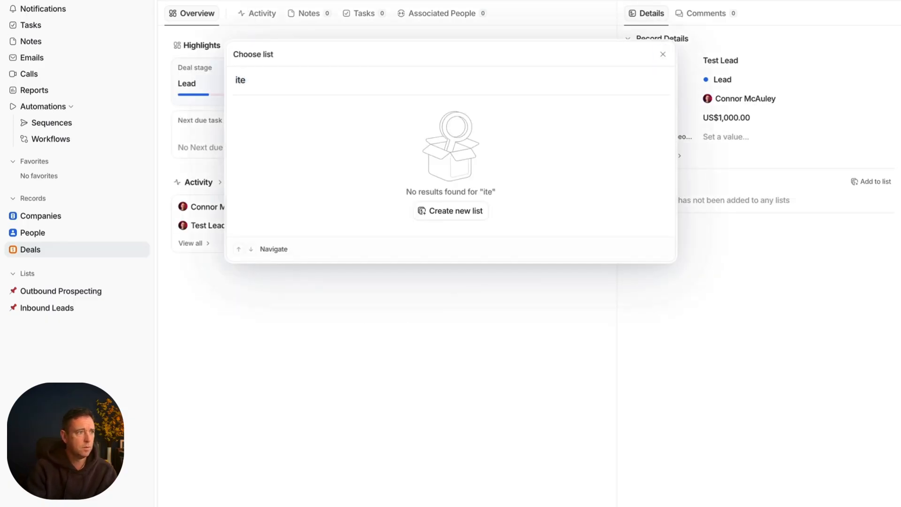
key("ctrl+a")
key("BackSpace")
key("Escape")
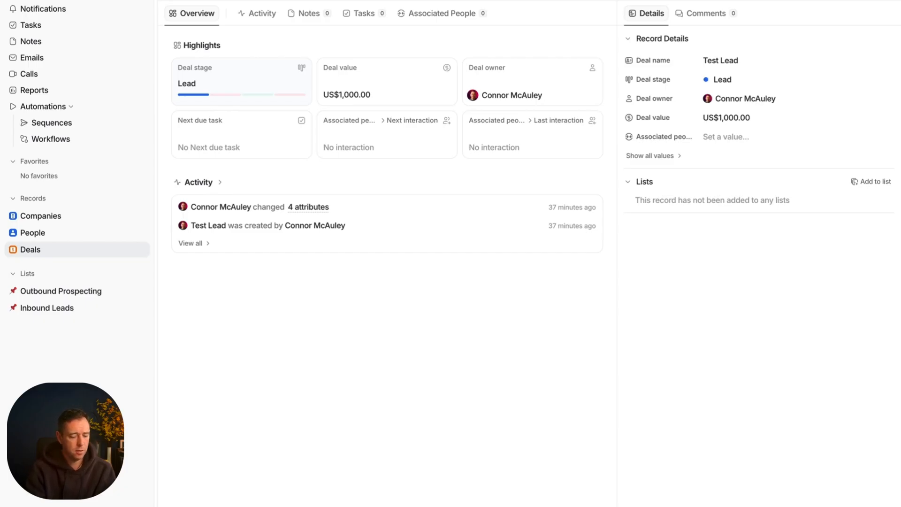
key("Return")
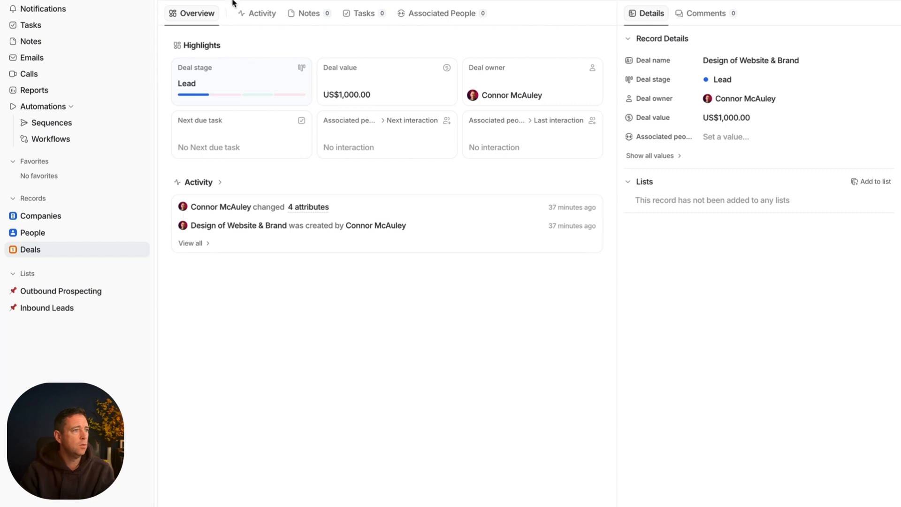
key("Escape")
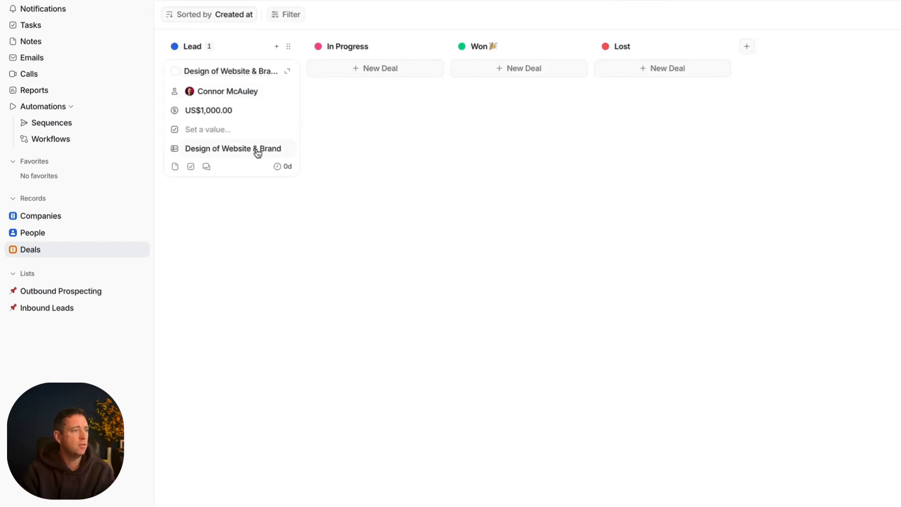
Step: Set the value of the Design of Website & Brand deal to US$14,000
left_click(225, 112)
left_click_drag(245, 111, 197, 112)
left_click(203, 112)
key("super+a")
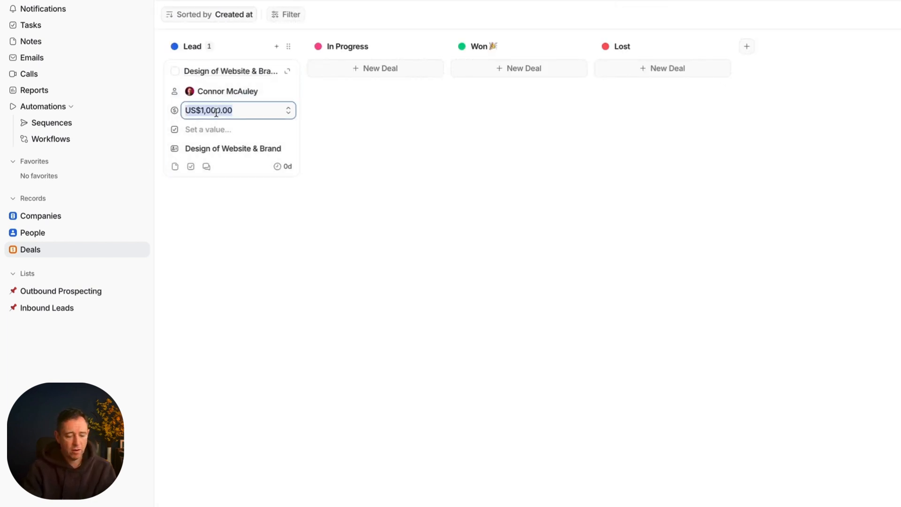
type("14000")
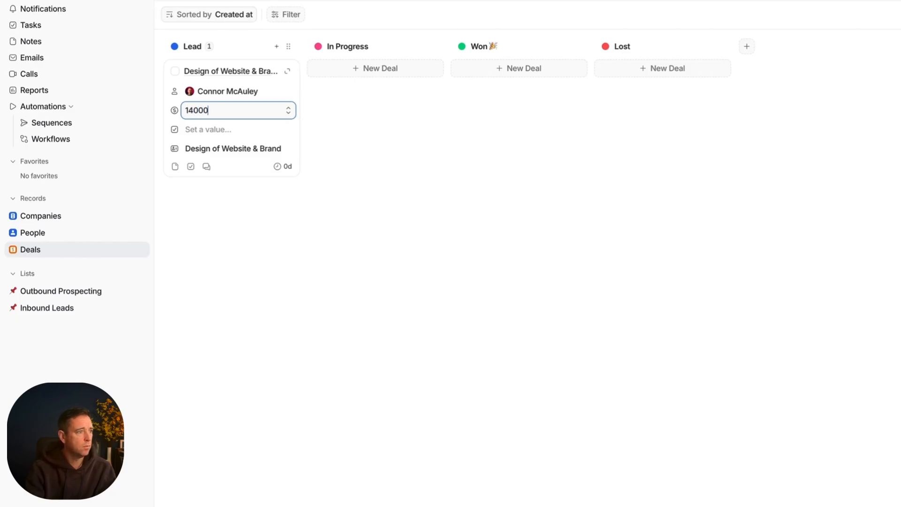
type("4,000")
key("Return")
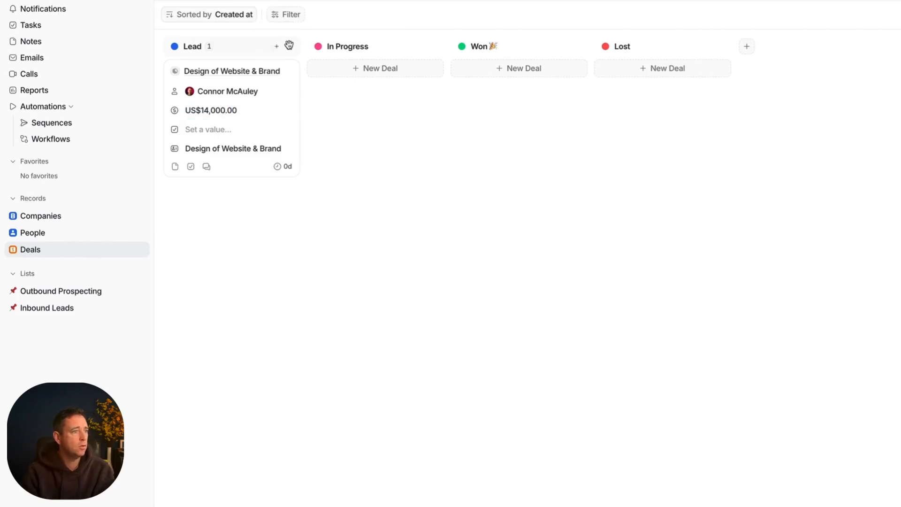
Step: Start a new deal in the Lead stage and name it "Design of Website & Brand"
left_click(276, 46)
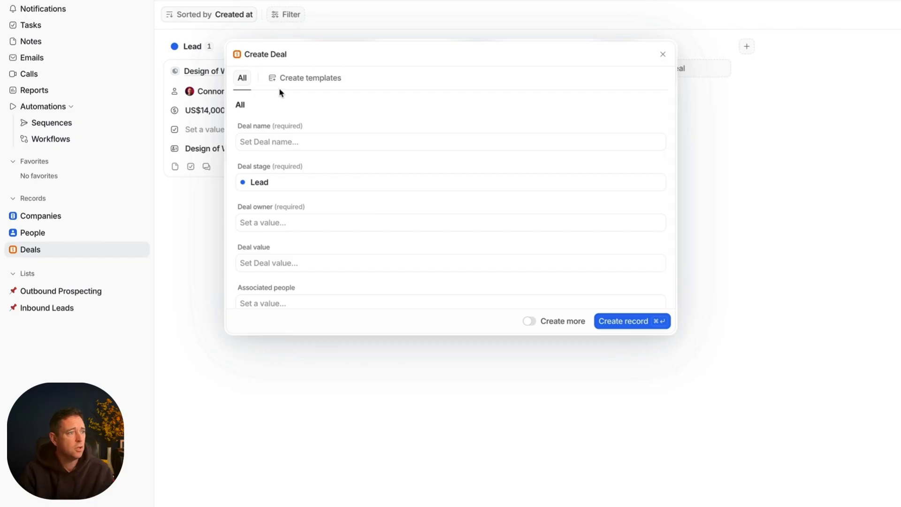
left_click(663, 54)
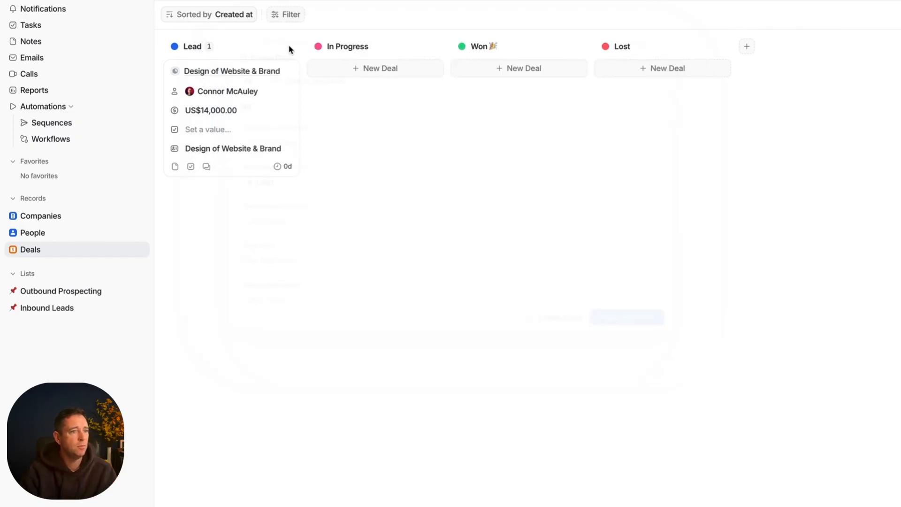
left_click(276, 46)
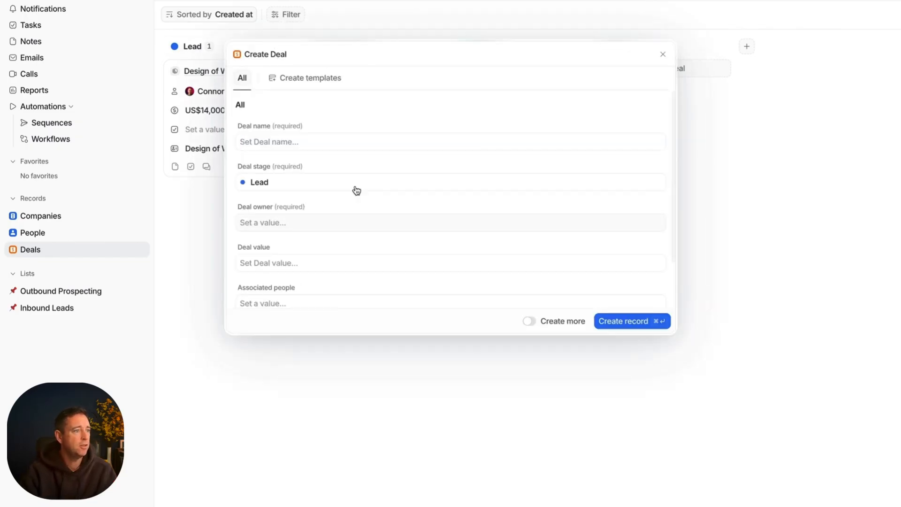
left_click(265, 141)
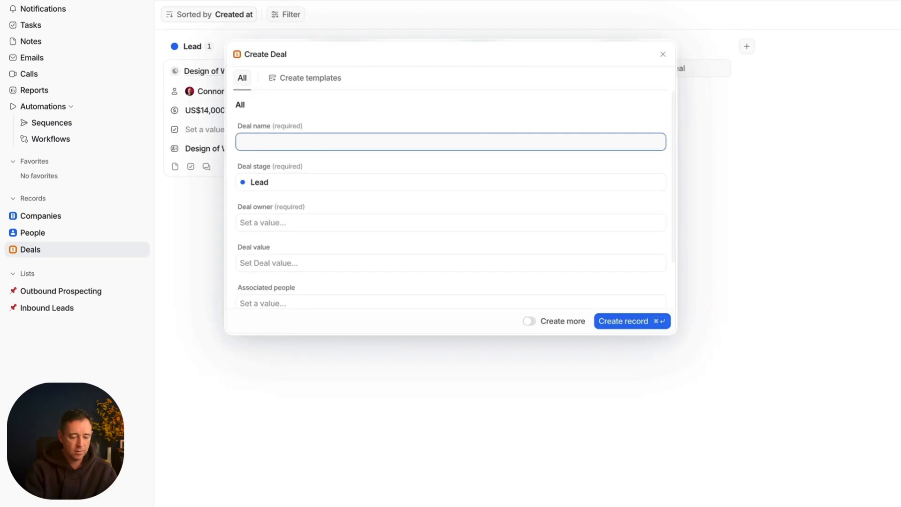
type("Design of Website ")
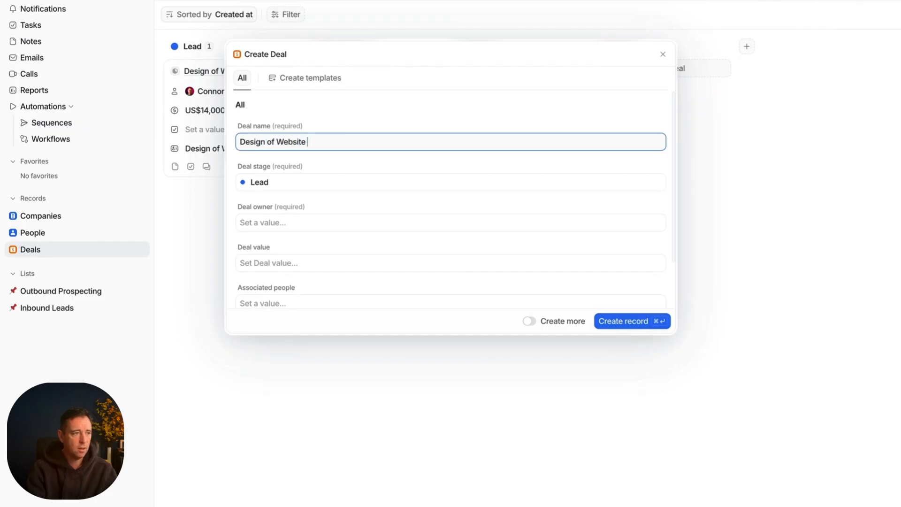
type("& Brand")
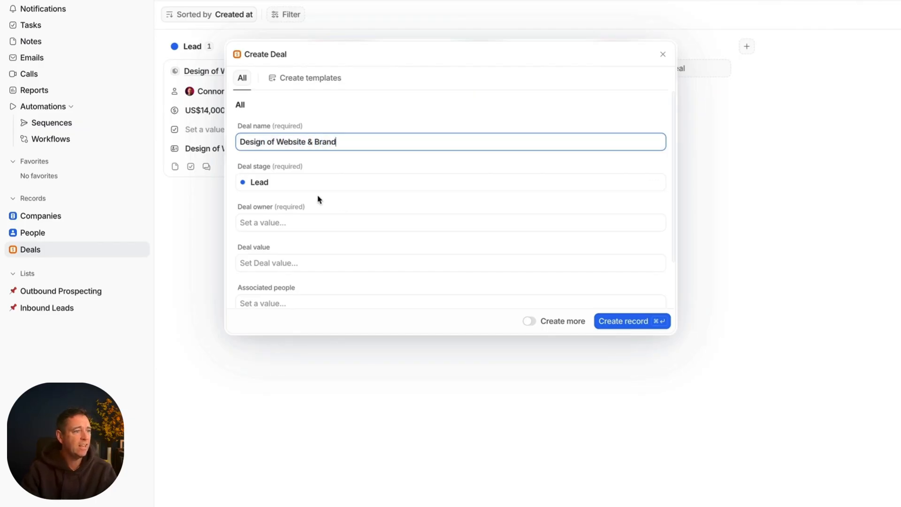
Step: Assign the workspace user as the new deal's owner and set its value to US$15,000
left_click(309, 224)
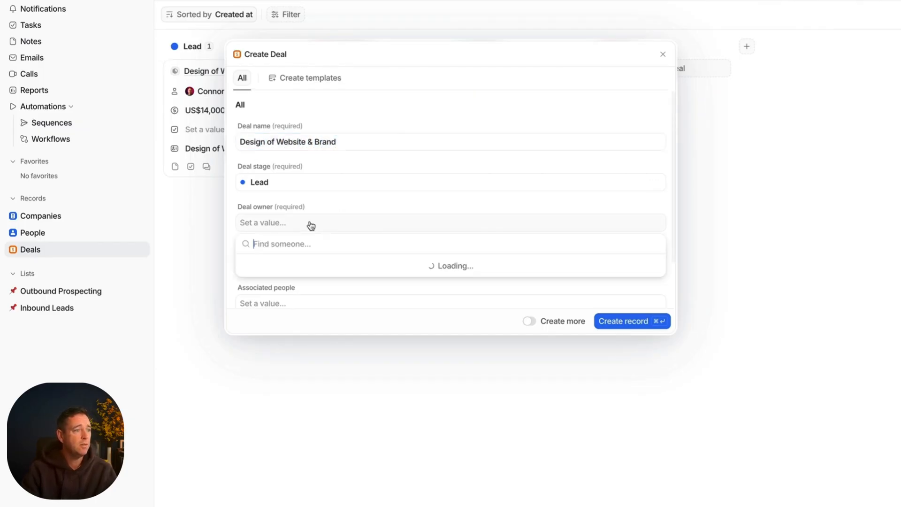
left_click(307, 266)
left_click(306, 264)
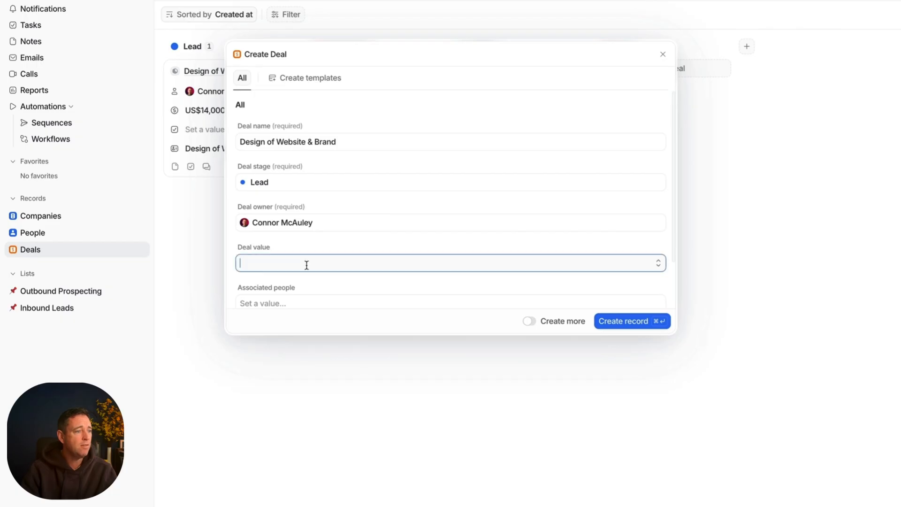
type("1")
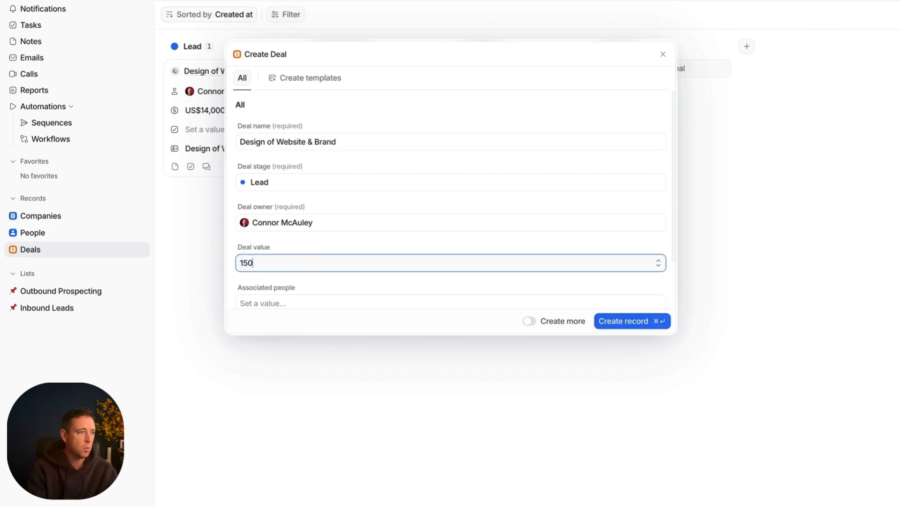
type("5,000")
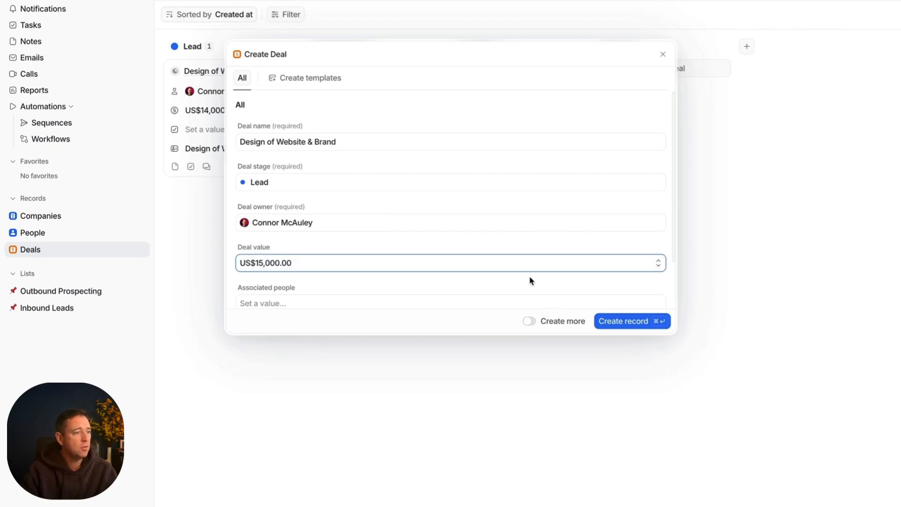
Step: Link the existing person record to the new deal as its associated person
scroll(529, 279, "down", 2)
left_click(303, 246)
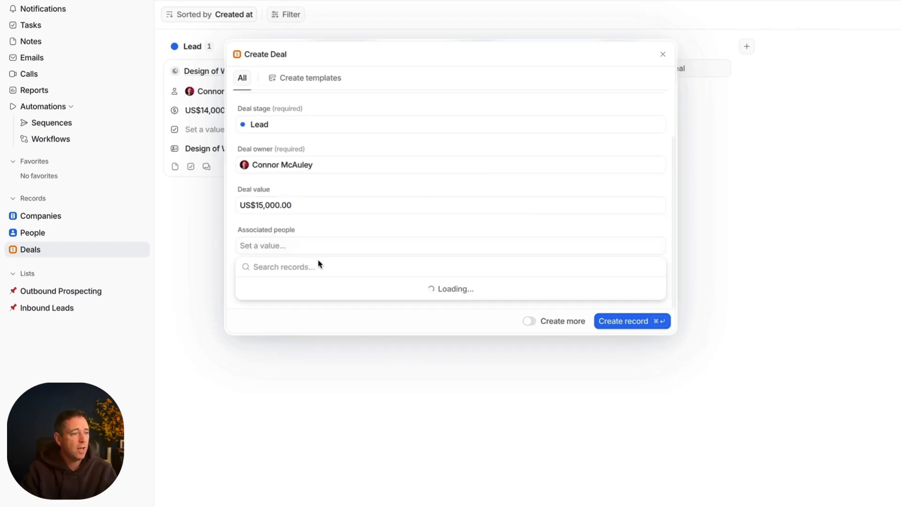
left_click(302, 289)
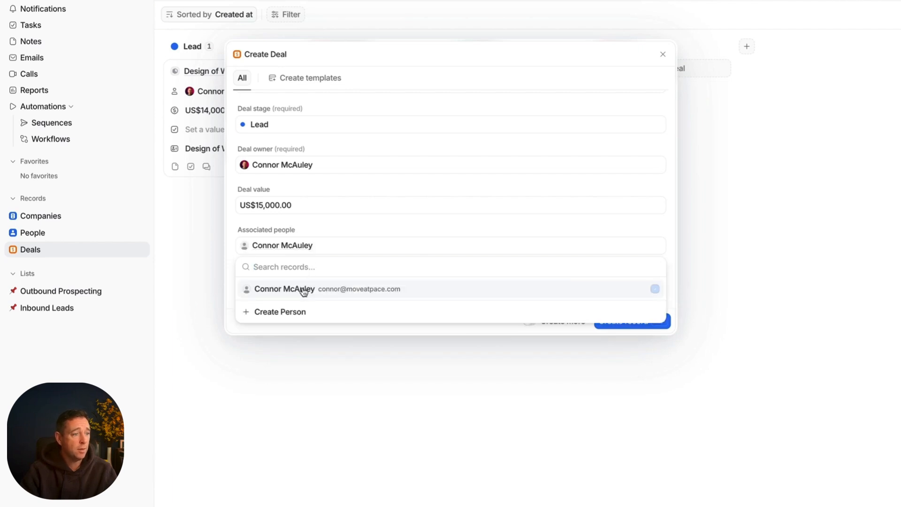
left_click(404, 227)
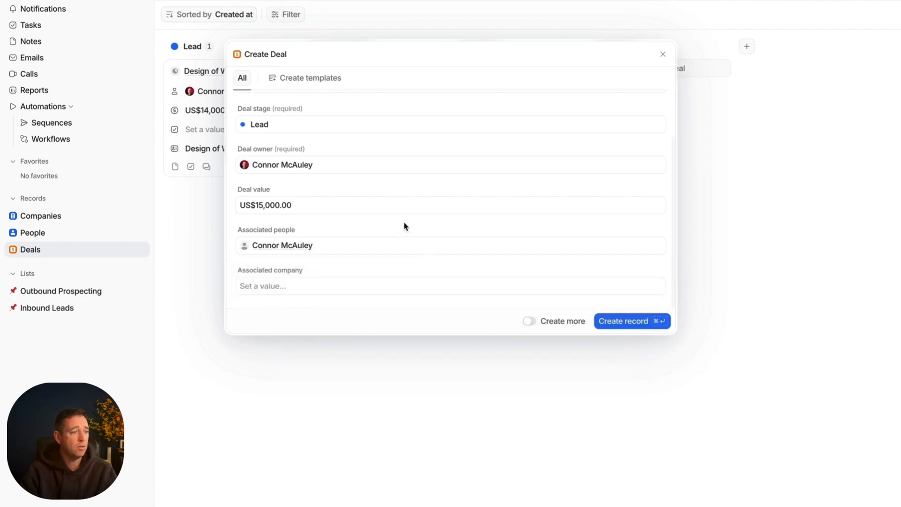
Step: Set Move at Pace as the new deal's associated company and create the deal record
left_click(326, 289)
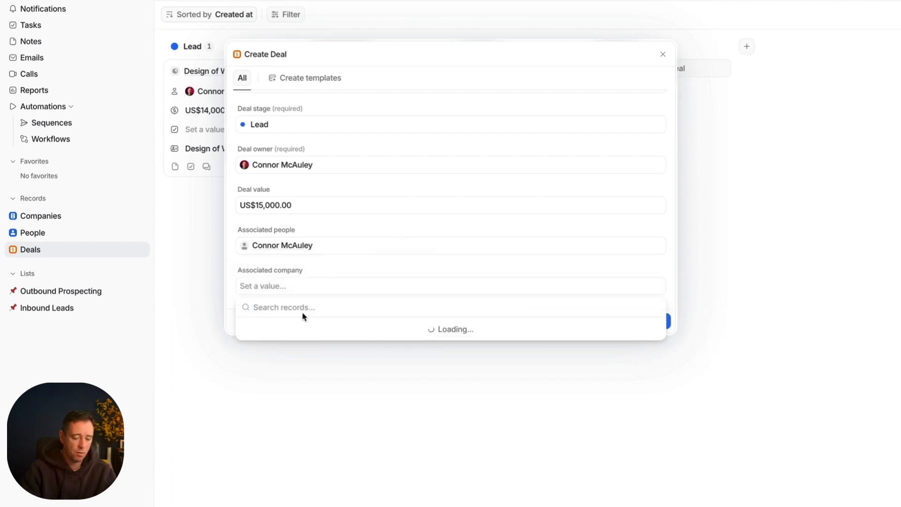
type("move")
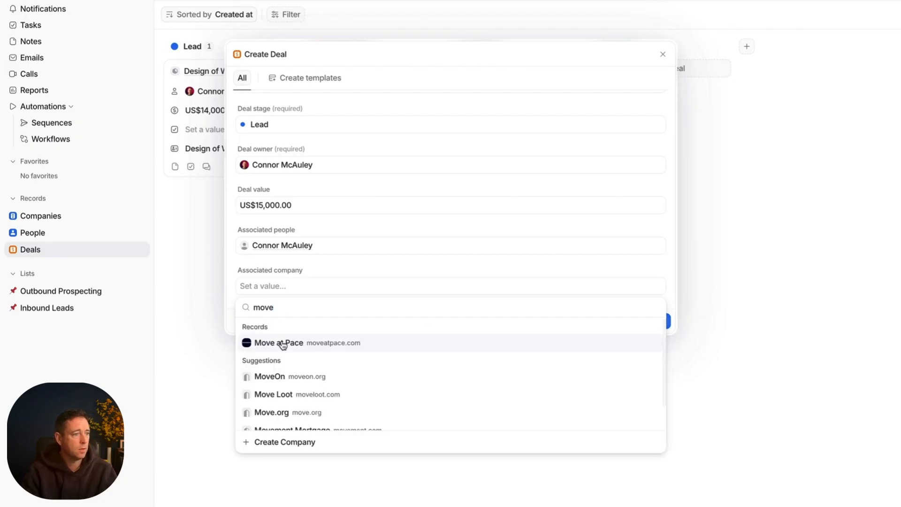
left_click(283, 342)
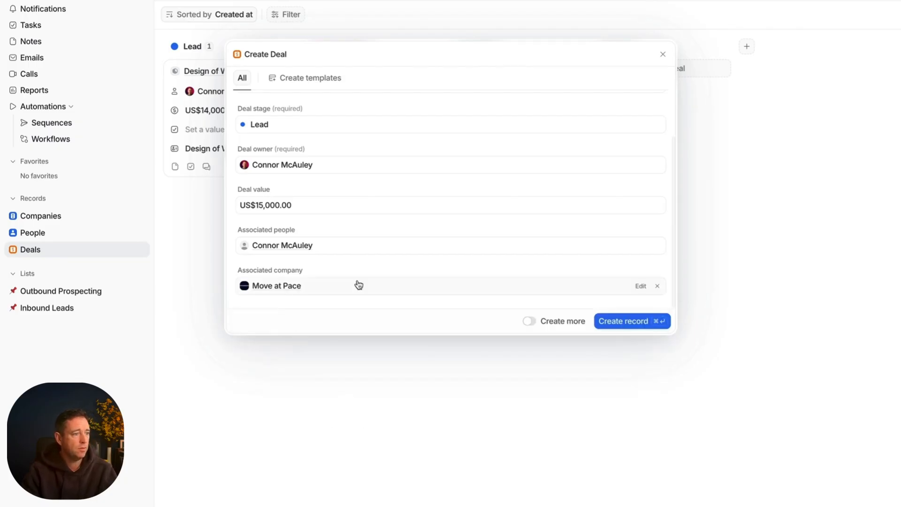
left_click(622, 322)
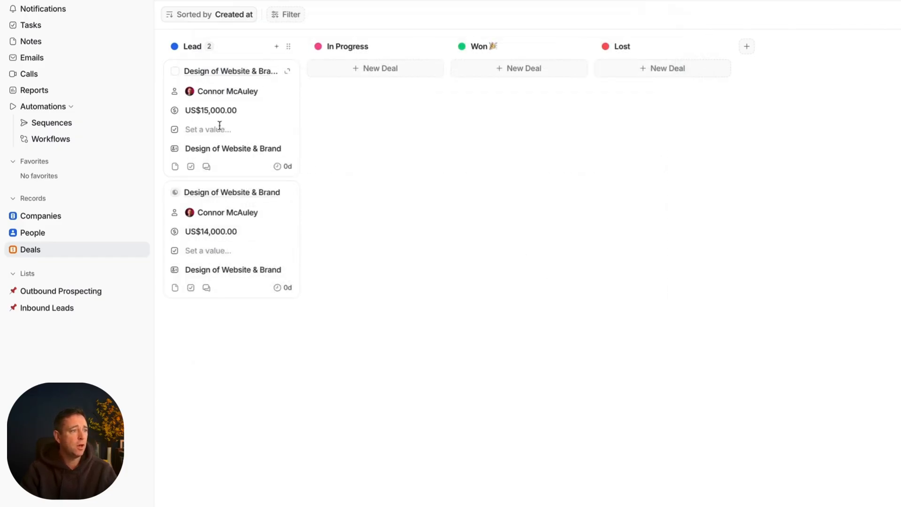
Step: Review the Lead stage's options and the Deals board's view settings, leaving both without changes
left_click(288, 46)
left_click(272, 31)
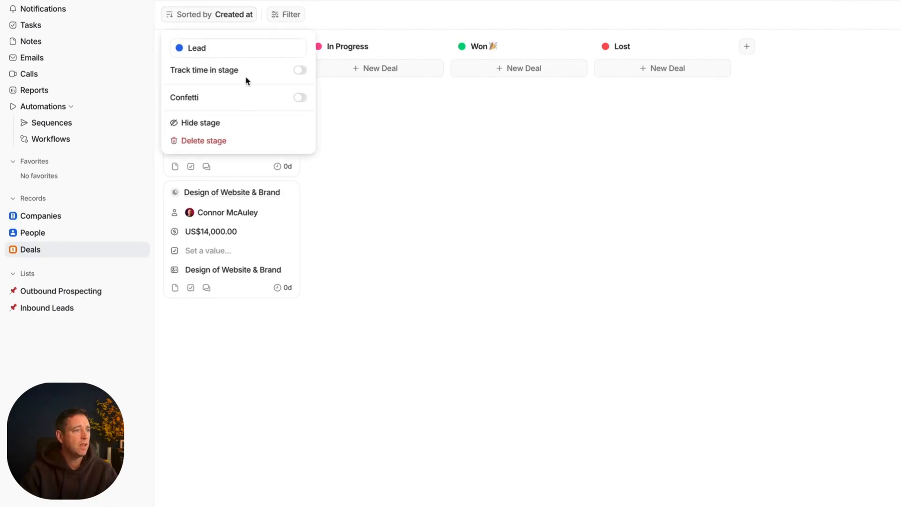
left_click(265, 1)
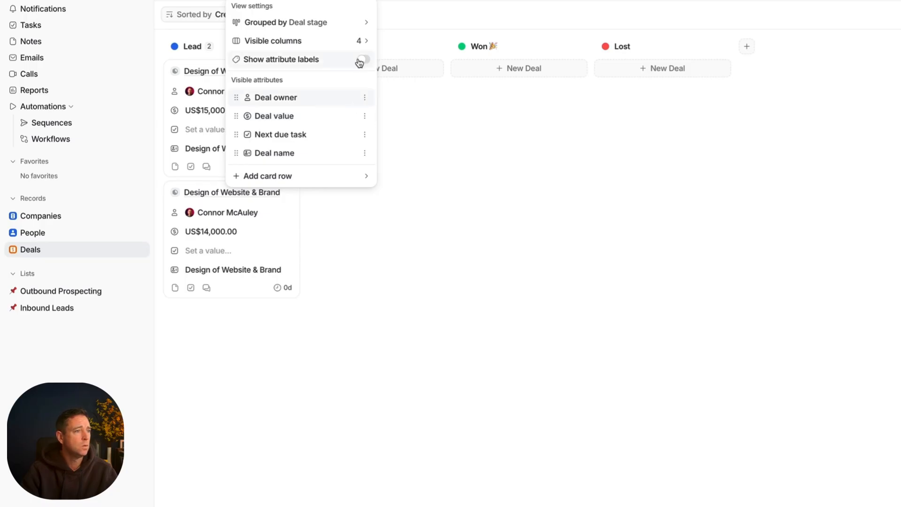
key("Escape")
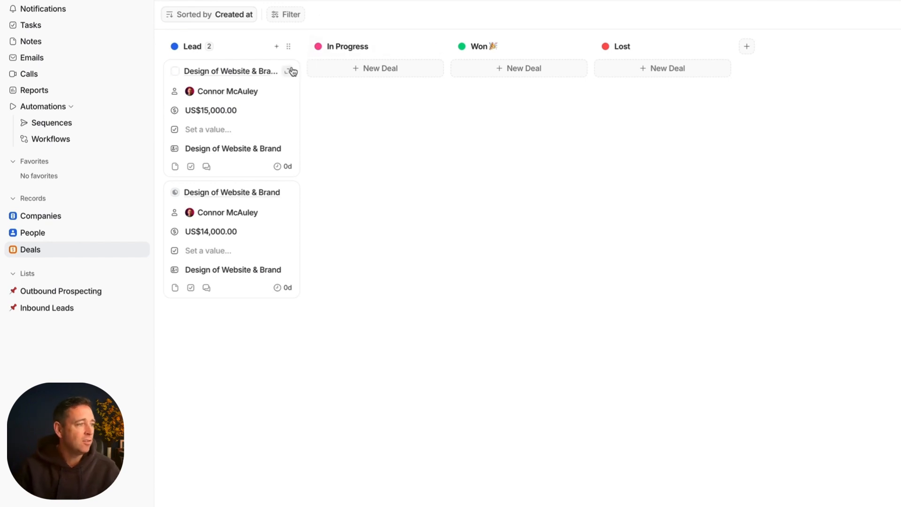
Step: Open the record of the US$15,000 "Design of Website & Brand" deal and create a new note on it
left_click(267, 93)
left_click(267, 149)
left_click(248, 161)
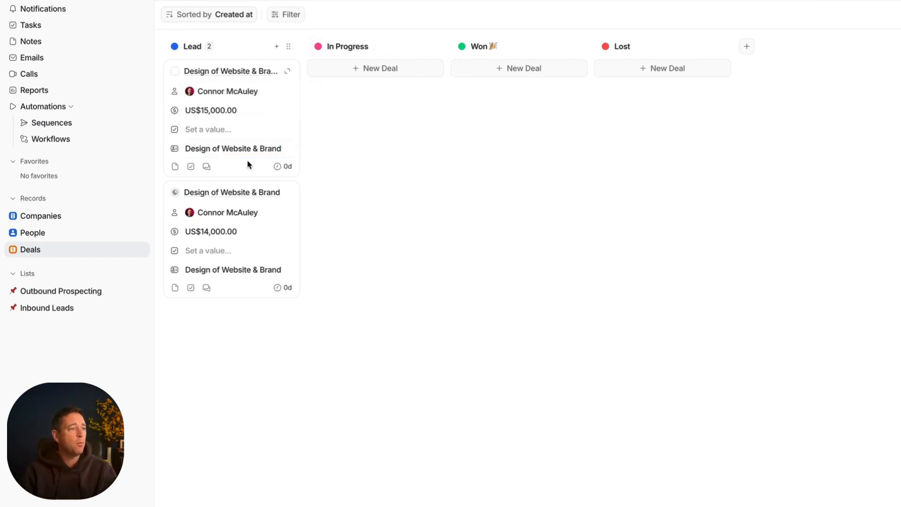
left_click(281, 93)
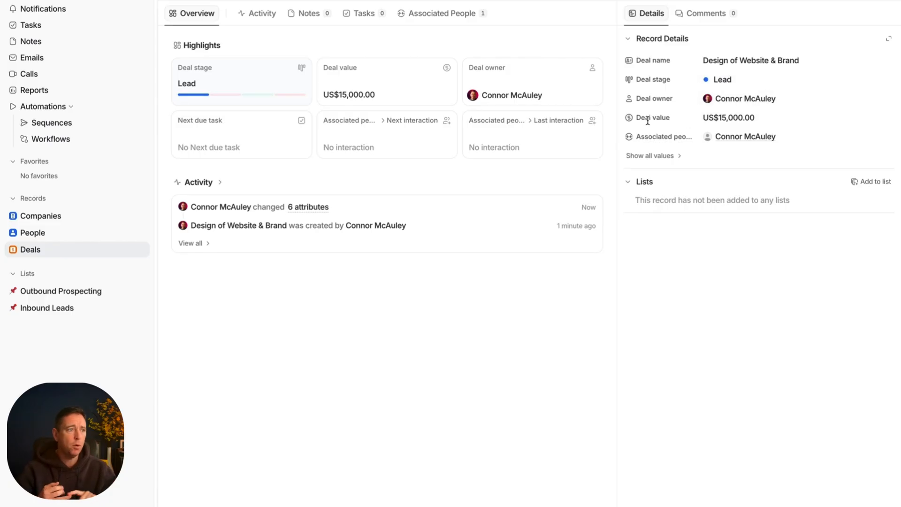
left_click(315, 23)
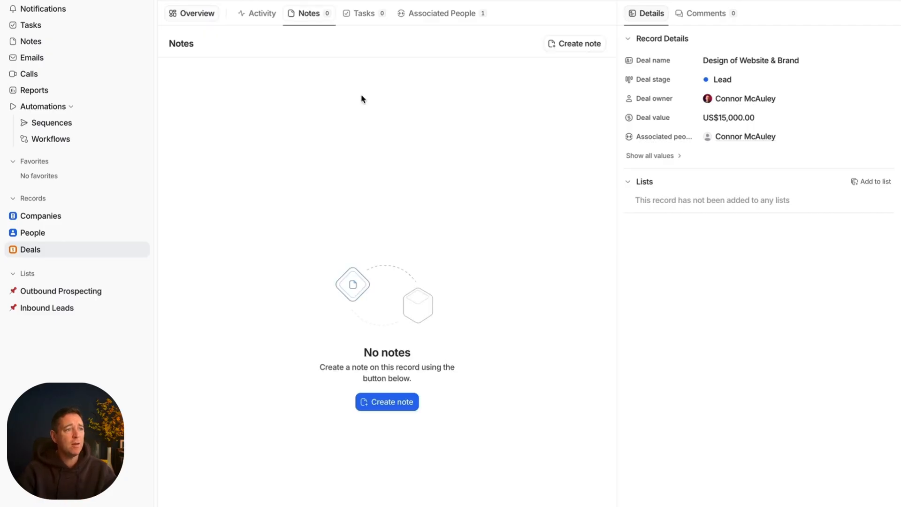
left_click(397, 403)
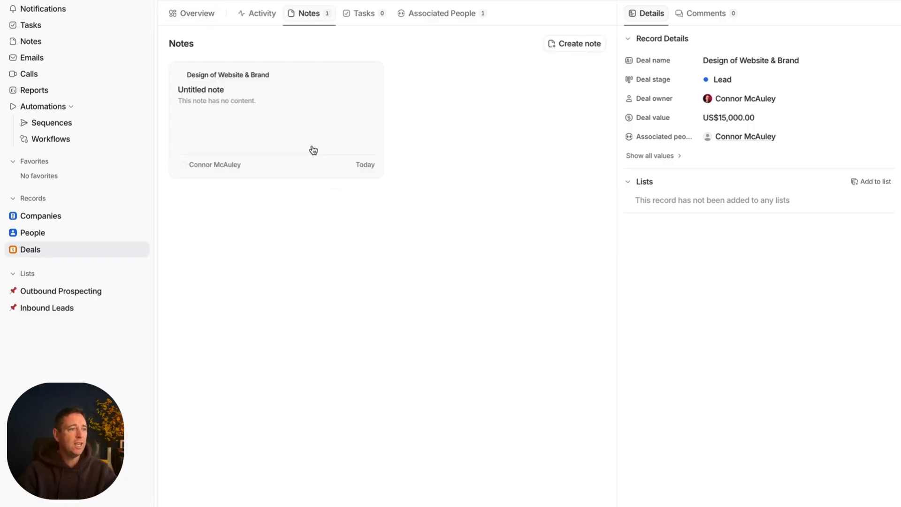
Step: Title the deal's untitled note "Proposal Details" and close the note
left_click(308, 136)
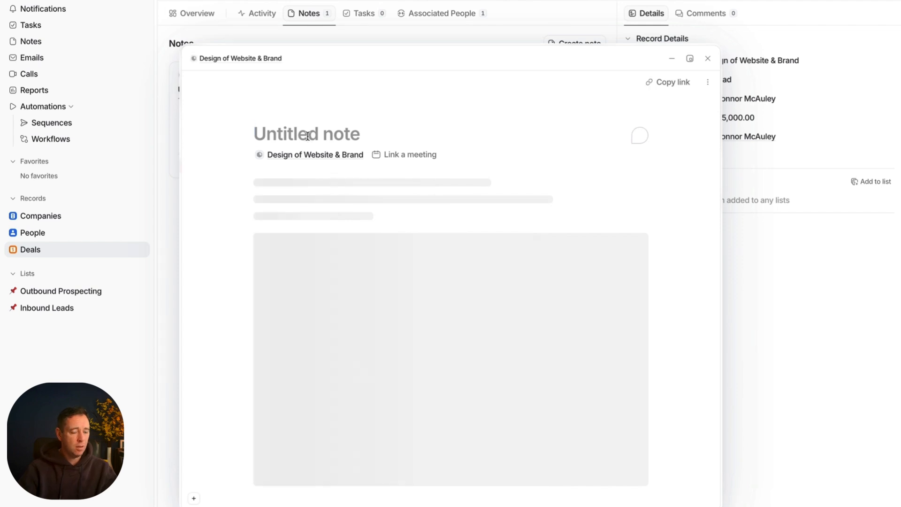
type("Proposal ")
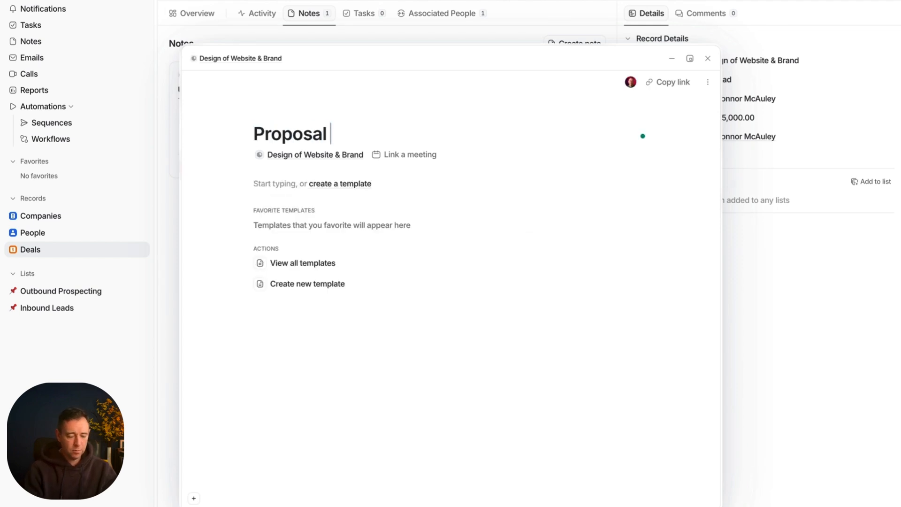
type("Deatils")
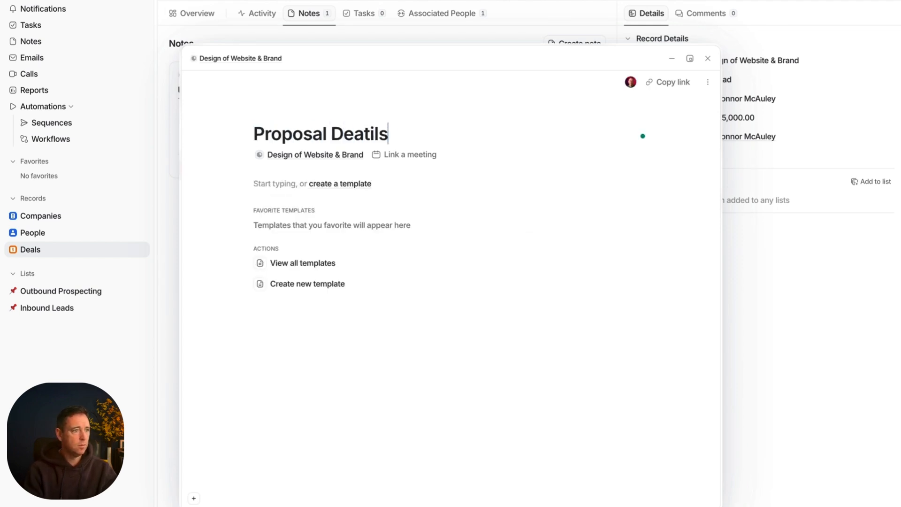
key("BackSpace")
key("BackSpace")
key("BackSpace")
key("BackSpace")
key("BackSpace")
type("tail")
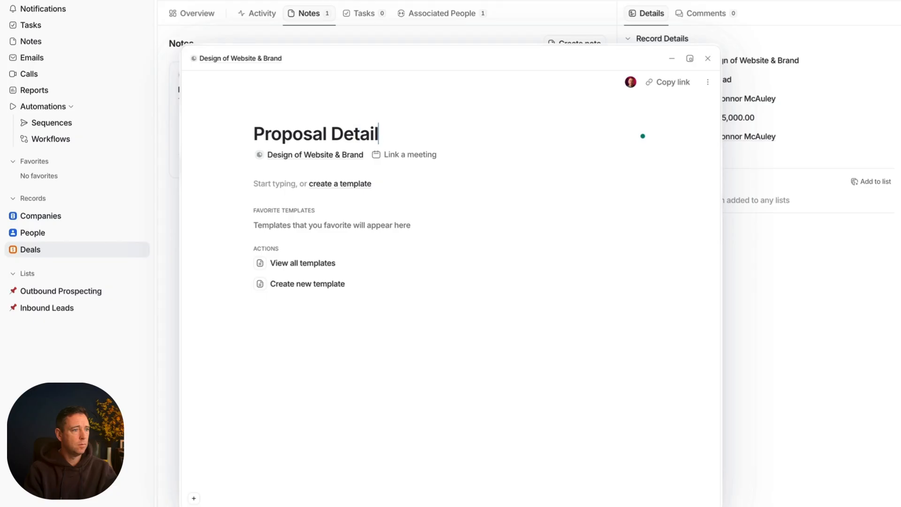
type("s")
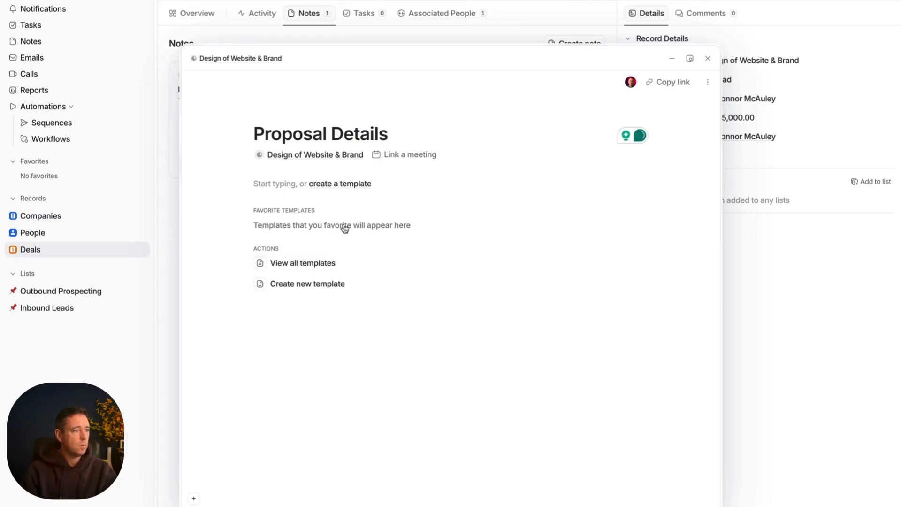
key("Escape")
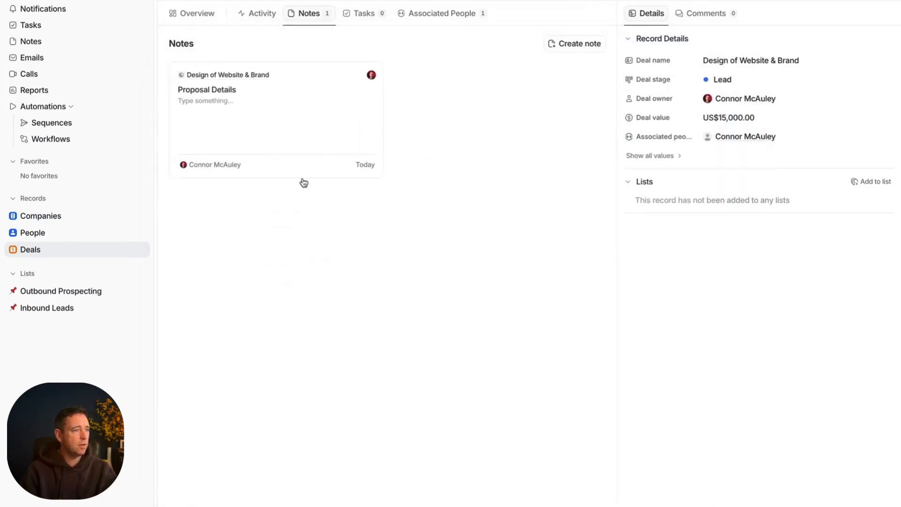
left_click(243, 100)
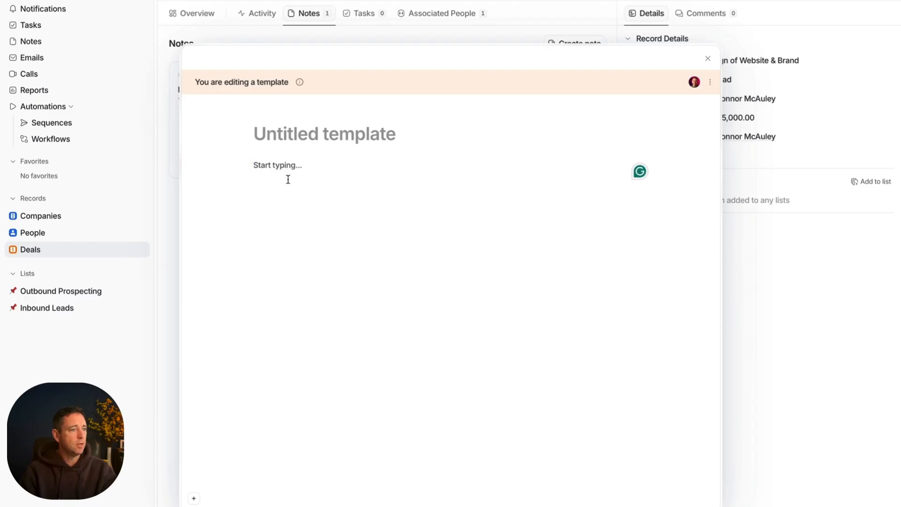
left_click(708, 58)
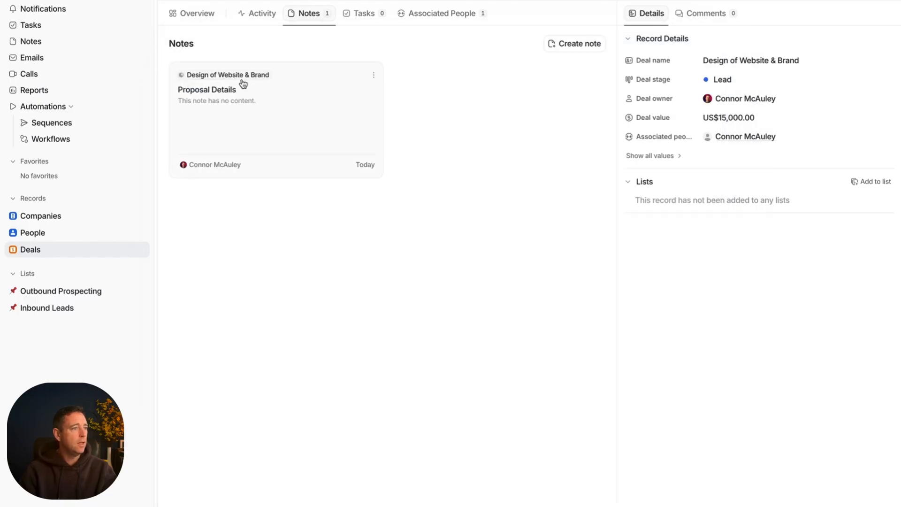
left_click(245, 76)
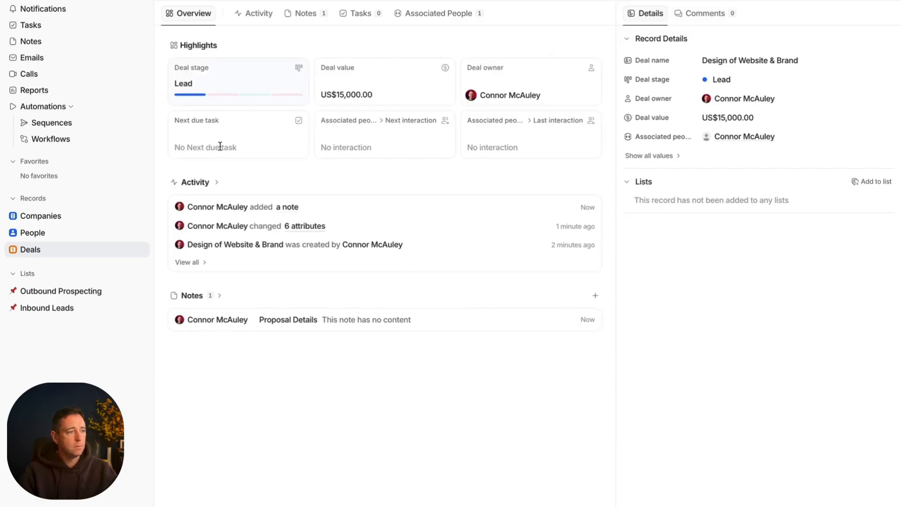
Step: Write "Link to betterproposal or pitch.io" in the body of the Proposal Details note and close it
left_click(536, 320)
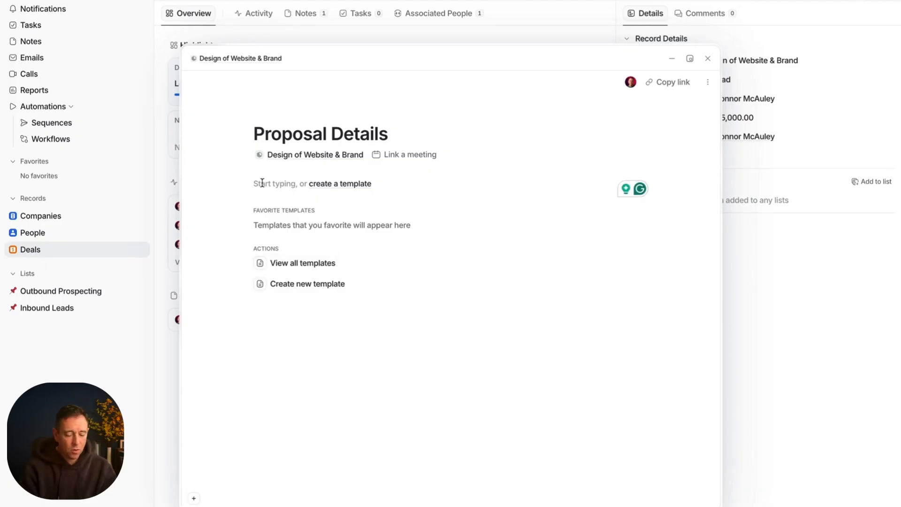
type("Link to betterproposal")
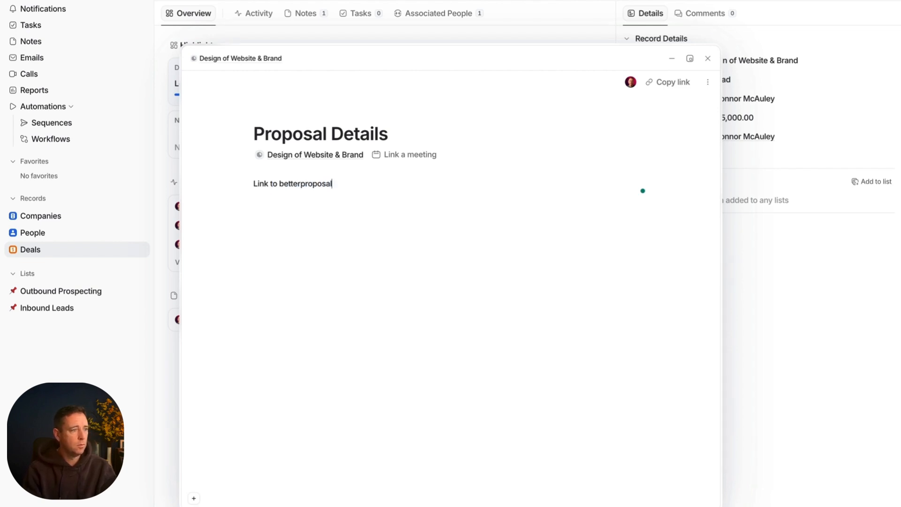
type(" or pi")
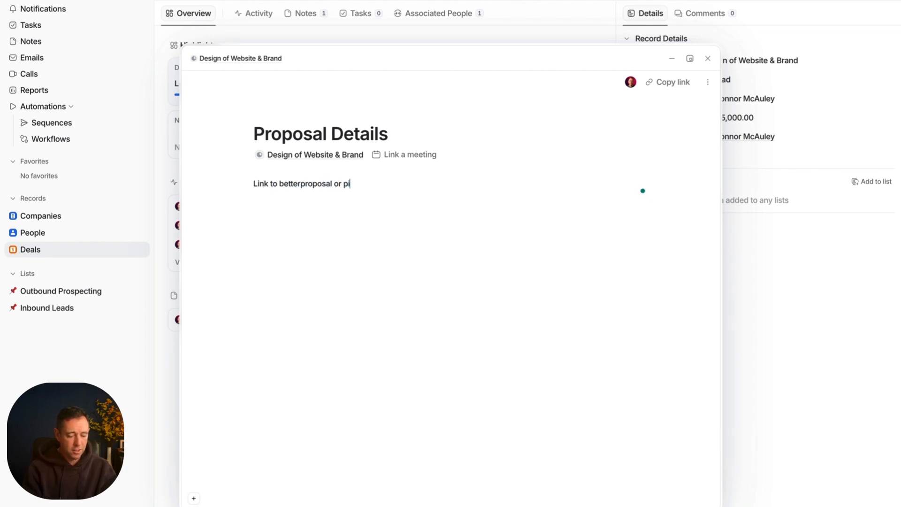
type("tch.")
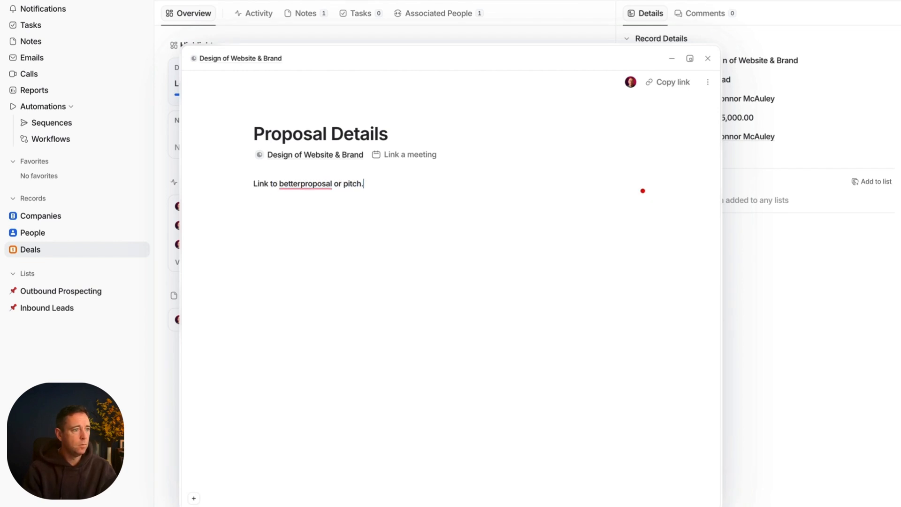
type("io")
key("Return")
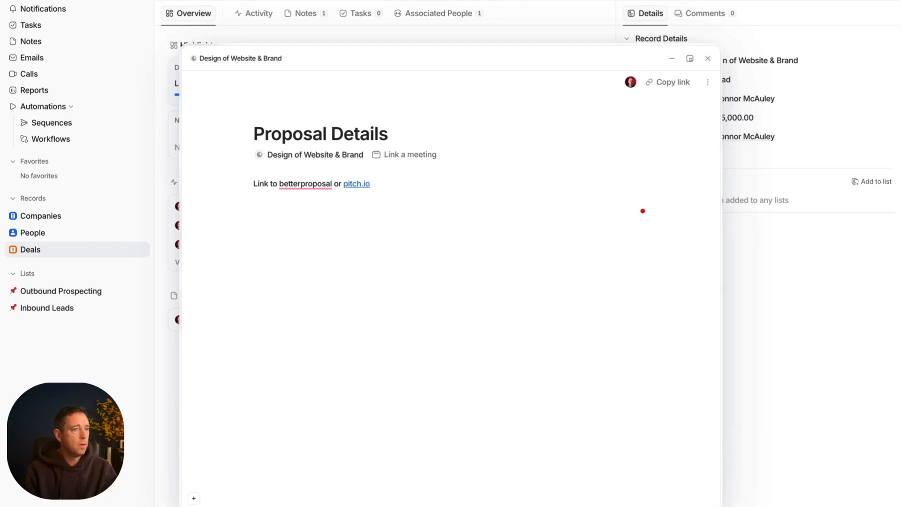
left_click(707, 58)
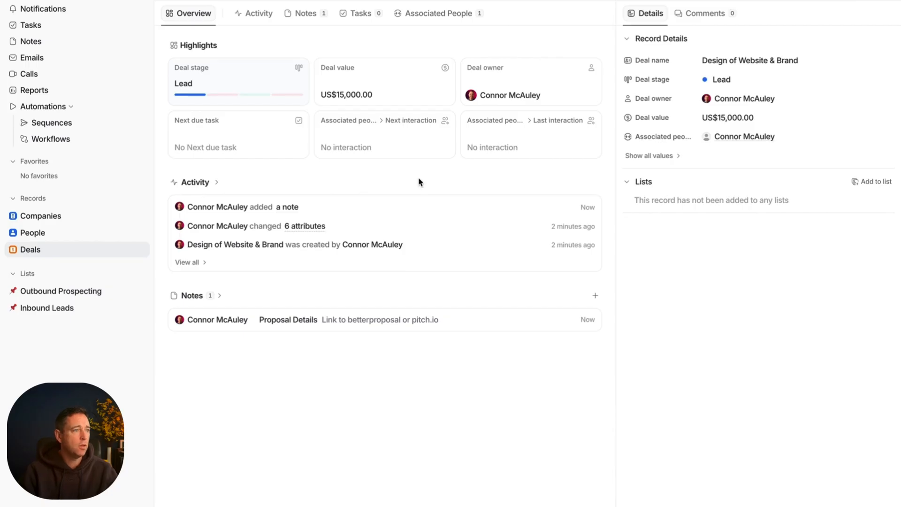
Step: Examine the deal's activity and, back on the Deals board, the list of saved views and the Pipeline view's options
left_click(249, 15)
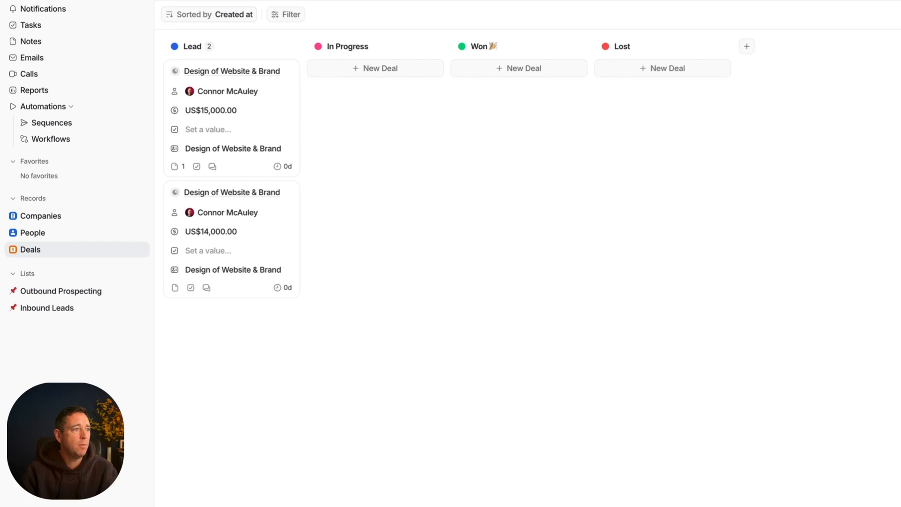
left_click(193, 0)
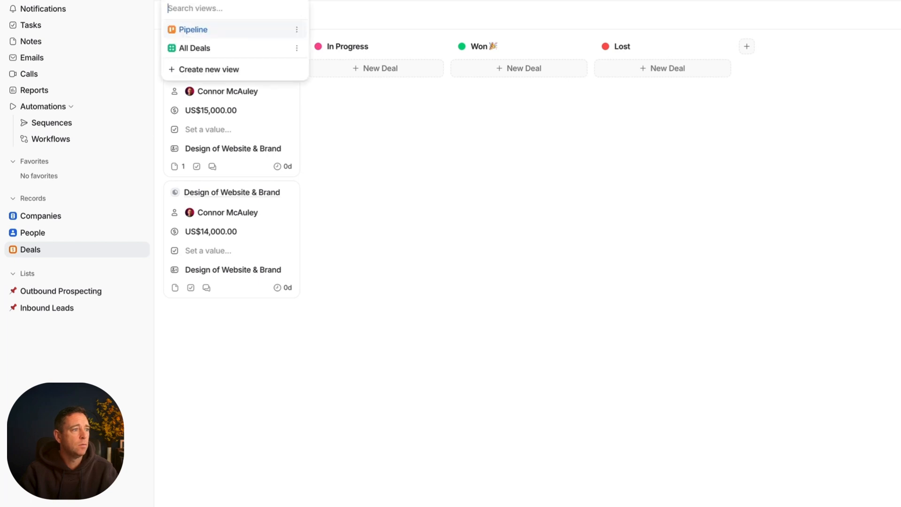
left_click(388, 10)
left_click(192, 1)
left_click(296, 30)
left_click(431, 27)
Step: Add a new stage named "Proposal Presentation" to the Deals board
left_click(745, 49)
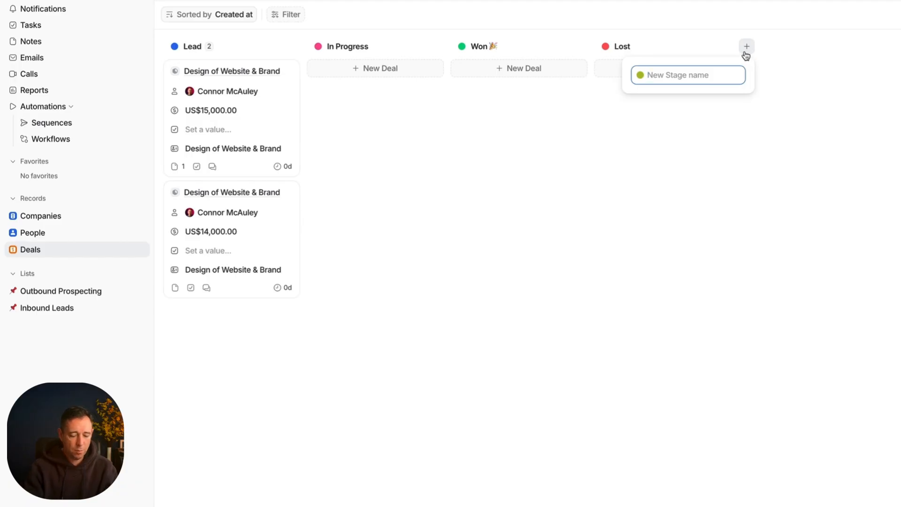
type("Proposal Pres")
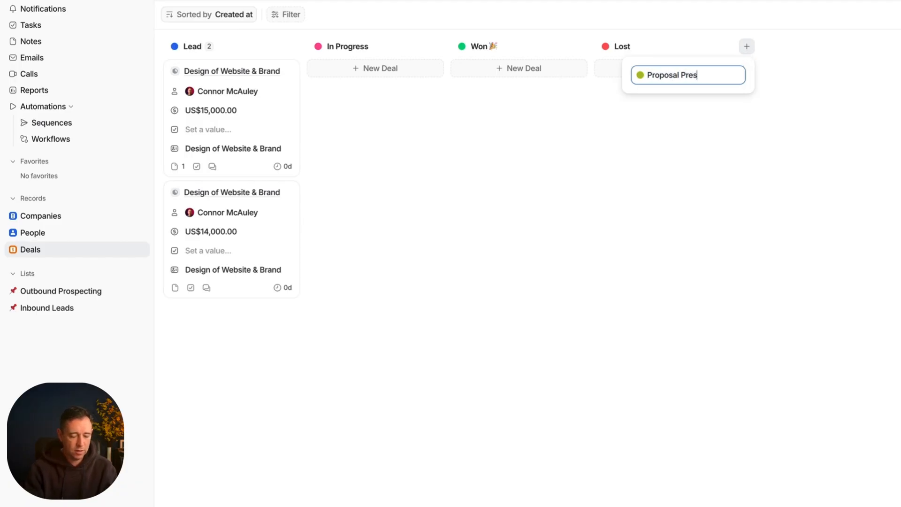
type("entation")
key("Return")
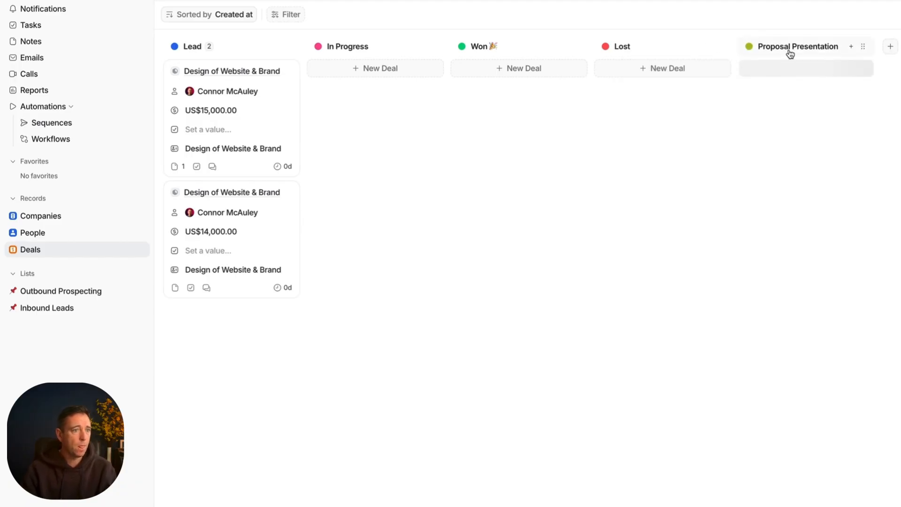
Step: Reorder the board so the Proposal Presentation stage sits between Lead and In Progress
left_click_drag(791, 47, 332, 48)
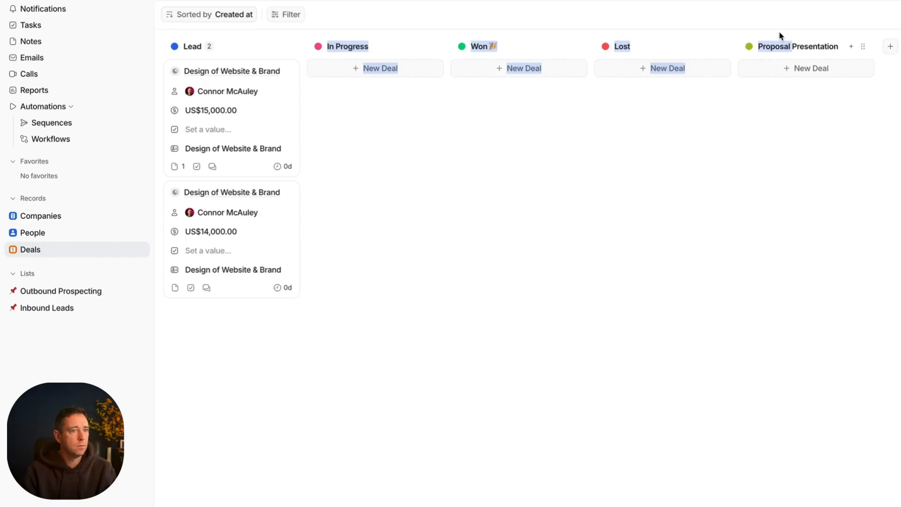
left_click(820, 43)
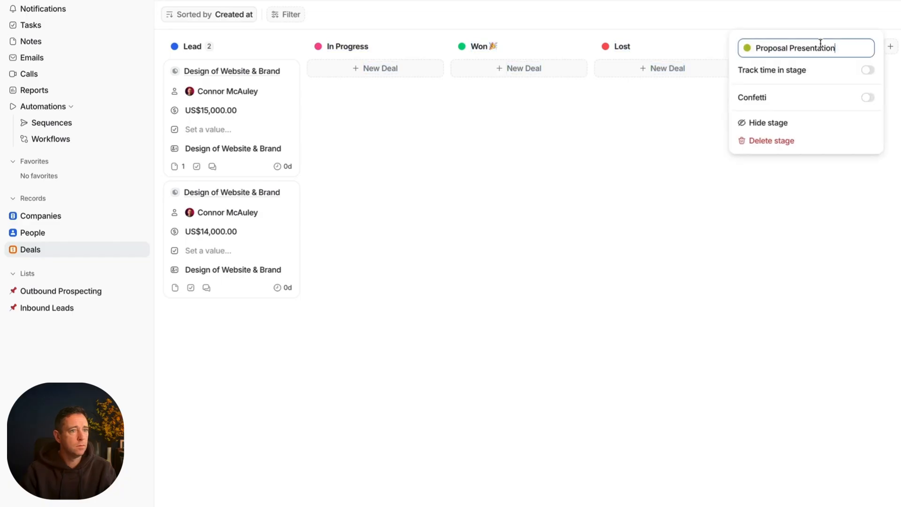
left_click(859, 16)
left_click_drag(863, 48, 410, 68)
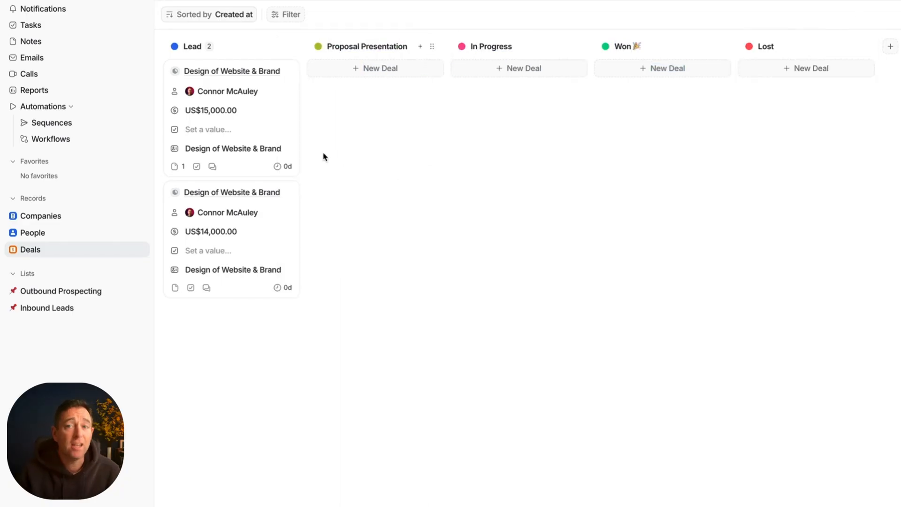
Step: Check the US$15,000 deal's record and move the deal from Lead to the Proposal Presentation stage
left_click(287, 71)
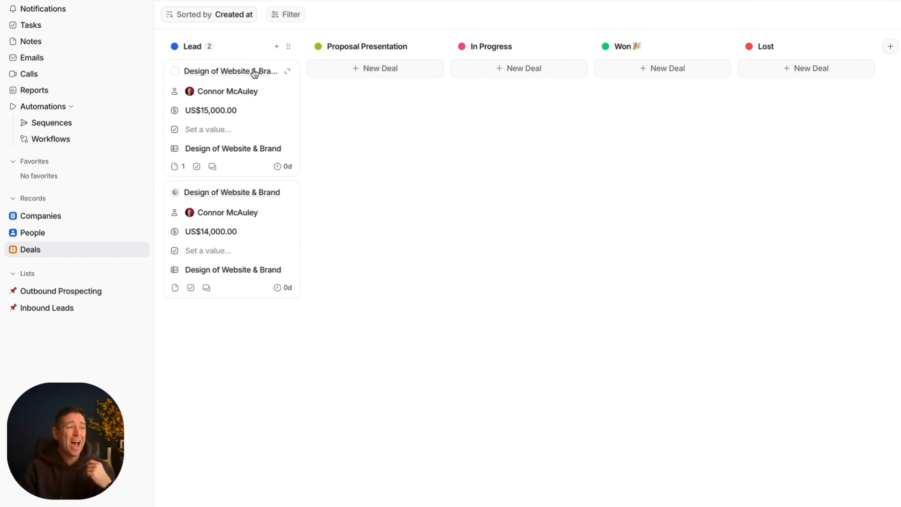
mouse_move(254, 73)
left_mouse_down()
mouse_move(328, 72)
mouse_move(353, 85)
mouse_move(367, 111)
mouse_move(263, 98)
mouse_move(237, 71)
left_mouse_up()
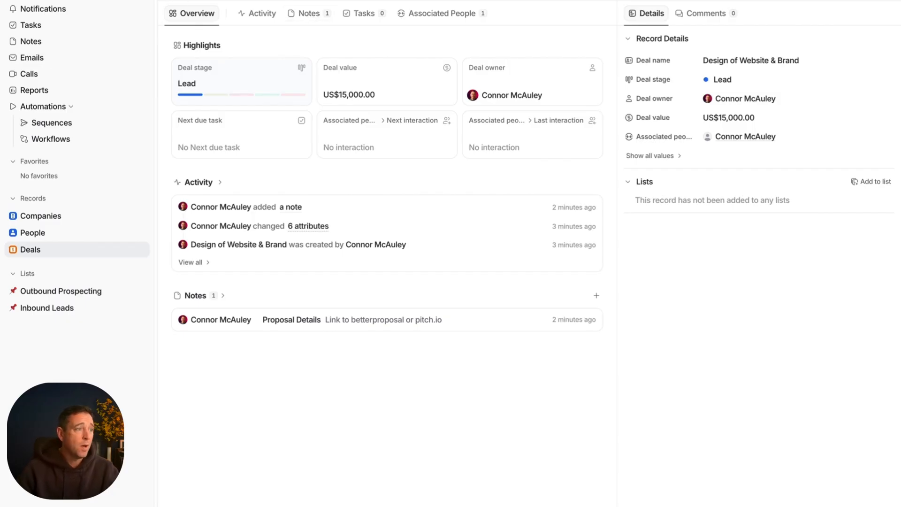
left_click(167, 1)
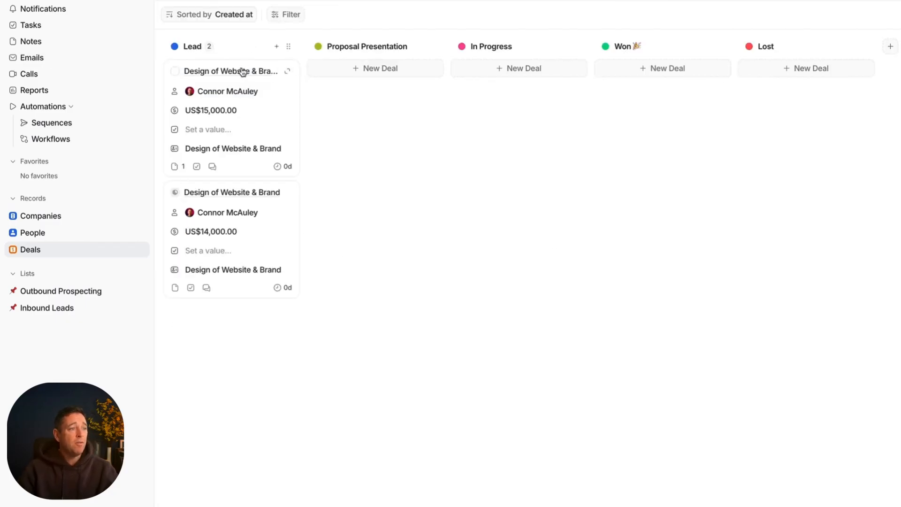
left_click_drag(240, 75, 374, 105)
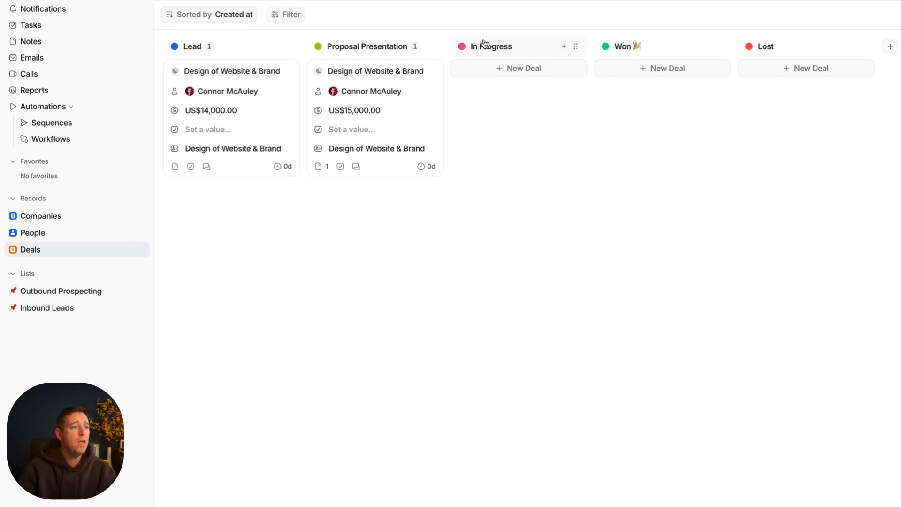
Step: Rename the In Progress stage on the Deals board as "Follow Up to Proposal"
left_click(511, 47)
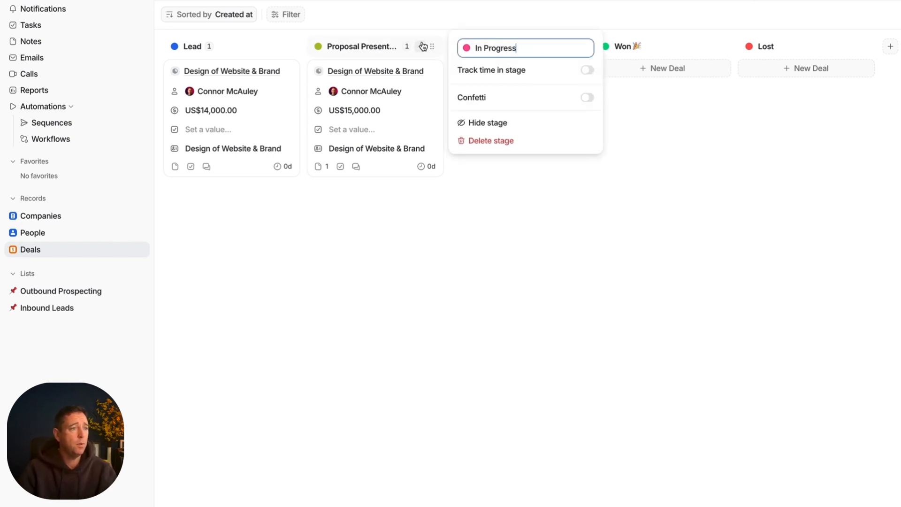
key("ctrl+a")
type("Follow")
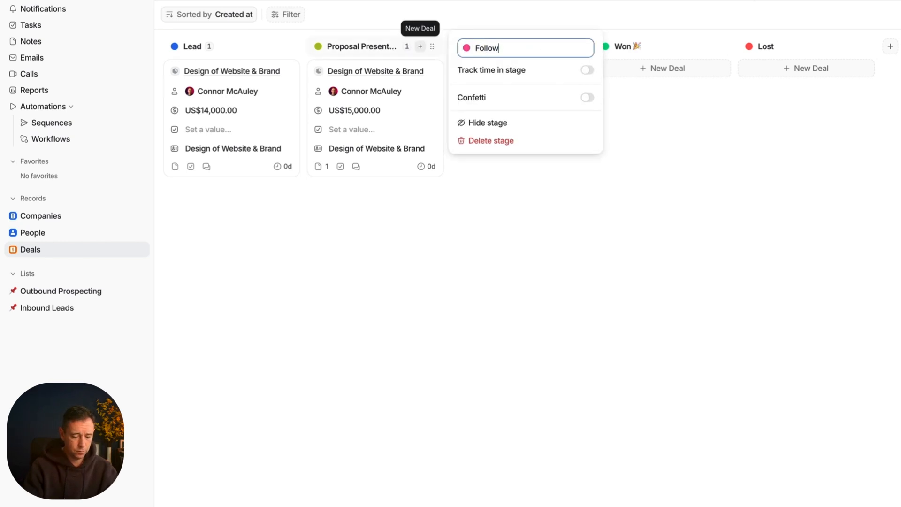
type(" Up to Proposal")
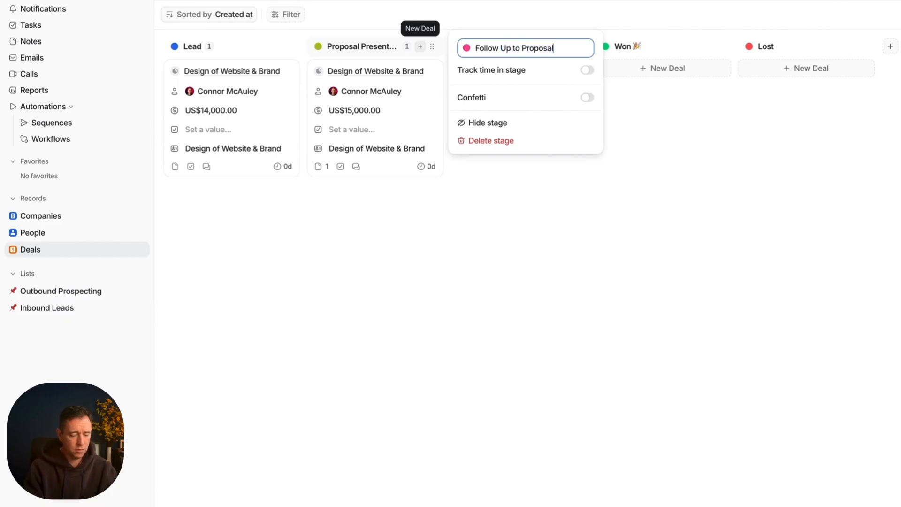
left_click(587, 159)
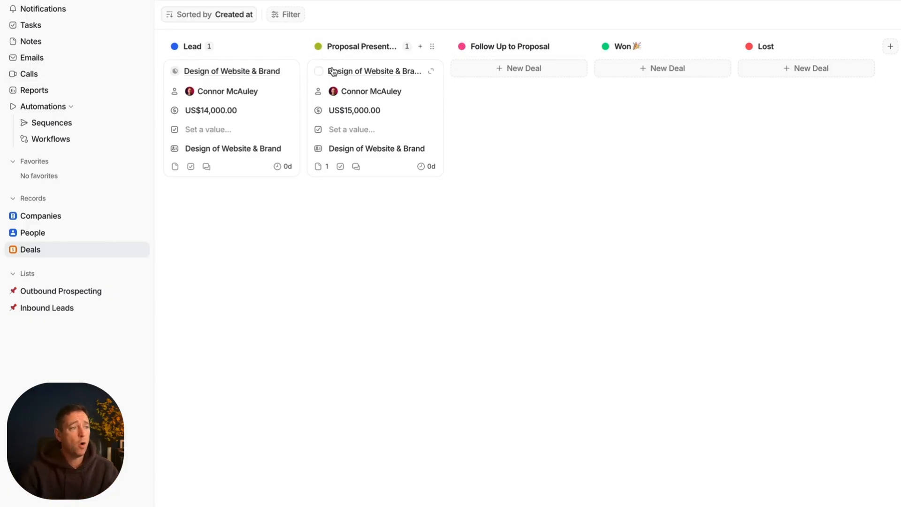
Step: Move the US$15,000 deal from Proposal Presentation to Follow Up to Proposal, and from there to Lost
left_click_drag(350, 73, 501, 98)
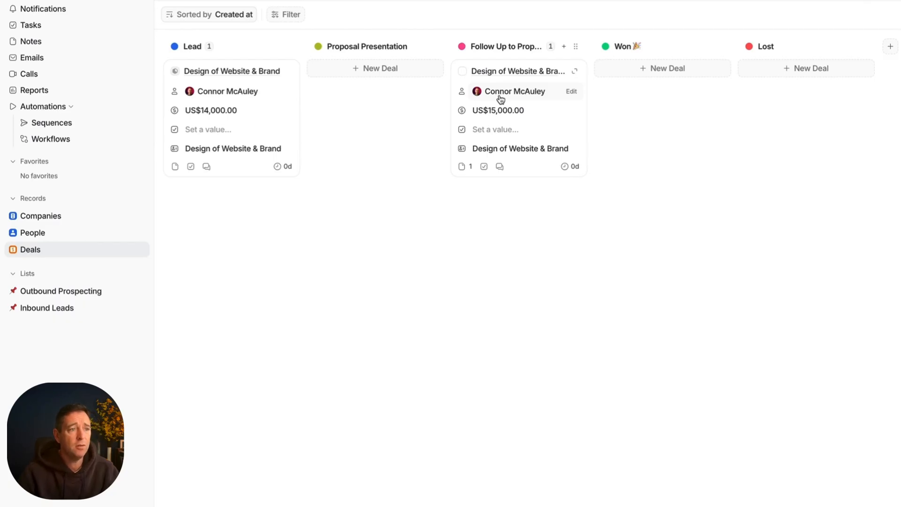
left_click_drag(527, 72, 786, 110)
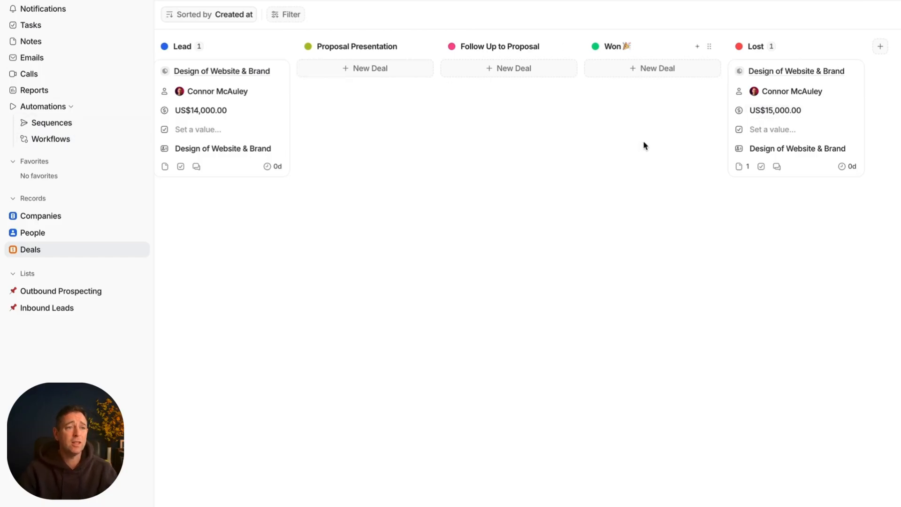
Step: Review the US$15,000 deal's record and move the deal from Lost to the Won stage on the board
left_click(810, 73)
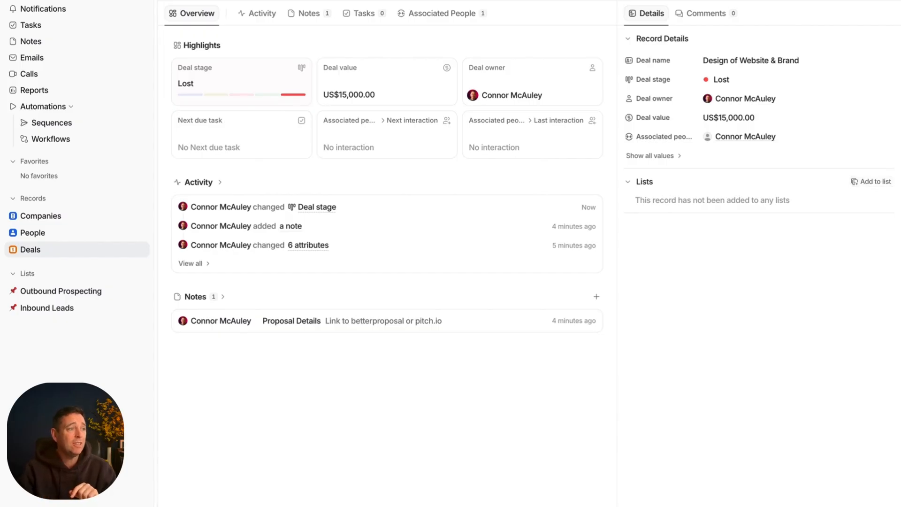
key("Escape")
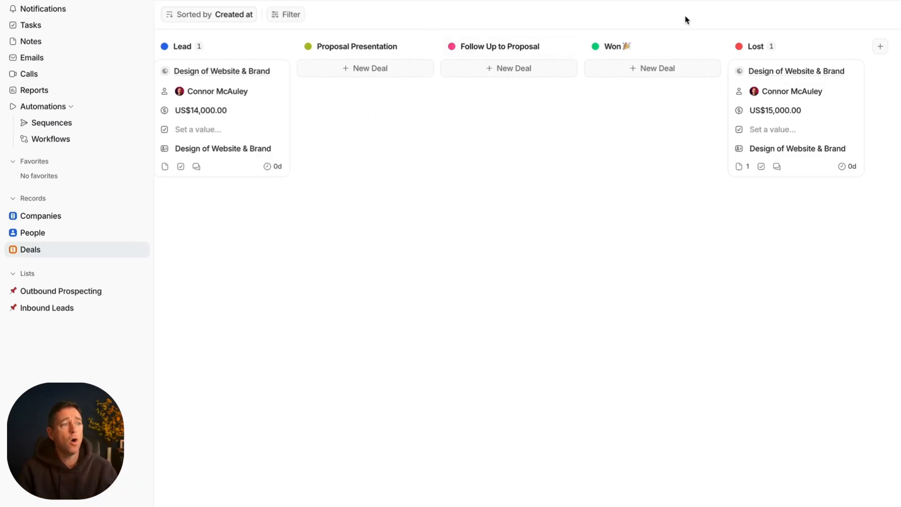
left_click_drag(790, 74, 657, 77)
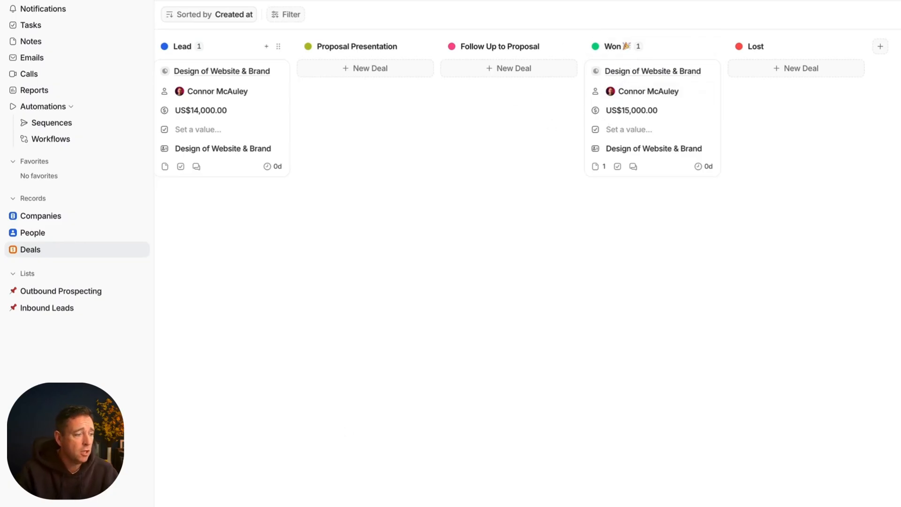
Step: Choose a Sum calculation for the Lead stage on the Deals board
left_click(222, 506)
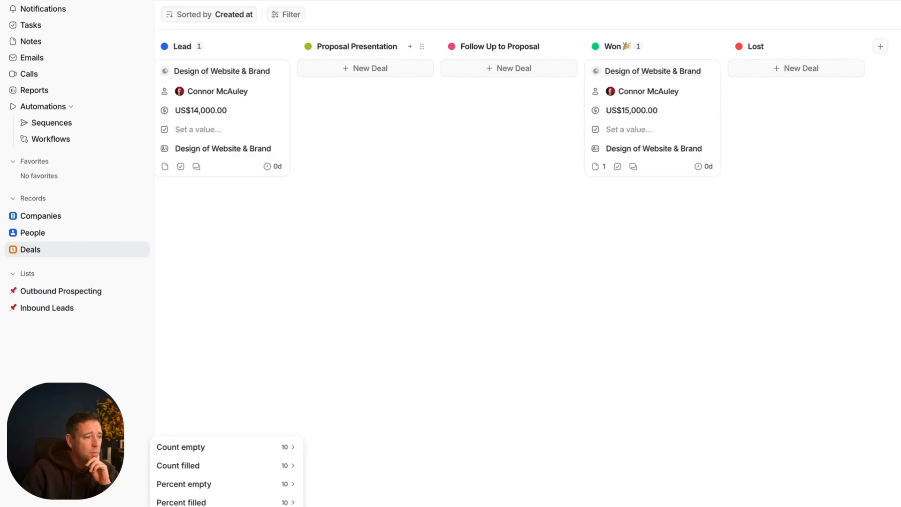
left_click(225, 505)
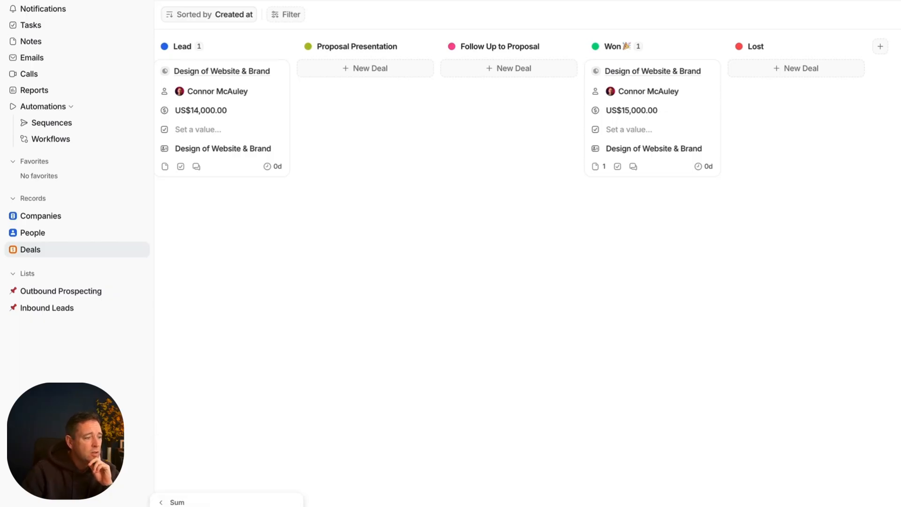
left_click(225, 506)
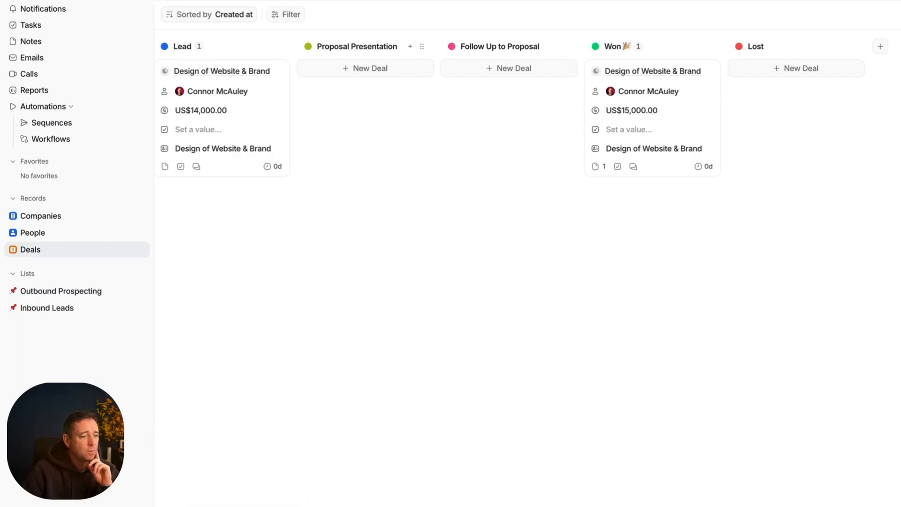
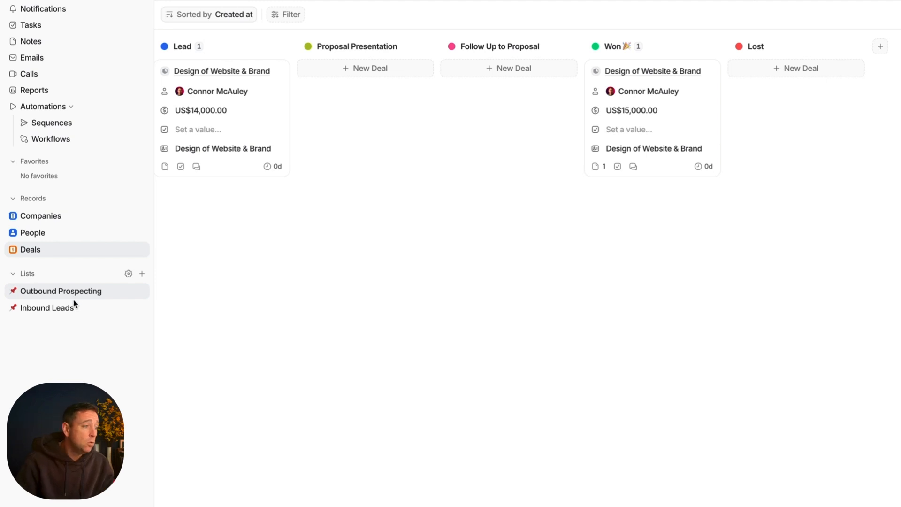
Step: Rename the Qualification stage of the Outbound Prospecting list as "Add Contact on Linkedin"
left_click(74, 308)
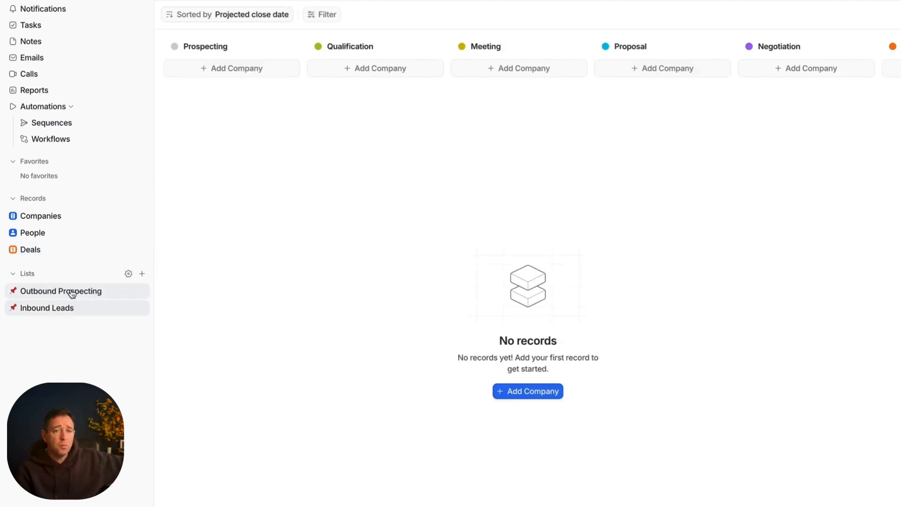
left_click(71, 293)
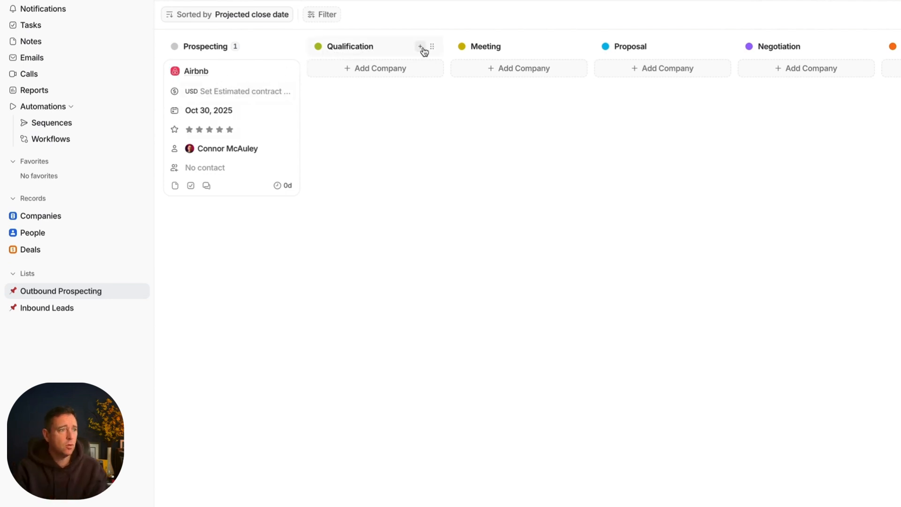
left_click(364, 46)
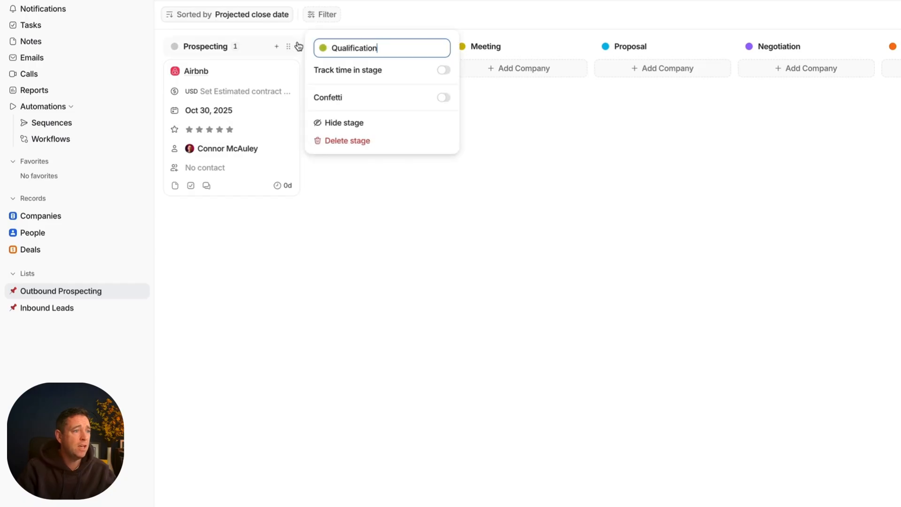
key("ctrl+a")
type("Ad")
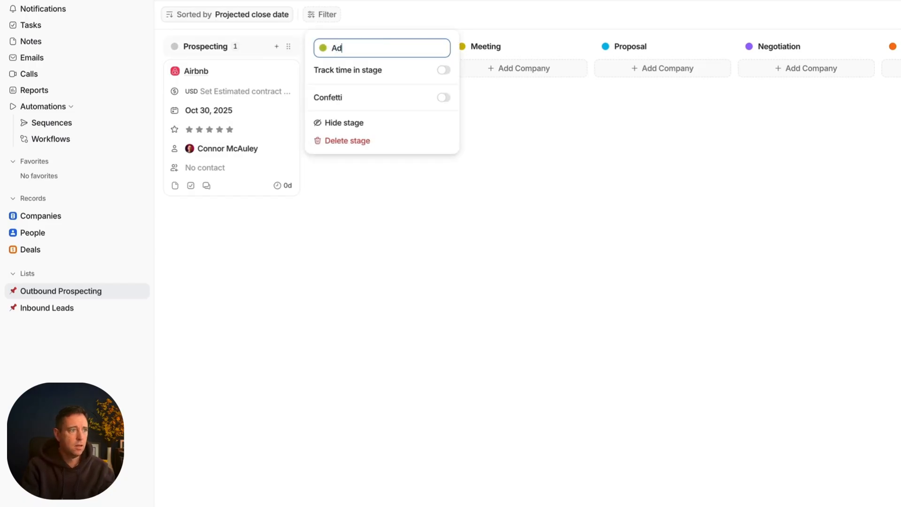
type("d Contac")
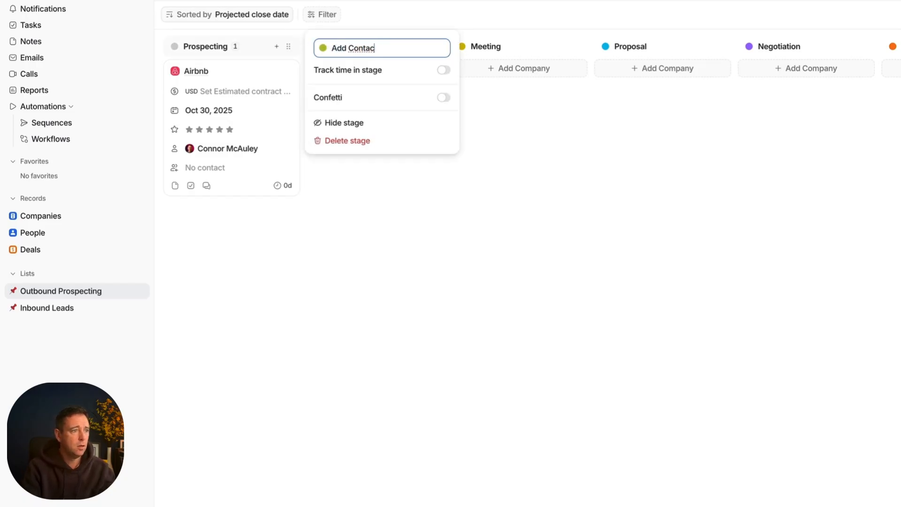
type("t on")
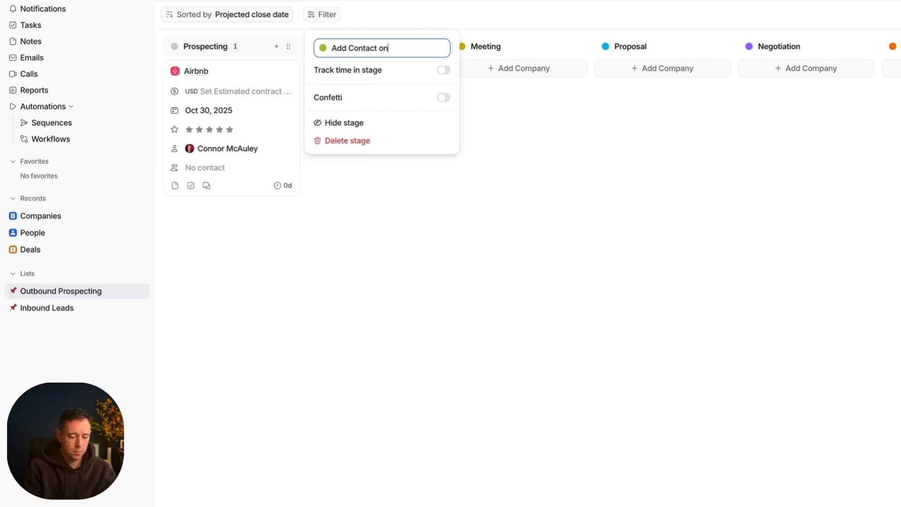
type(" Linkedin")
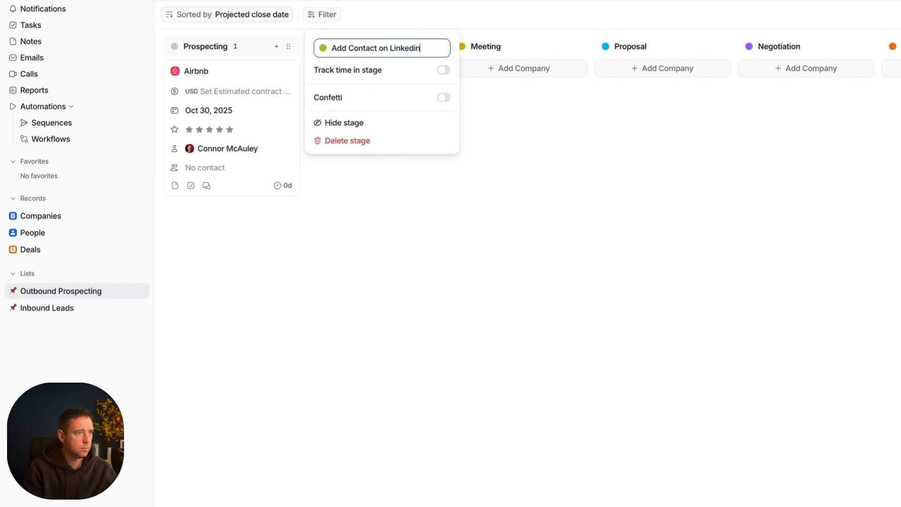
left_click(356, 172)
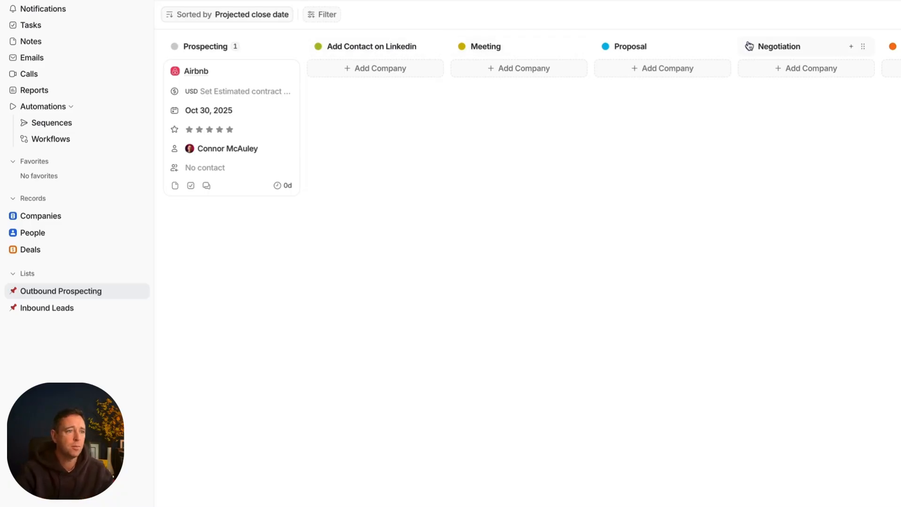
Step: Look through all the pipeline stages of the Outbound Prospecting list, from Prospecting to Lost
scroll(827, 54, "right", 5)
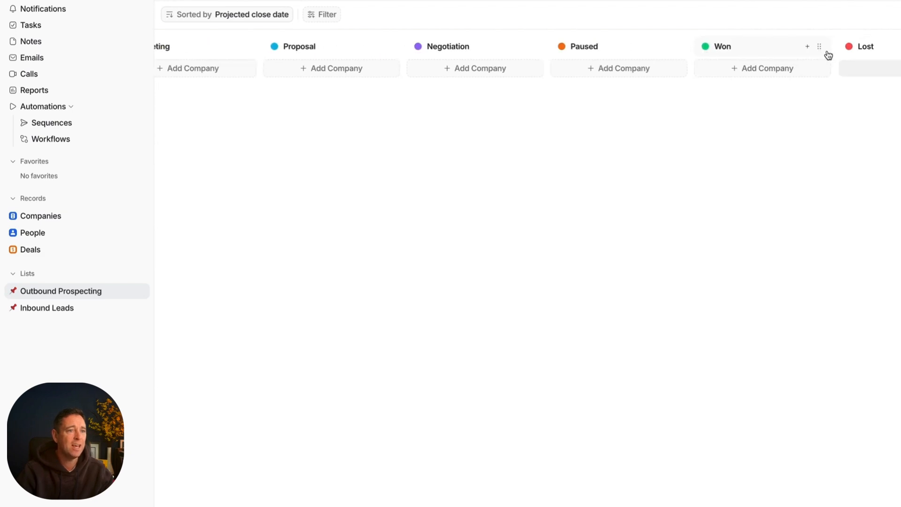
scroll(827, 54, "right", 2)
scroll(819, 57, "left", 4)
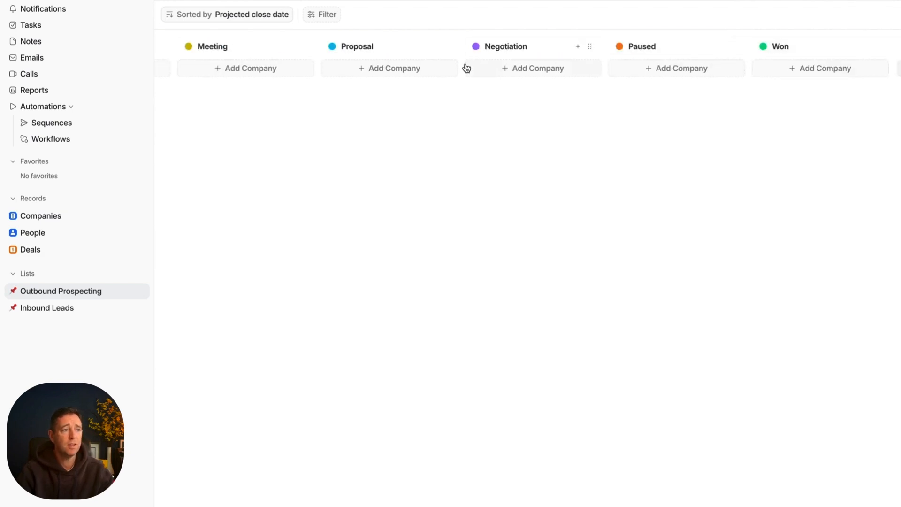
scroll(358, 66, "left", 4)
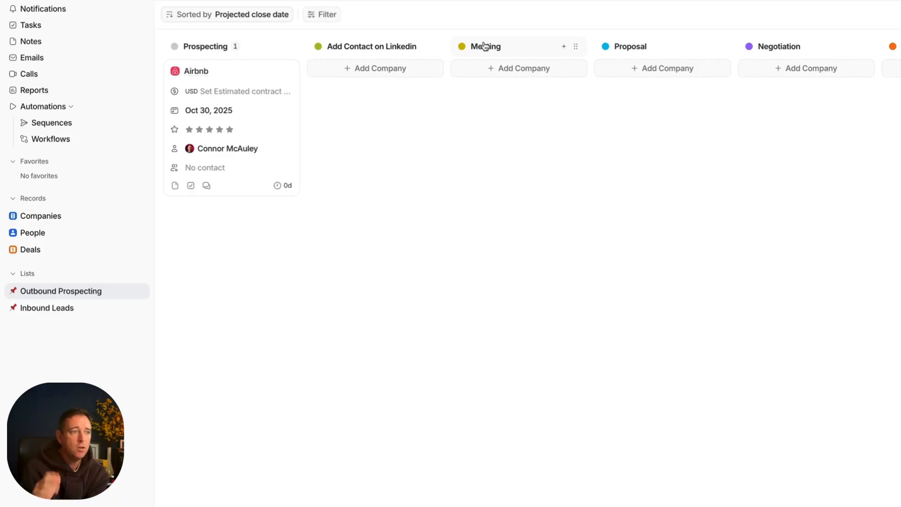
scroll(267, 52, "right", 3)
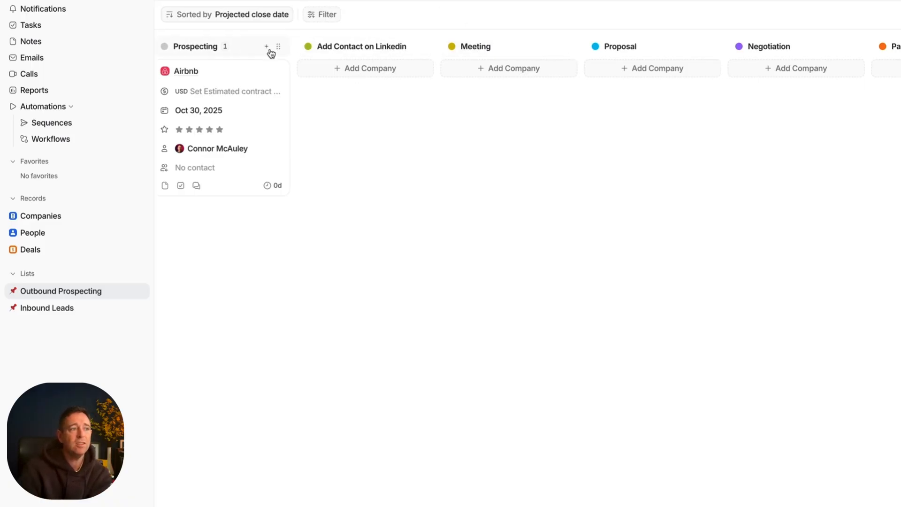
scroll(271, 52, "right", 2)
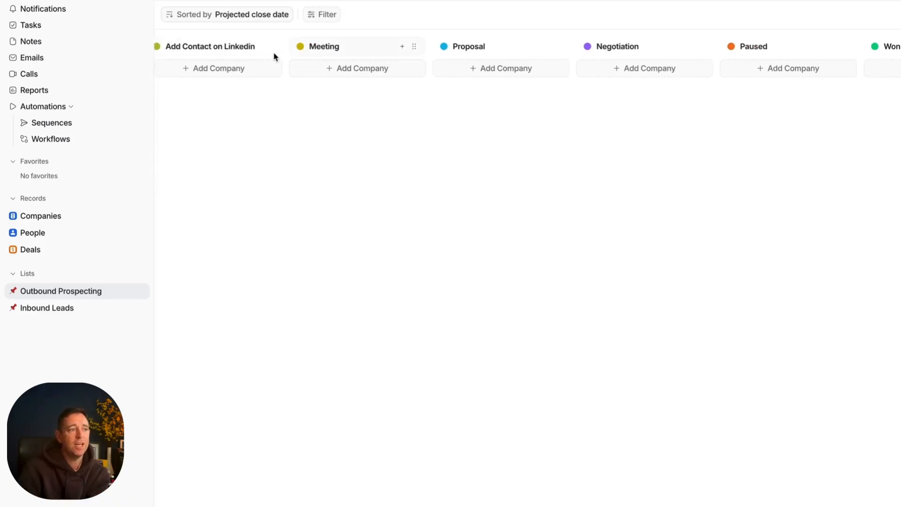
scroll(248, 70, "left", 4)
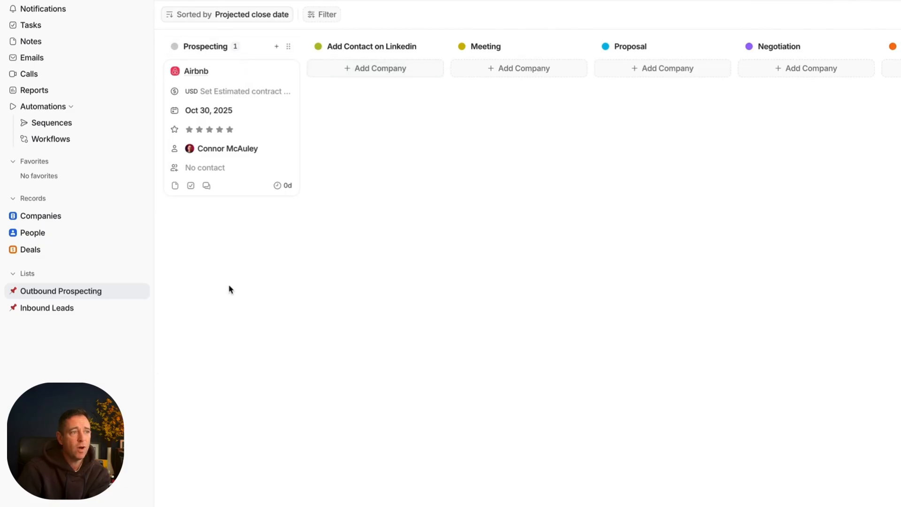
scroll(349, 134, "right", 2)
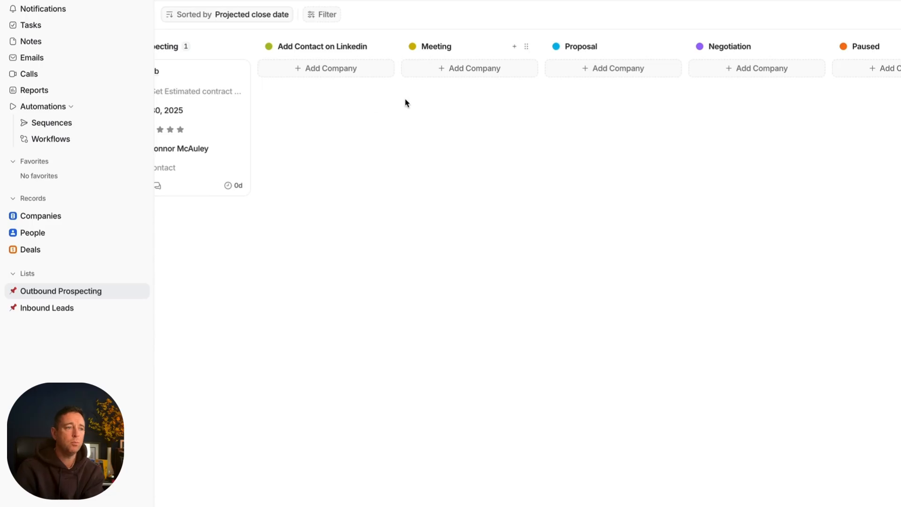
scroll(543, 93, "right", 3)
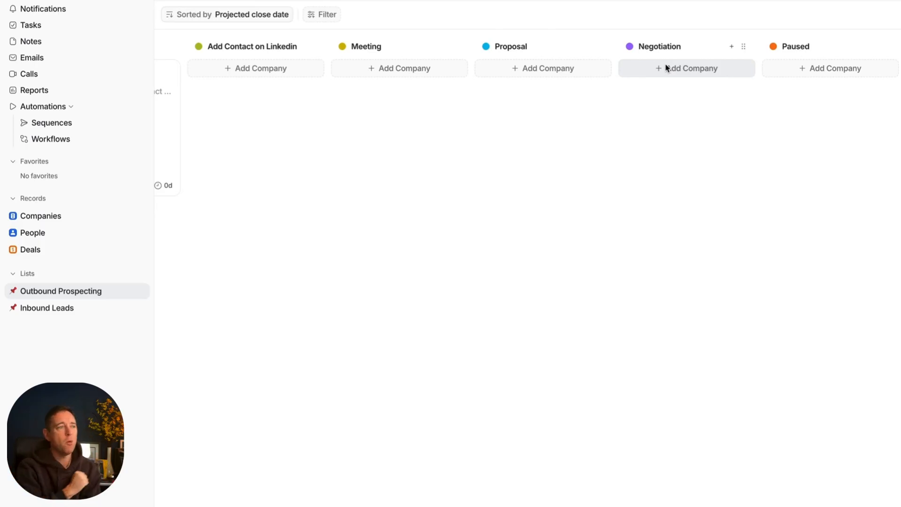
scroll(666, 68, "right", 4)
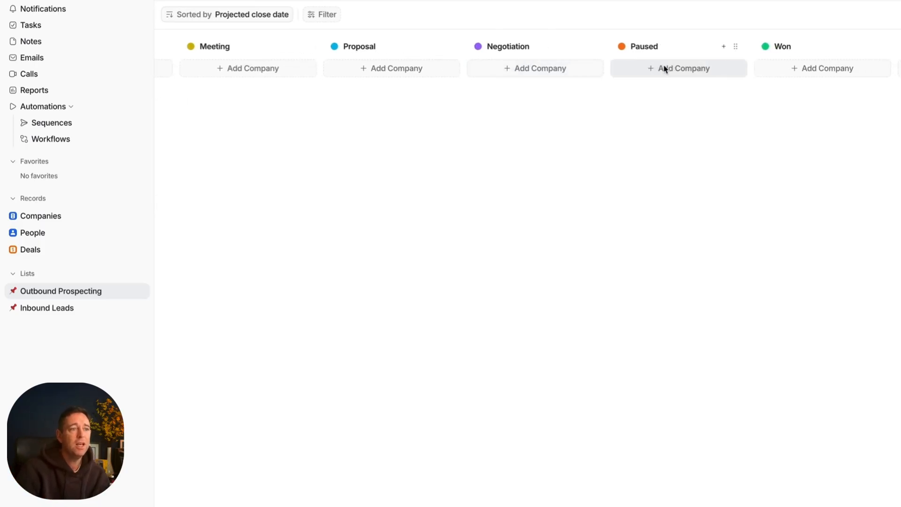
scroll(609, 72, "right", 3)
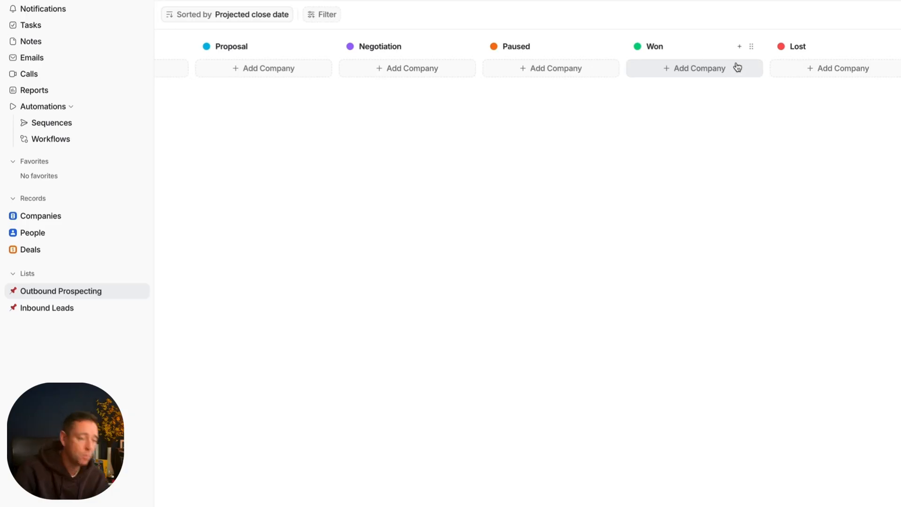
scroll(738, 66, "left", 8)
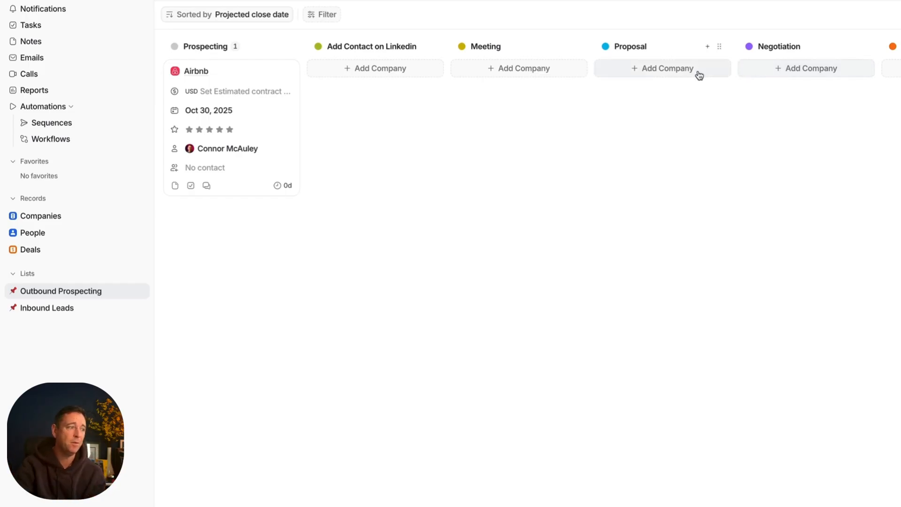
Step: Rename the Prospecting stage of the Inbound Leads list as "Inbound Lead"
left_click(91, 308)
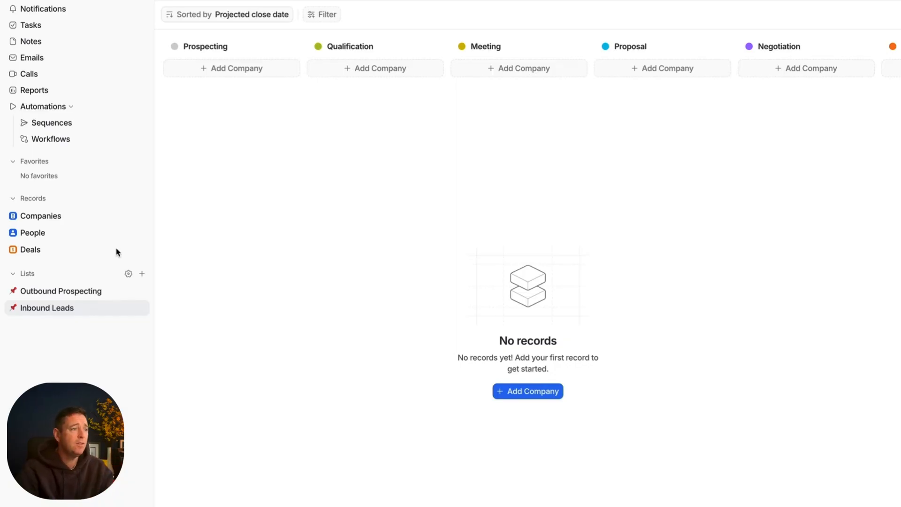
left_click(235, 48)
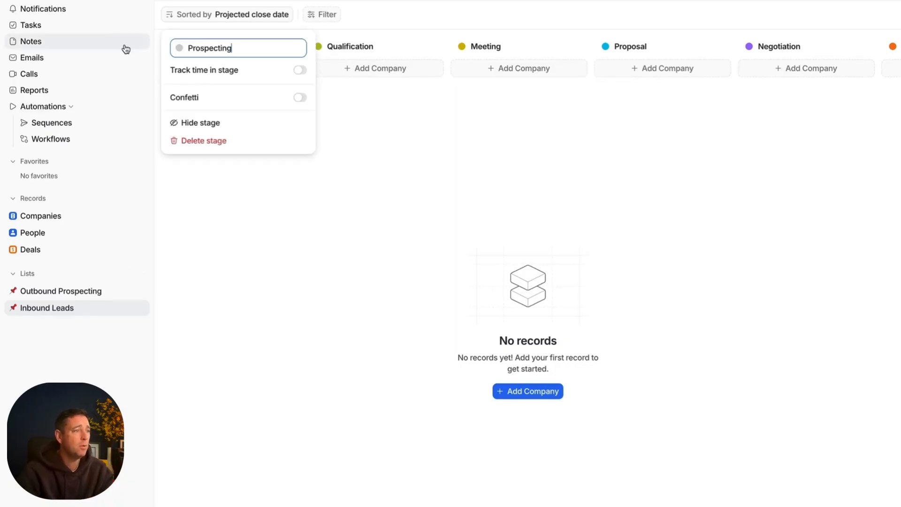
key("ctrl+a")
key("BackSpace")
type("Inbound Lead")
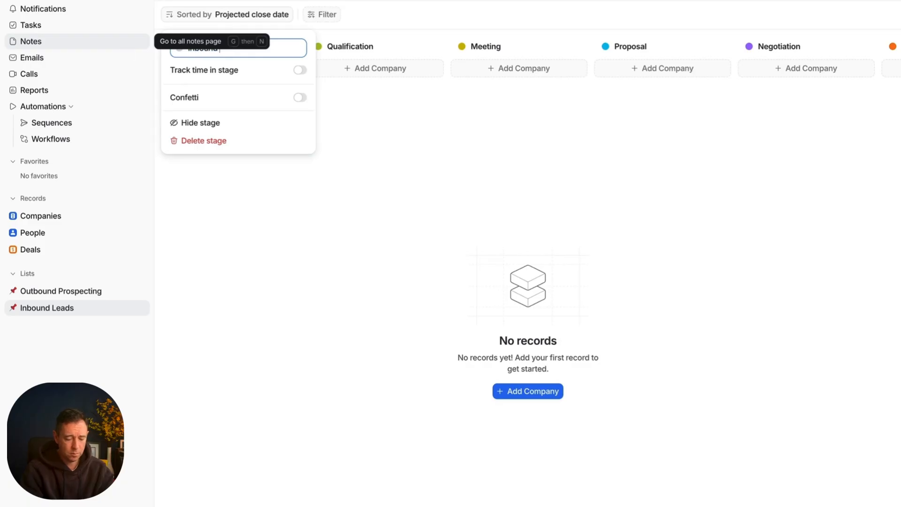
left_click(257, 259)
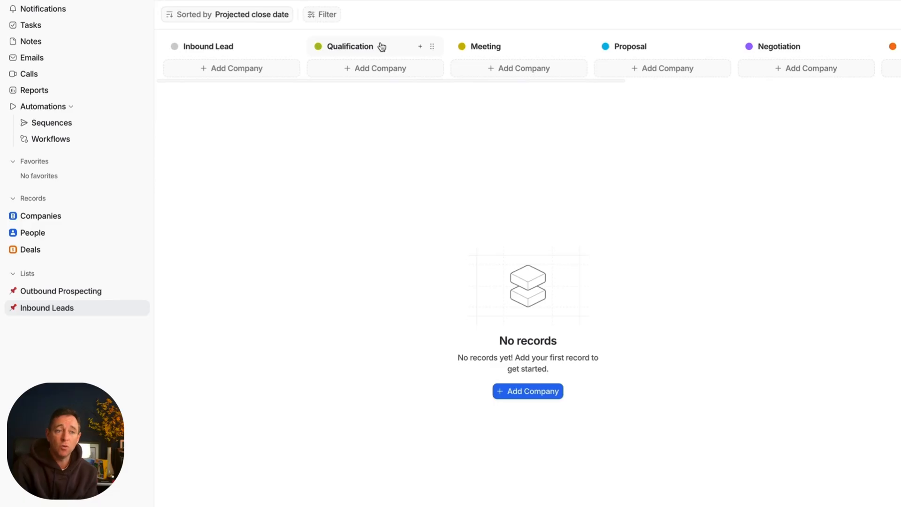
Step: Look through the Inbound Leads stages that follow Inbound Lead, from Qualification to Won
scroll(384, 45, "right", 2)
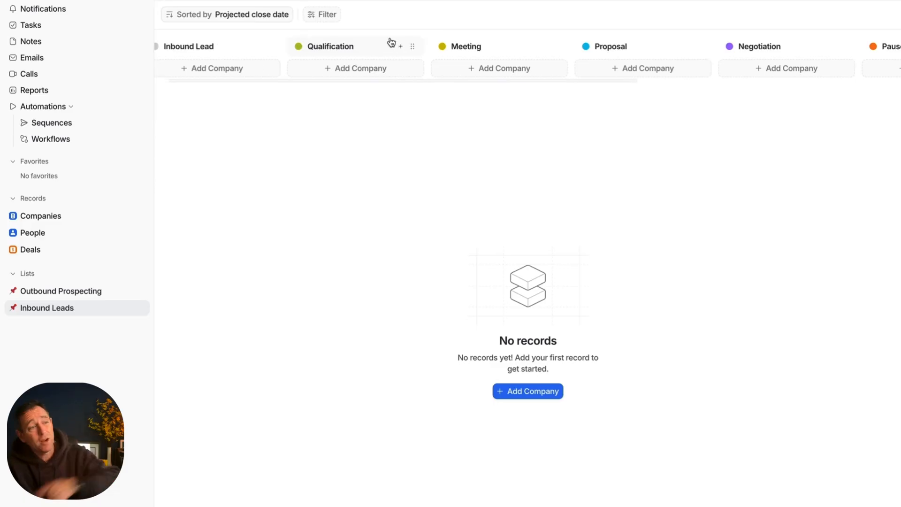
scroll(481, 60, "right", 4)
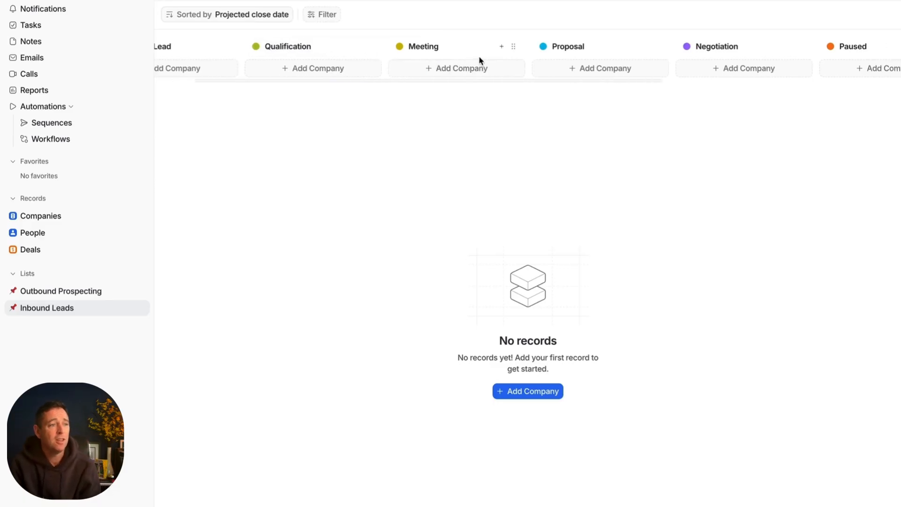
scroll(478, 60, "right", 5)
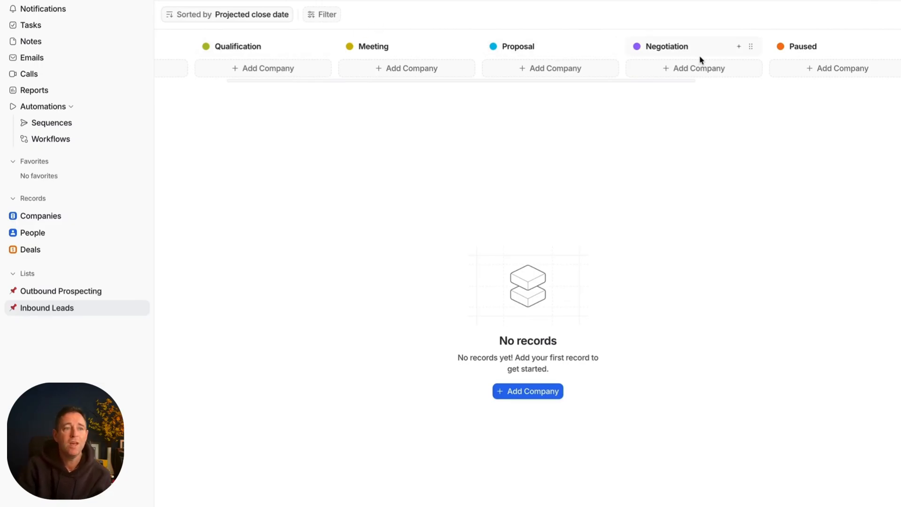
scroll(699, 60, "right", 3)
scroll(699, 60, "right", 1)
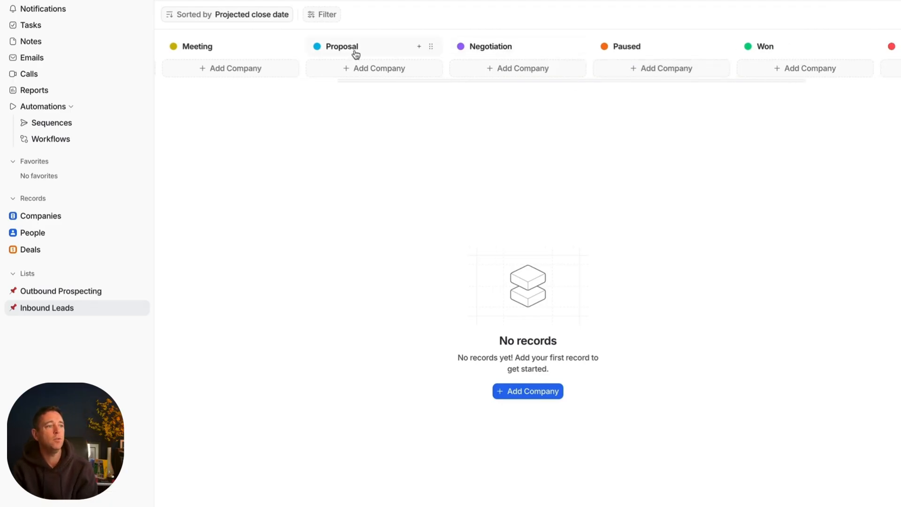
Step: Compare the Deals board's stages with those of the Inbound Leads and Outbound Prospecting lists, ending on the Deals board
left_click(56, 249)
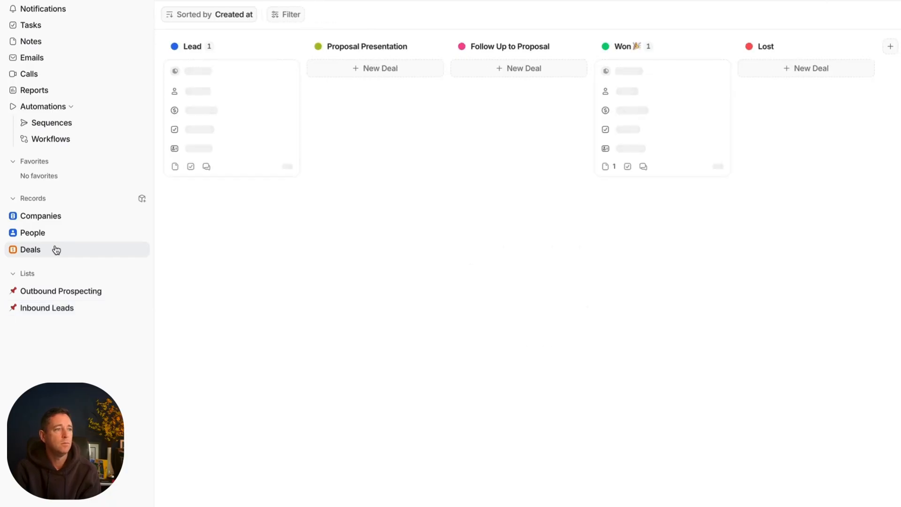
left_click(61, 309)
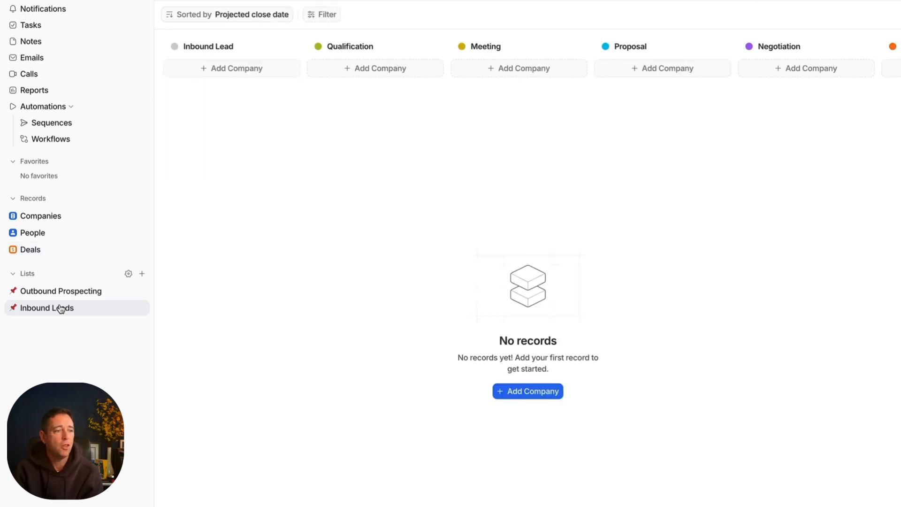
left_click(61, 291)
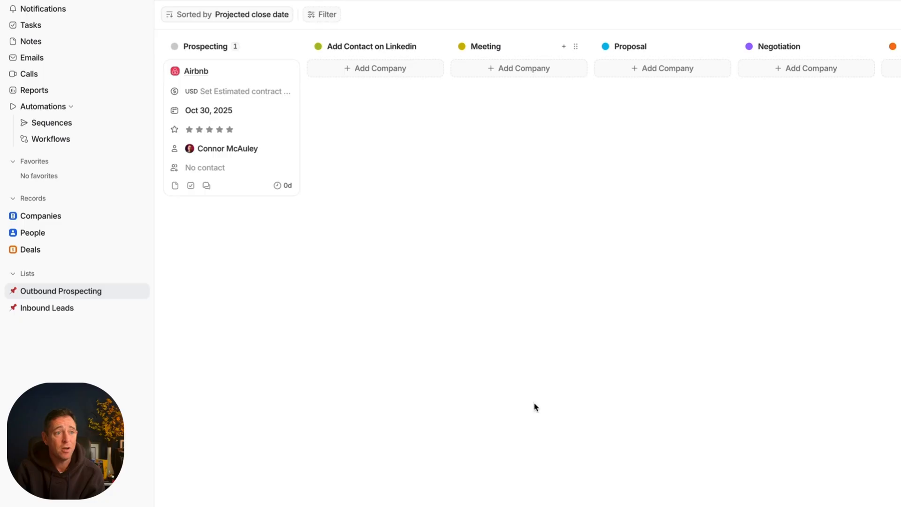
left_click(55, 254)
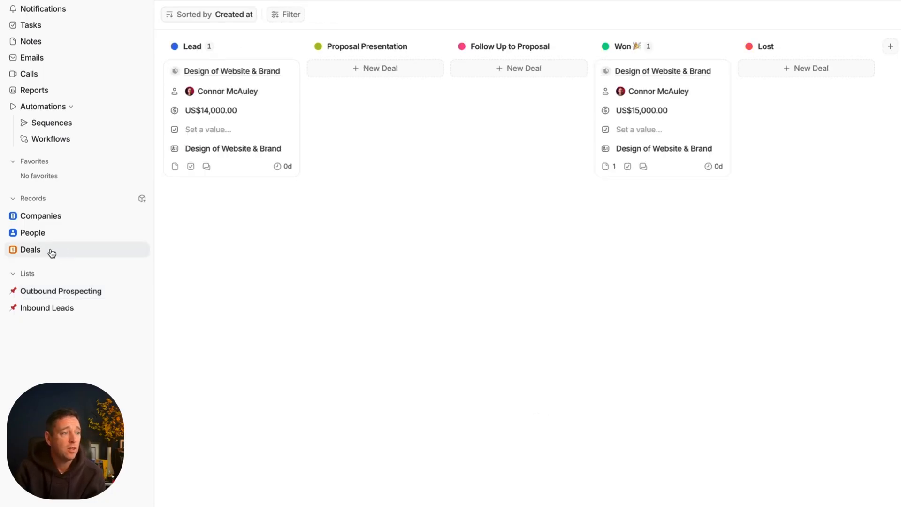
left_click(41, 307)
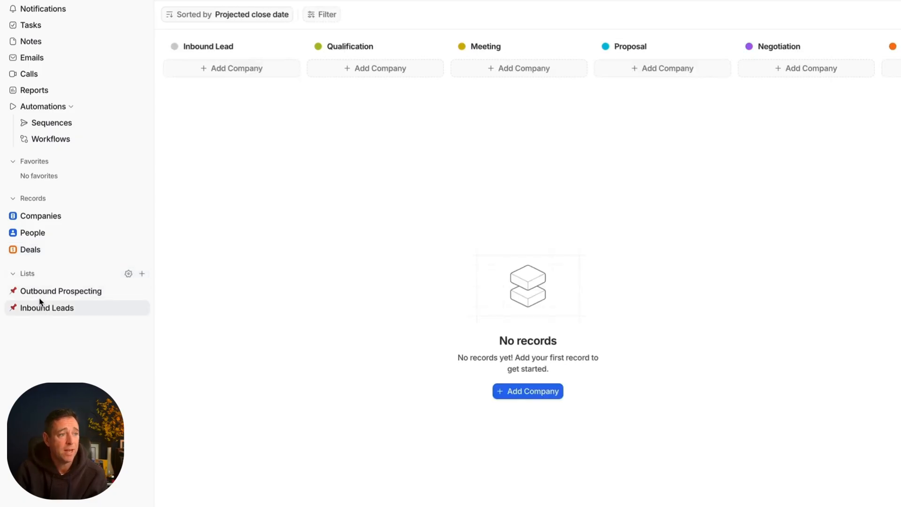
left_click(49, 251)
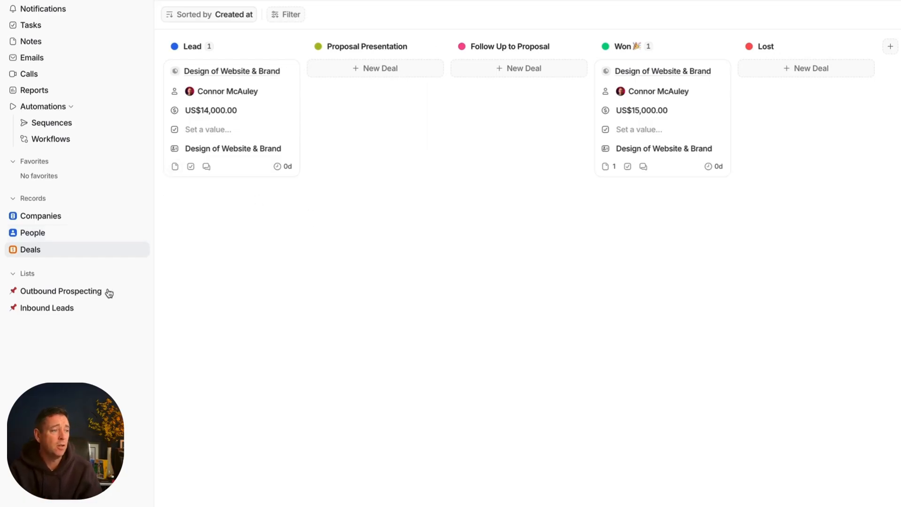
left_click(53, 307)
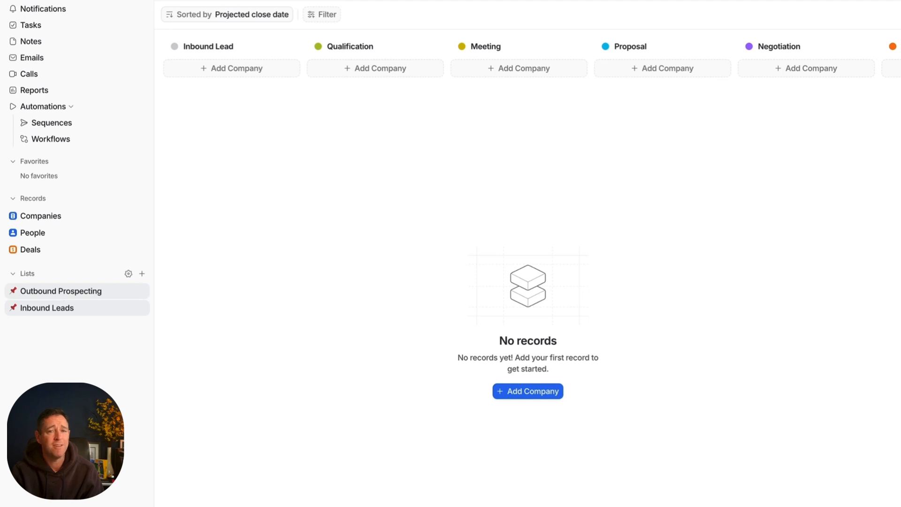
left_click(61, 291)
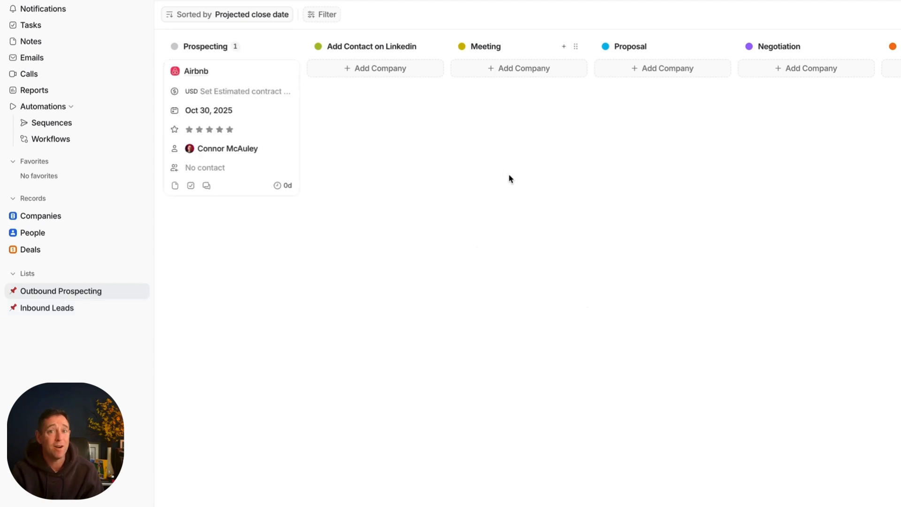
left_click(55, 255)
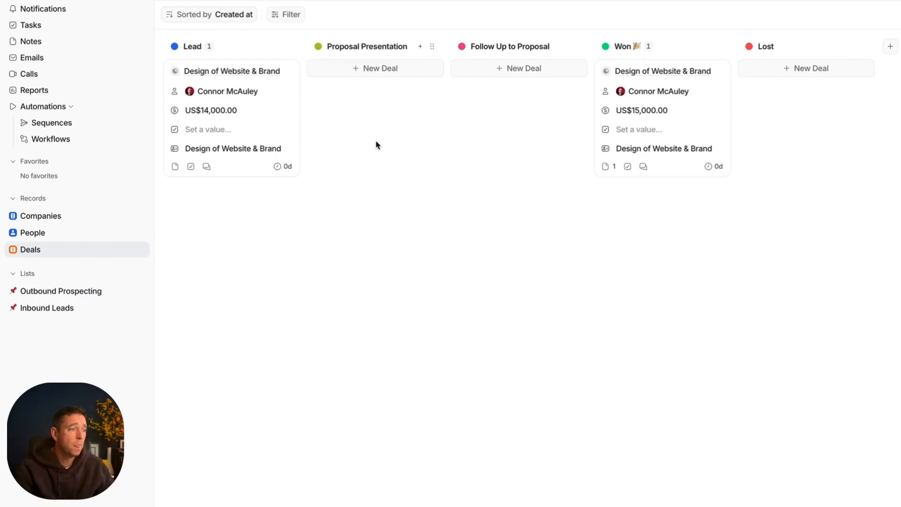
left_click(41, 293)
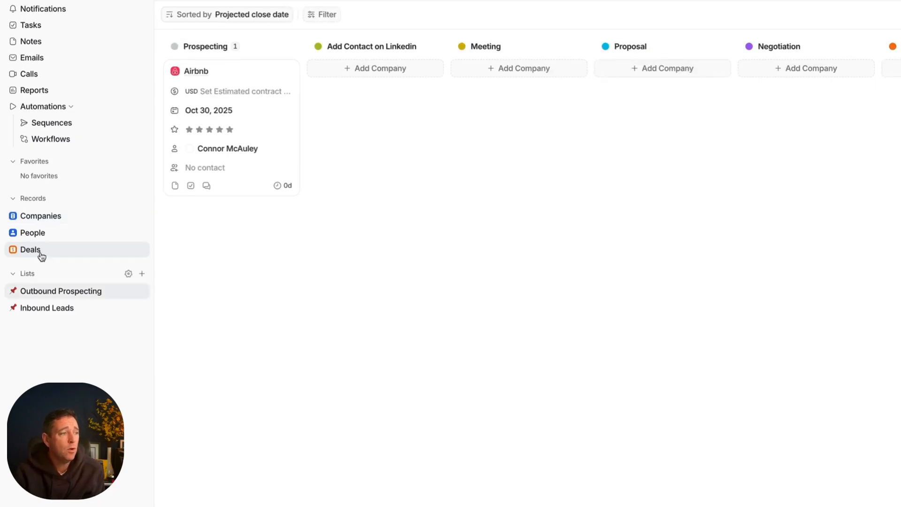
left_click(42, 309)
left_click(40, 253)
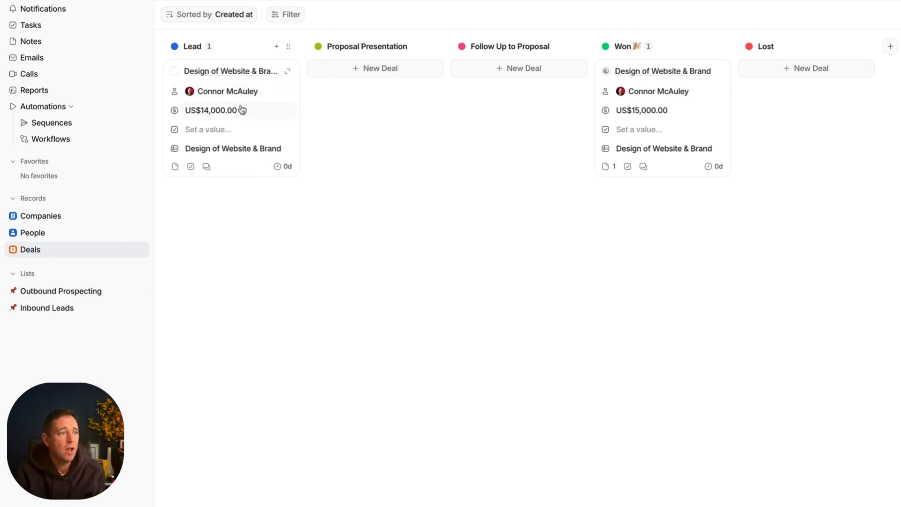
left_click(75, 292)
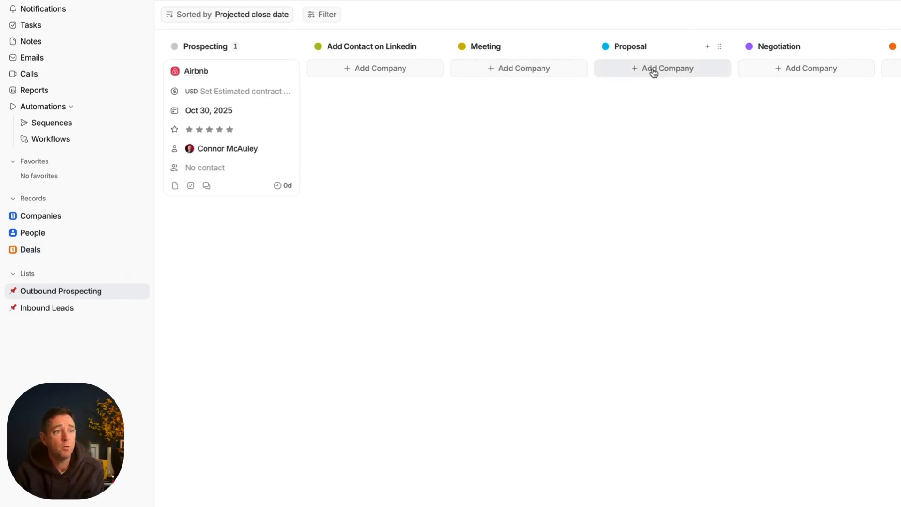
left_click(38, 253)
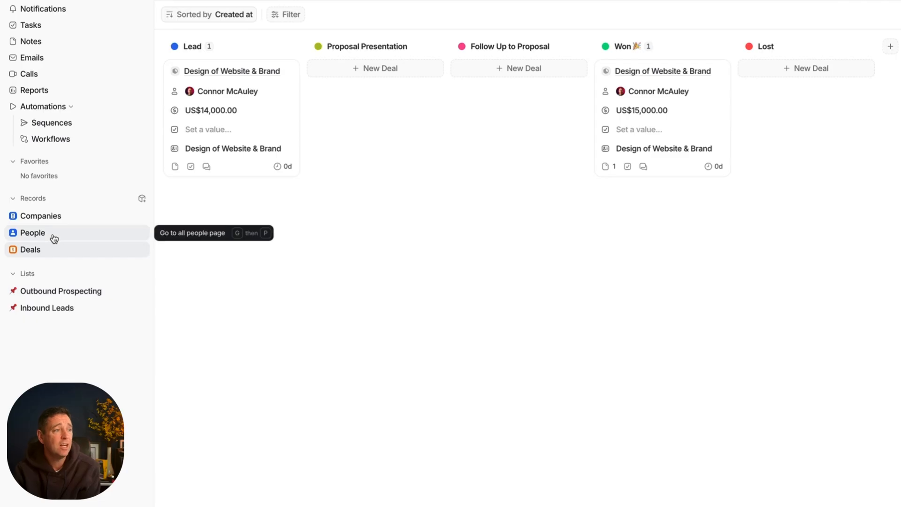